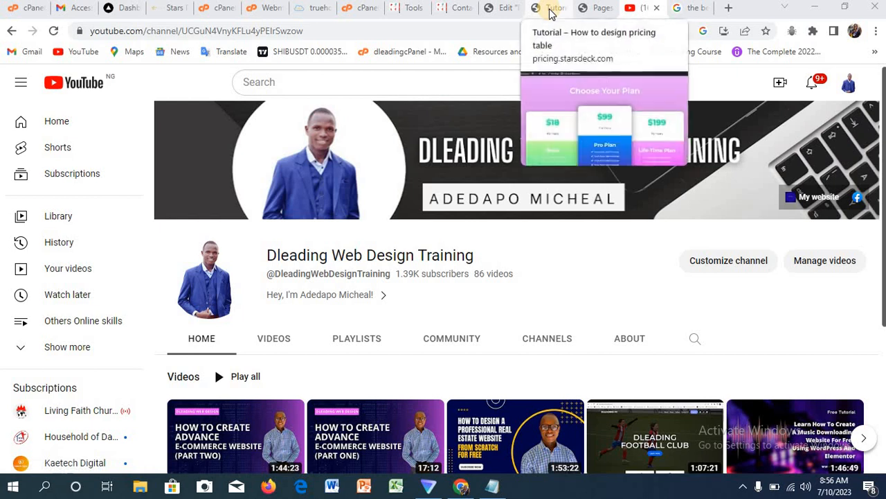
Step: Look over the finished pricing table design in the Tutorial site preview
{"action": "left_click", "coordinate": [548, 8]}
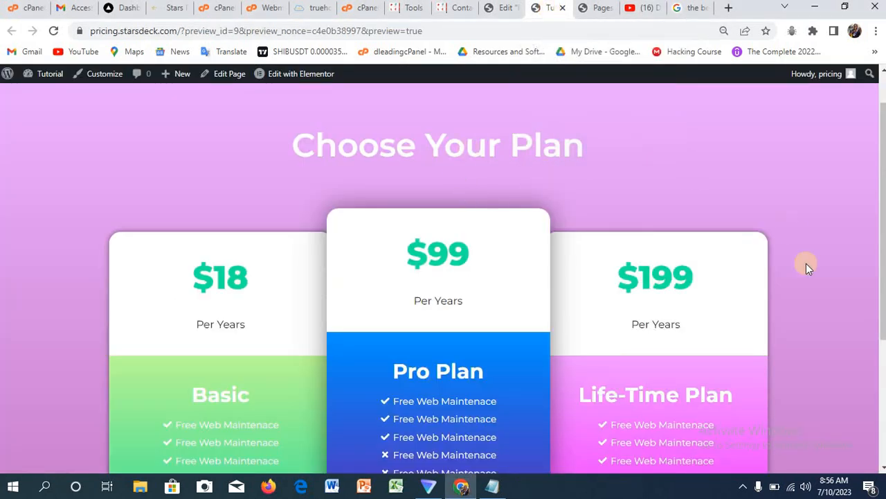
{"action": "mouse_move", "coordinate": [885, 189]}
{"action": "left_mouse_down"}
{"action": "mouse_move", "coordinate": [883, 211]}
{"action": "mouse_move", "coordinate": [883, 184]}
{"action": "left_mouse_up"}
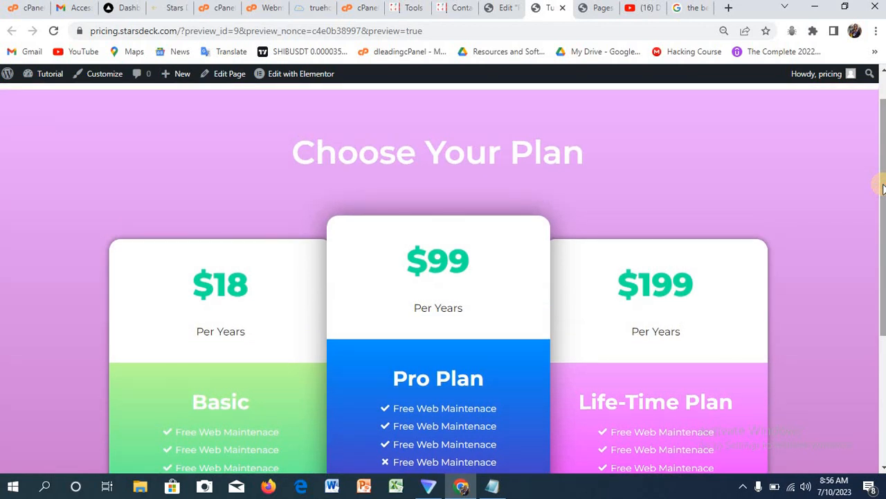
{"action": "left_click_drag", "start_coordinate": [883, 191], "coordinate": [883, 172]}
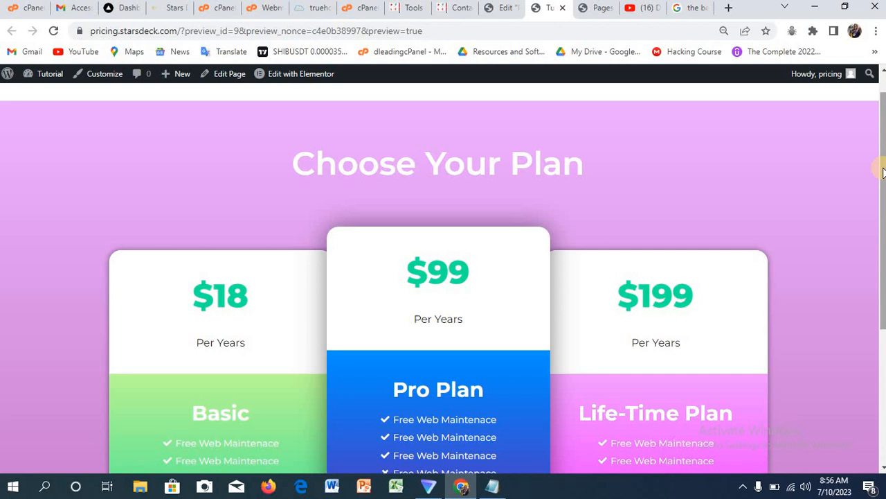
Step: Add a new WordPress page and title it "Training"
{"action": "left_click", "coordinate": [588, 11]}
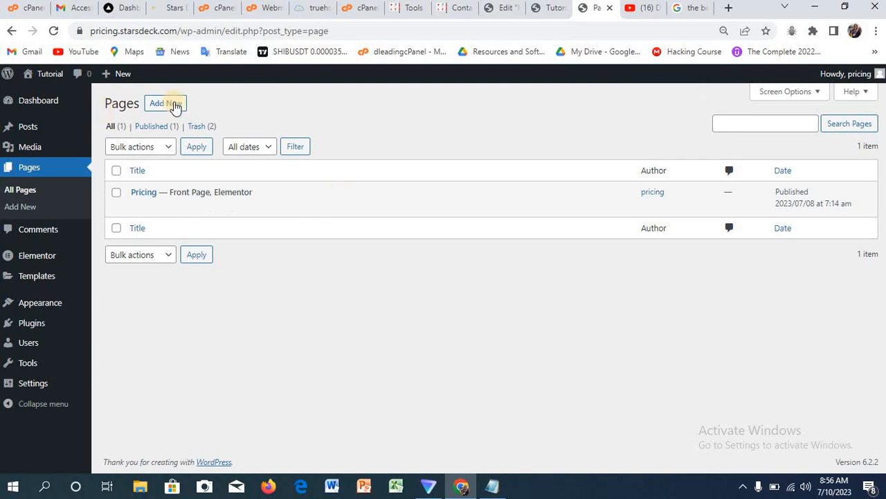
{"action": "left_click", "coordinate": [173, 103]}
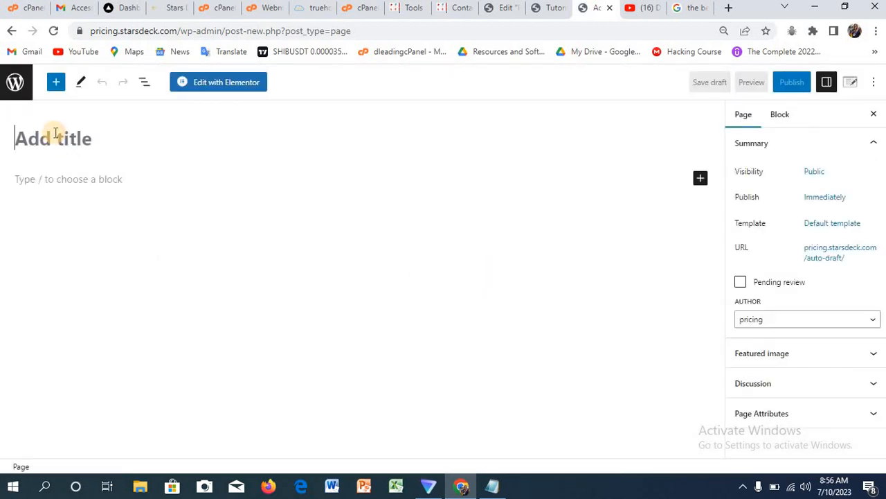
{"action": "type", "text": "Tr"}
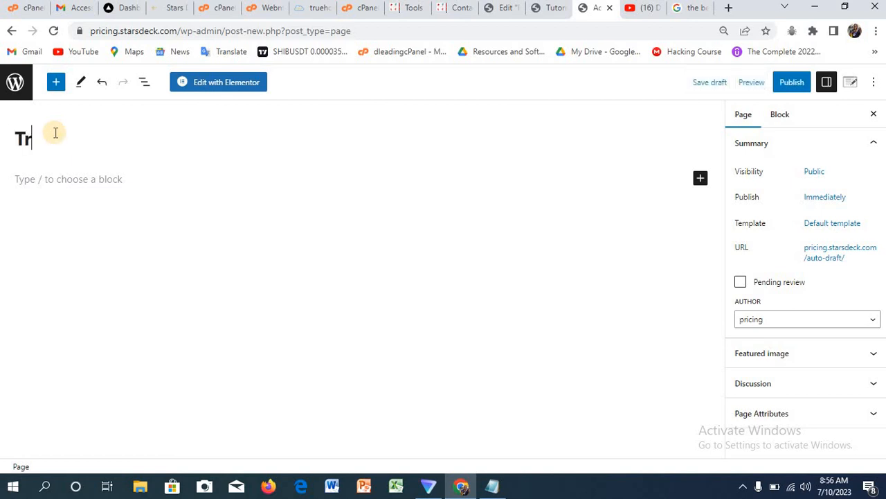
{"action": "type", "text": "aining"}
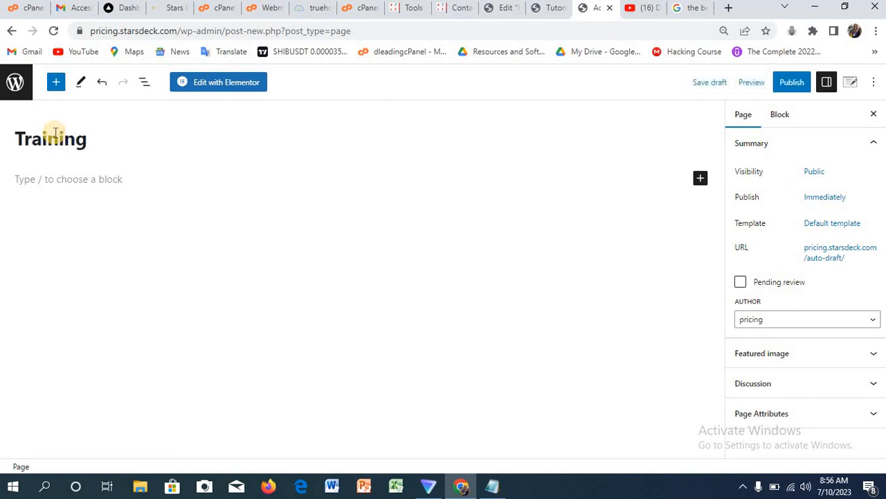
Step: Set the Training page's template to Elementor Full Width and publish the page
{"action": "left_click", "coordinate": [831, 229]}
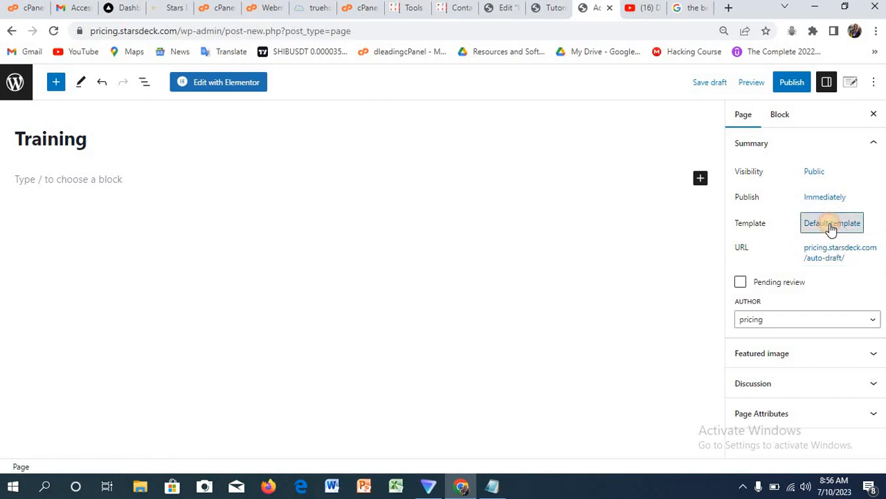
{"action": "left_click", "coordinate": [753, 313]}
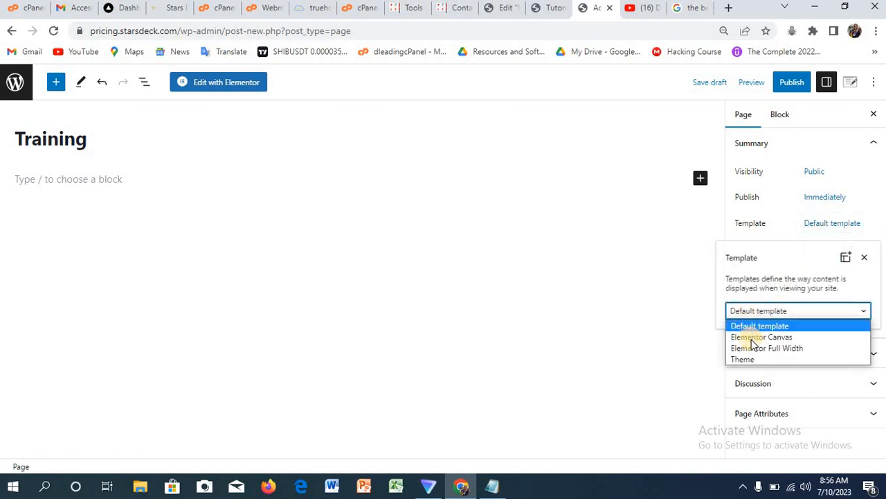
{"action": "left_click", "coordinate": [753, 348]}
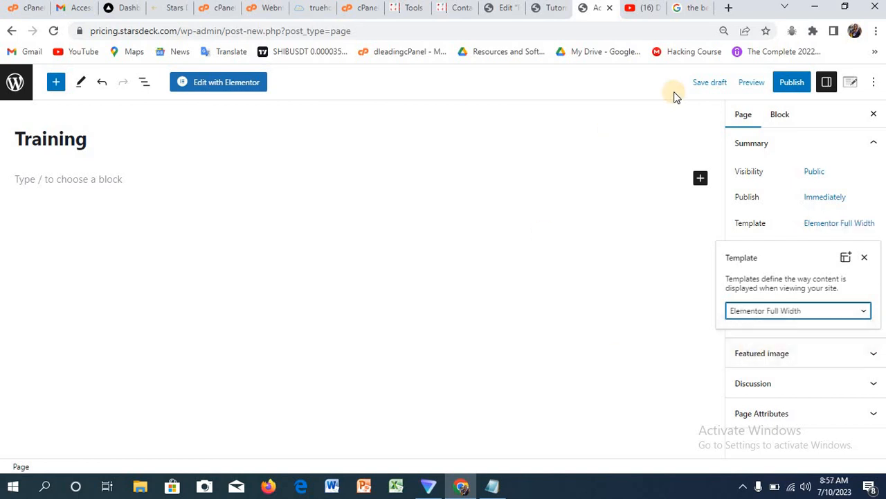
{"action": "left_click", "coordinate": [787, 84]}
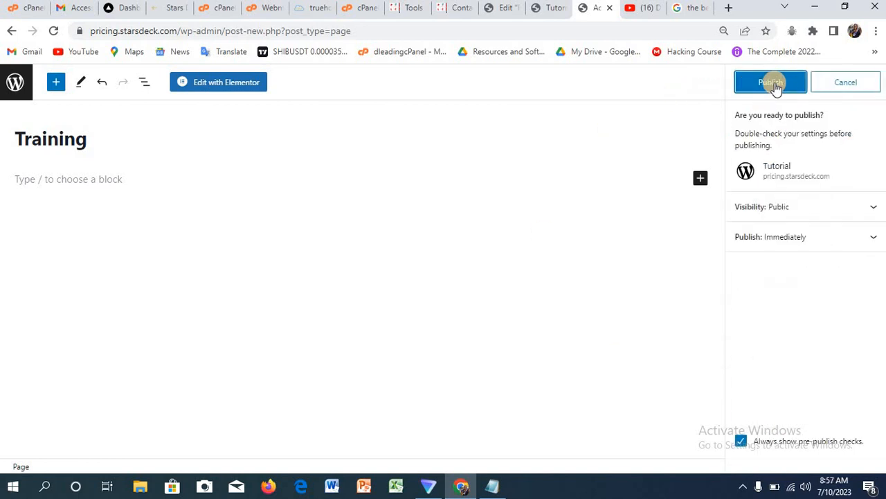
{"action": "left_click", "coordinate": [771, 82]}
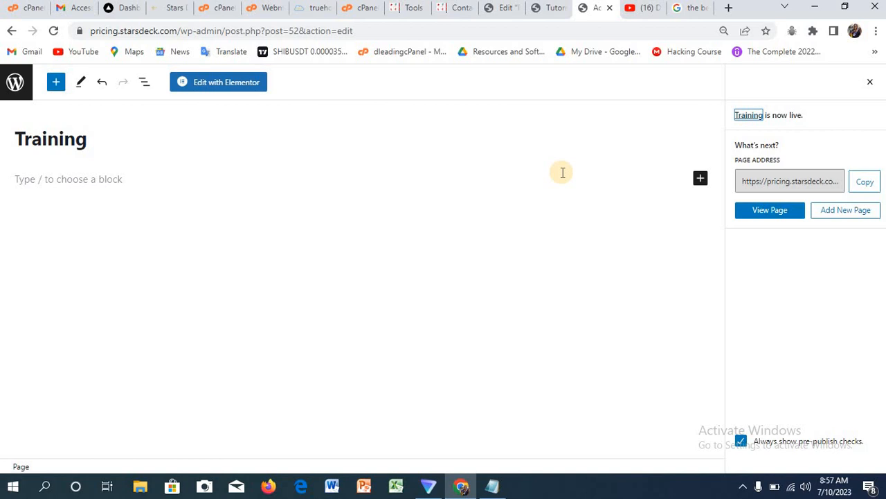
Step: Go from the pricing preview to the site's WordPress dashboard and open the live site in a separate browser tab
{"action": "left_click", "coordinate": [504, 9]}
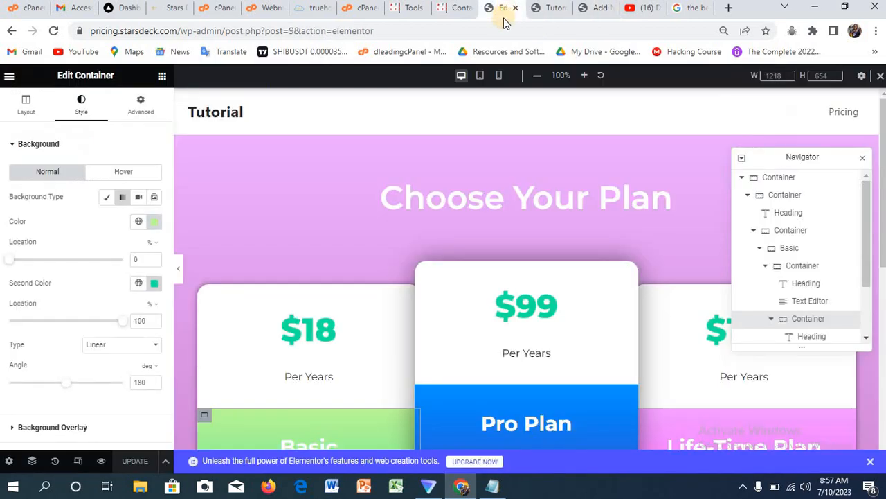
{"action": "left_click", "coordinate": [549, 10]}
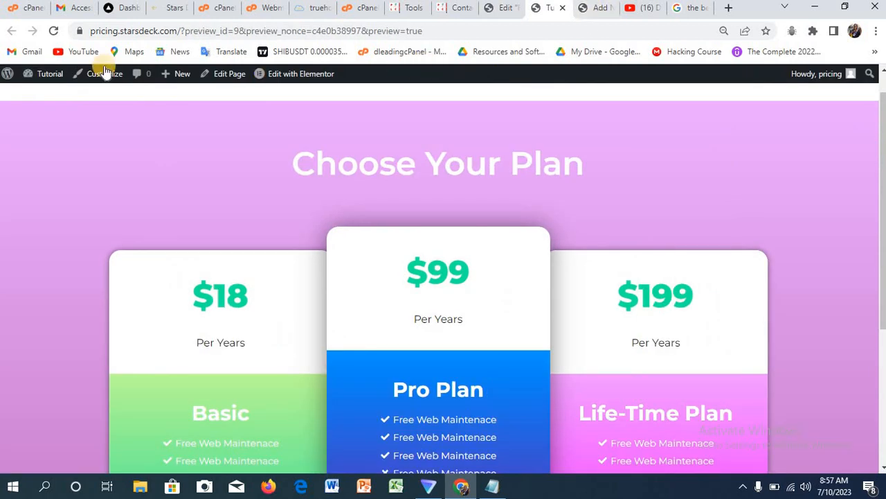
{"action": "mouse_move", "coordinate": [40, 75]}
{"action": "left_click", "coordinate": [44, 96]}
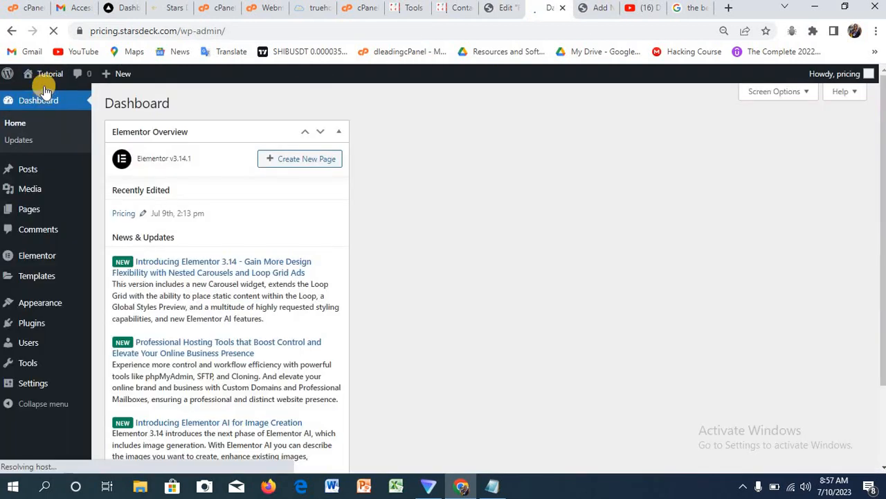
{"action": "right_click", "coordinate": [54, 75]}
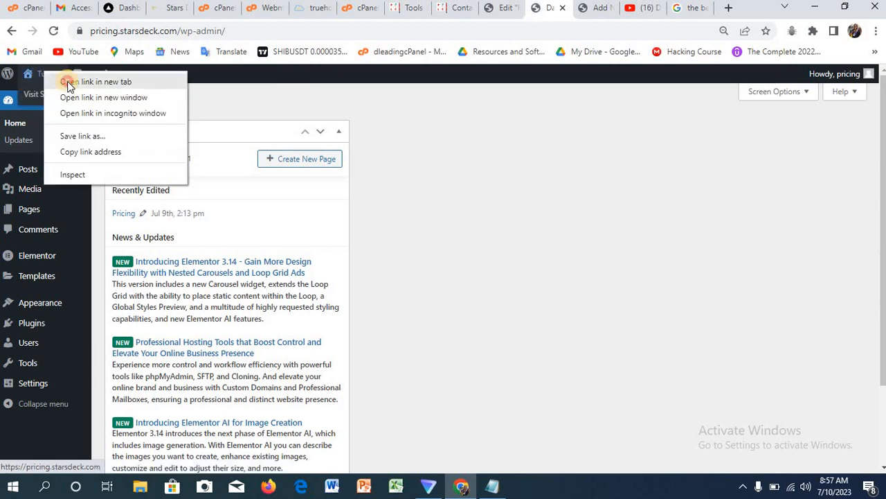
{"action": "left_click", "coordinate": [69, 79]}
Step: Set the Flexbox Container experiment to Active in Elementor's feature settings
{"action": "mouse_move", "coordinate": [43, 255]}
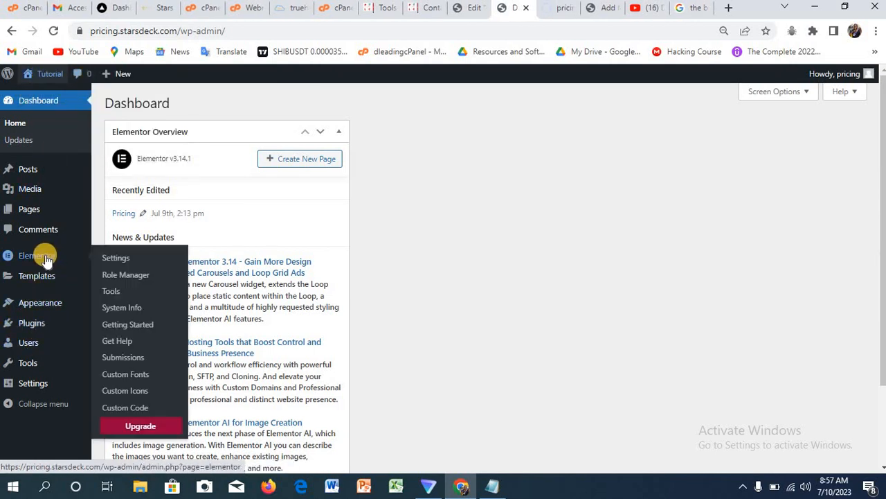
{"action": "left_click", "coordinate": [122, 259]}
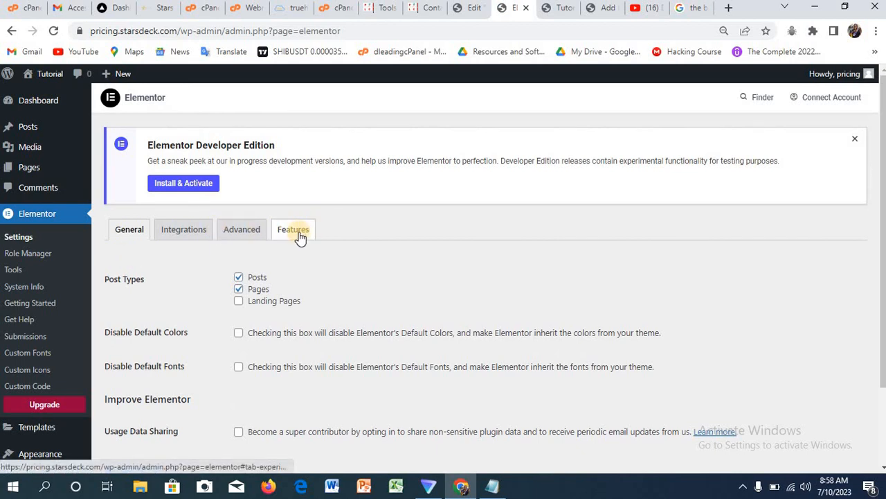
{"action": "left_click", "coordinate": [309, 236]}
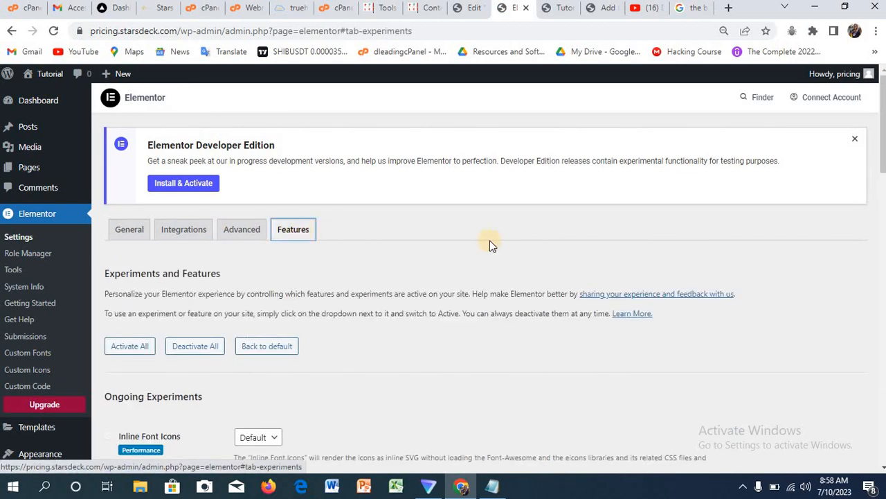
{"action": "left_click_drag", "start_coordinate": [883, 164], "coordinate": [883, 252]}
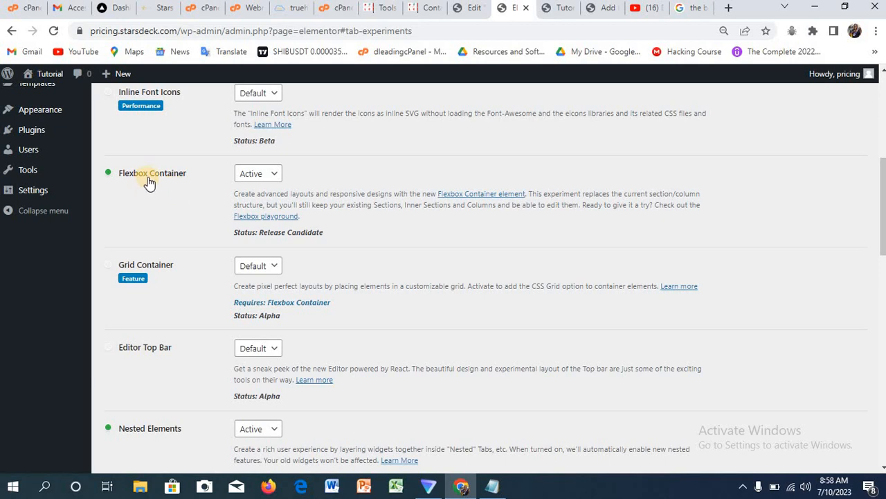
{"action": "left_click", "coordinate": [271, 175]}
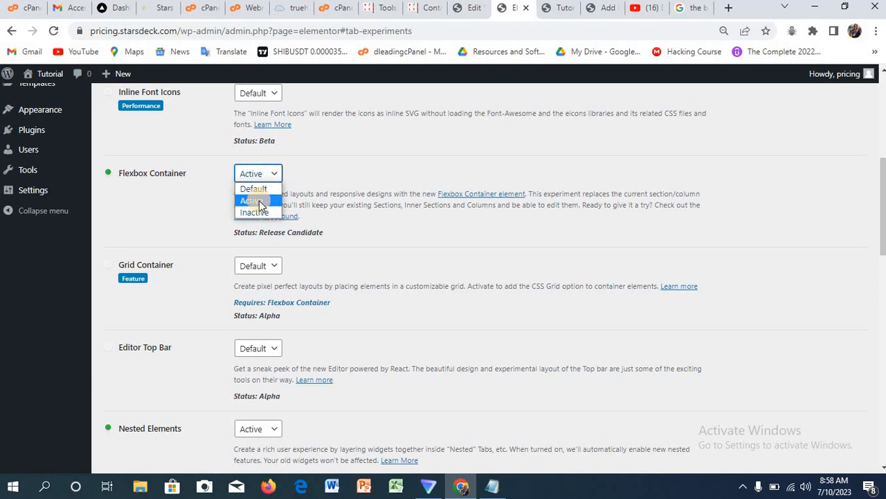
{"action": "left_click", "coordinate": [256, 200]}
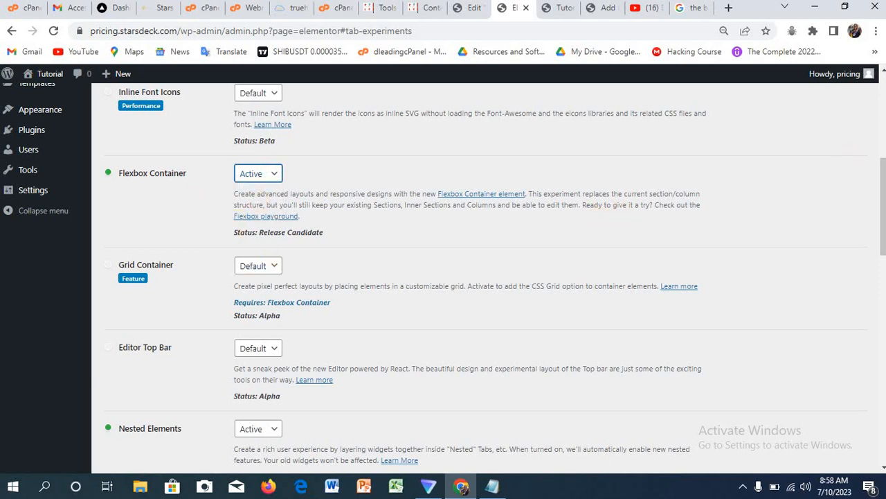
Step: Set the Nested Elements experiment to Active and save the Elementor feature settings
{"action": "left_click_drag", "start_coordinate": [883, 173], "coordinate": [883, 205]}
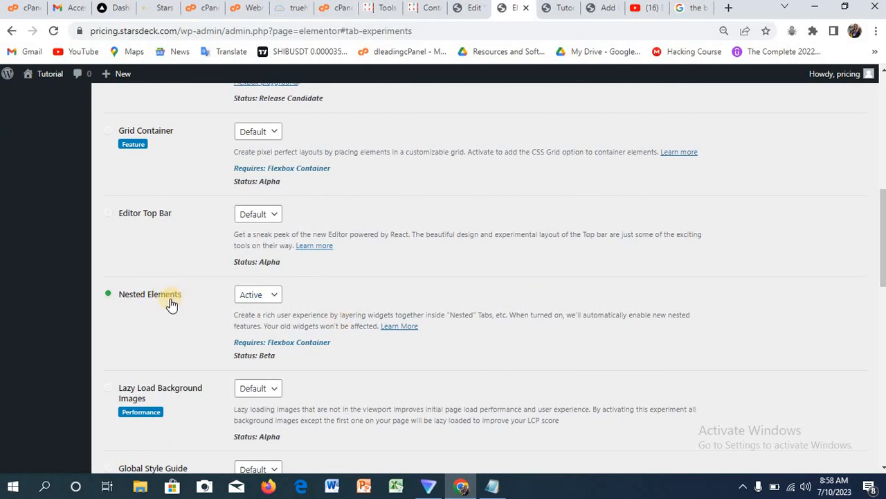
{"action": "left_click", "coordinate": [269, 296]}
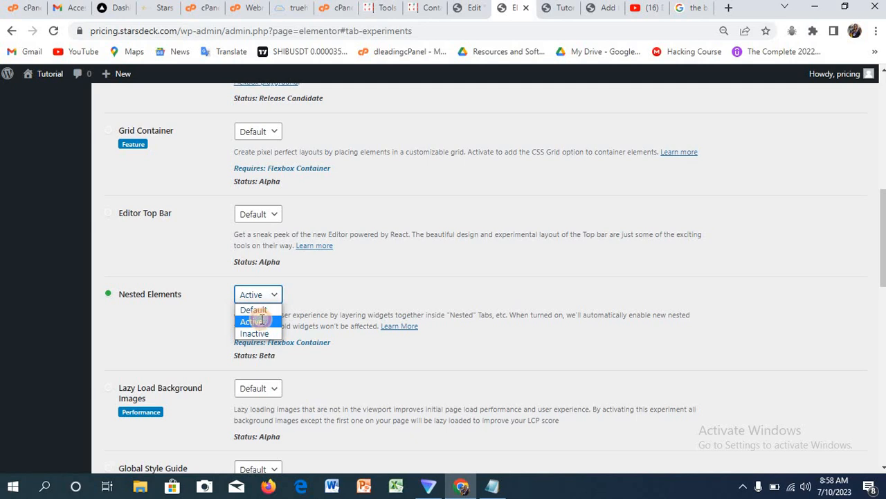
{"action": "left_click", "coordinate": [261, 322]}
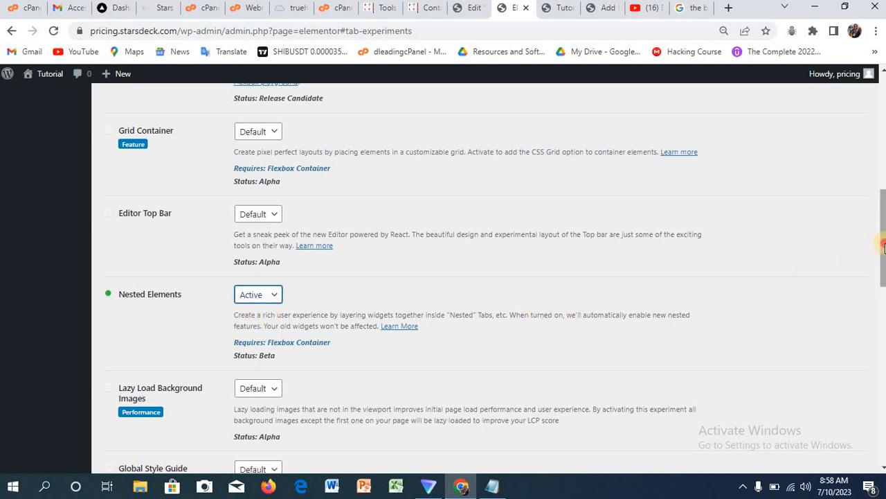
{"action": "scroll", "coordinate": [874, 249], "scroll_direction": "down", "scroll_amount": 4}
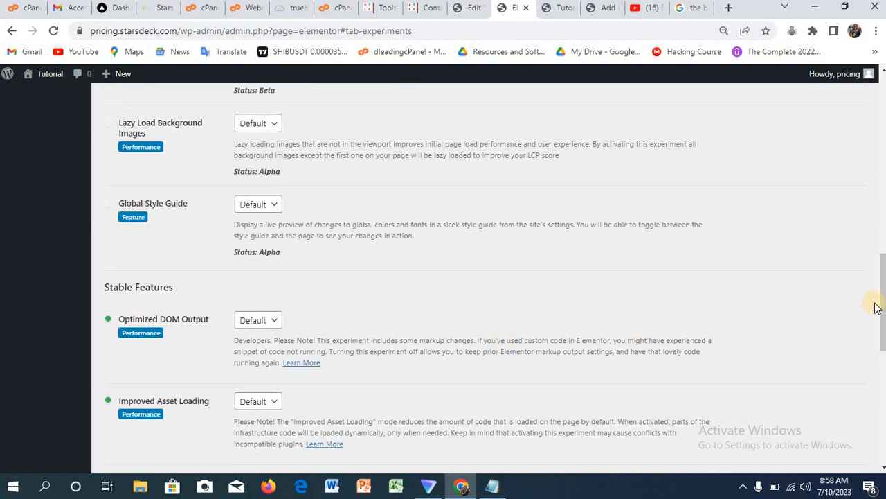
{"action": "scroll", "coordinate": [882, 359], "scroll_direction": "down", "scroll_amount": 3}
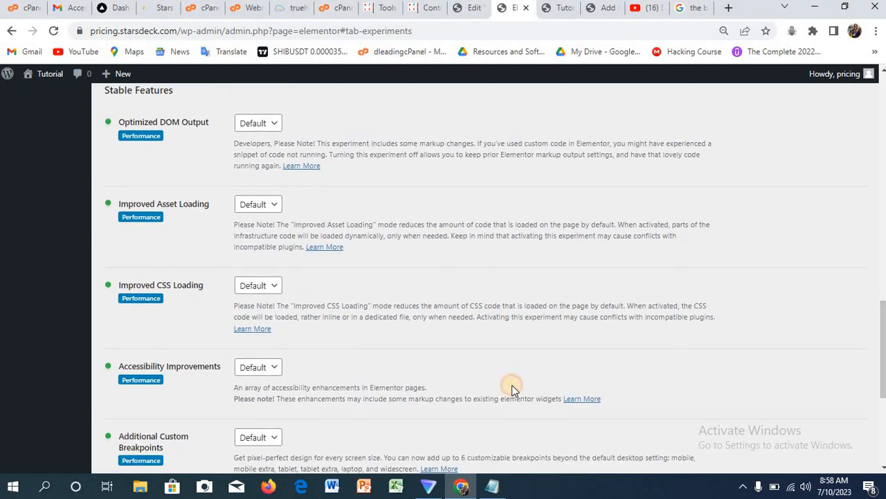
{"action": "scroll", "coordinate": [882, 350], "scroll_direction": "down", "scroll_amount": 4}
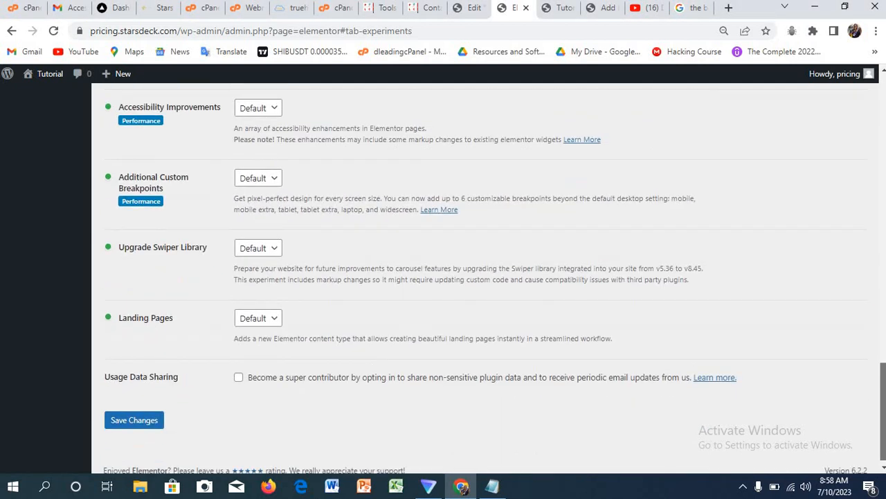
{"action": "left_click", "coordinate": [134, 411]}
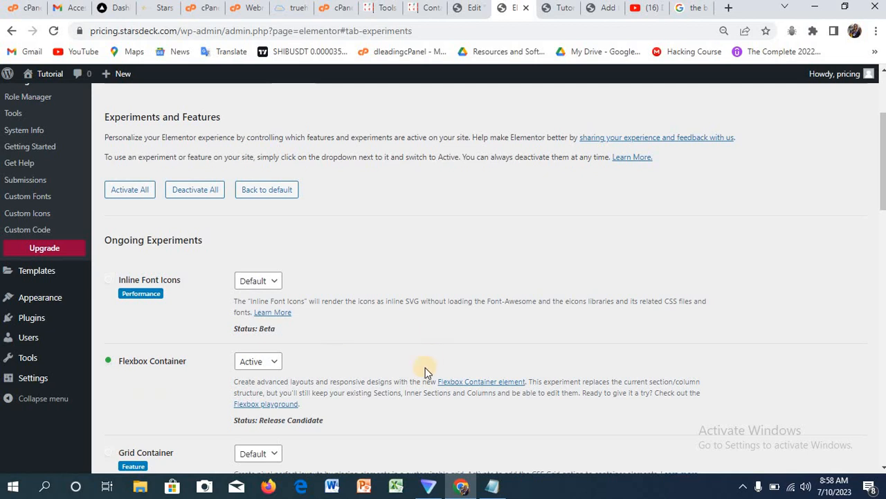
Step: Return to the published Training page and open it for editing with Elementor
{"action": "scroll", "coordinate": [884, 210], "scroll_direction": "up", "scroll_amount": 3}
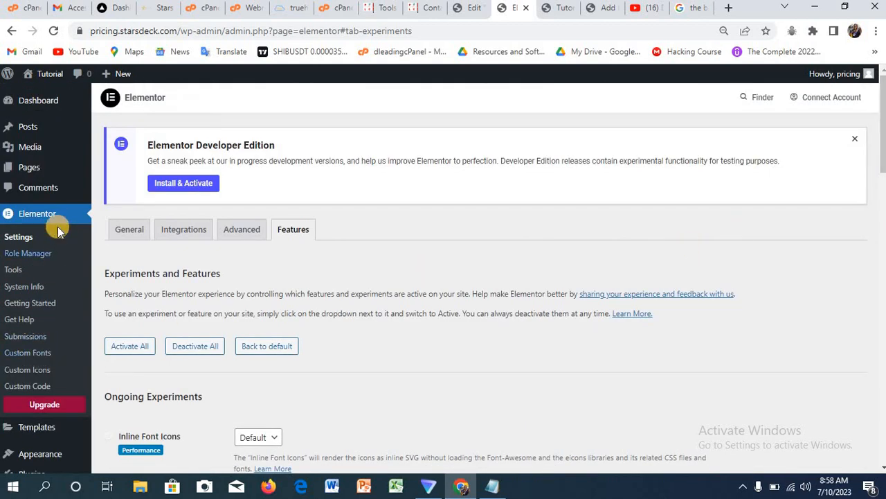
{"action": "left_click", "coordinate": [306, 234]}
{"action": "left_click", "coordinate": [552, 12]}
{"action": "left_click", "coordinate": [606, 10]}
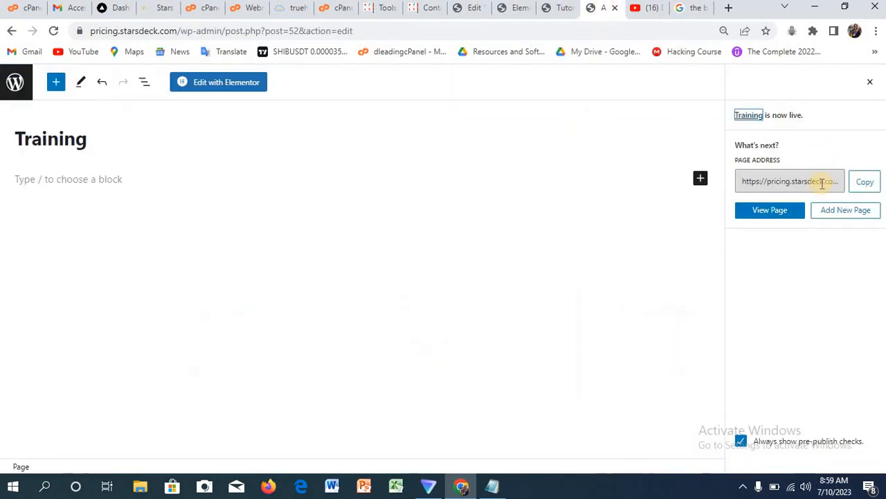
{"action": "left_click", "coordinate": [238, 84]}
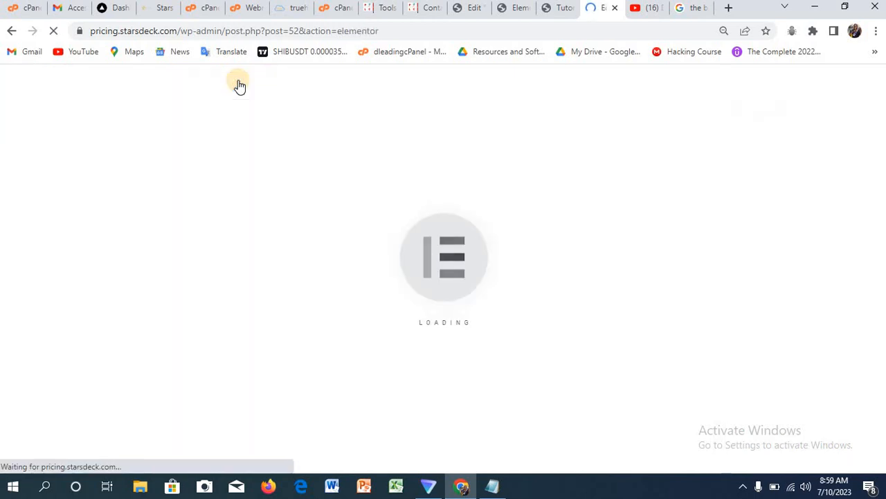
Step: Review the pricing table on the live site and return to the Training page's Elementor editor
{"action": "left_click", "coordinate": [556, 8]}
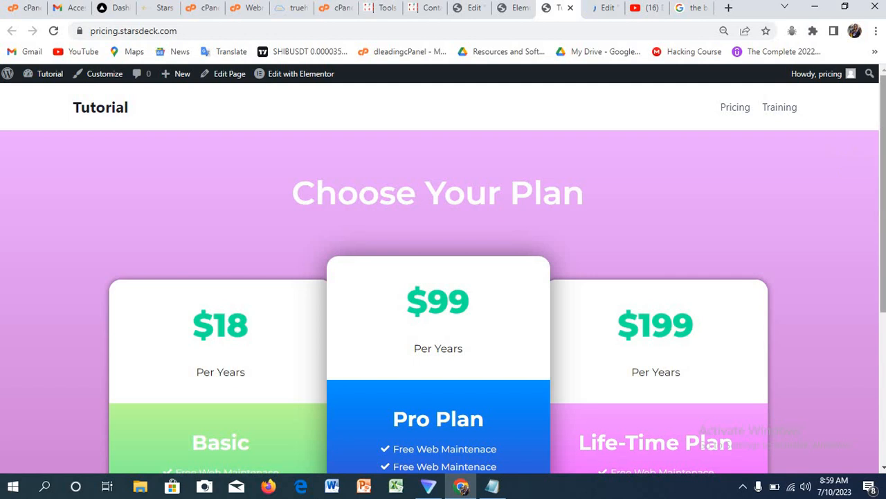
{"action": "scroll", "coordinate": [878, 188], "scroll_direction": "down", "scroll_amount": 1}
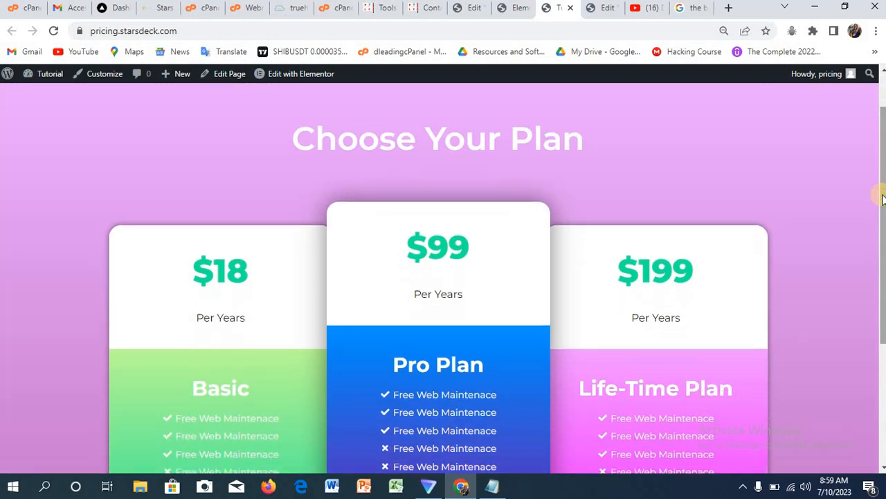
{"action": "left_click", "coordinate": [604, 8]}
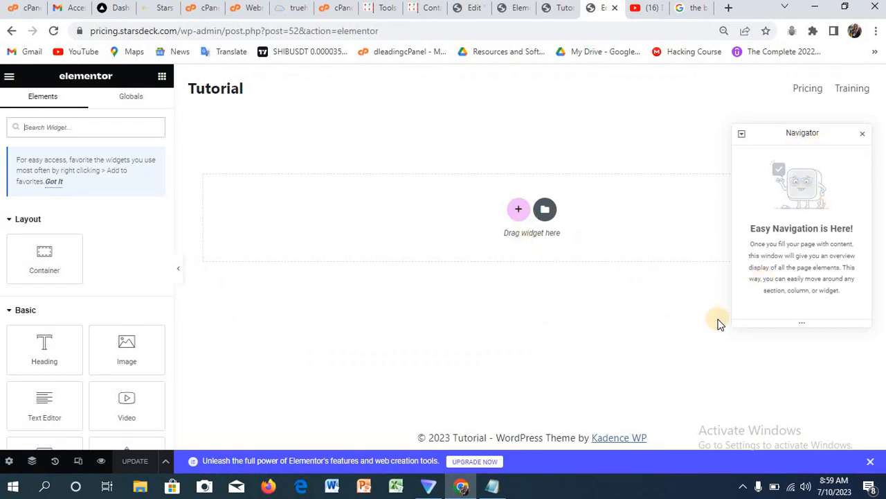
Step: Review the container notes in Notepad and add a single container with downward direction to the Training page
{"action": "left_click", "coordinate": [494, 489]}
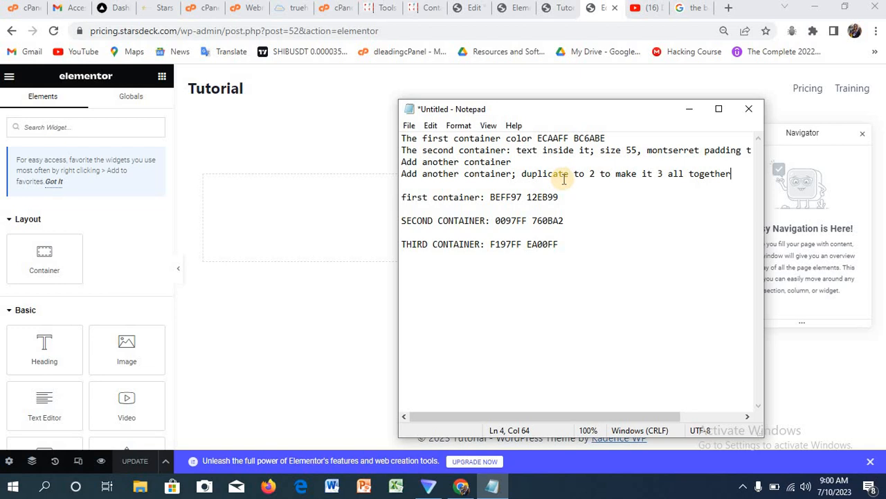
{"action": "left_click", "coordinate": [371, 155]}
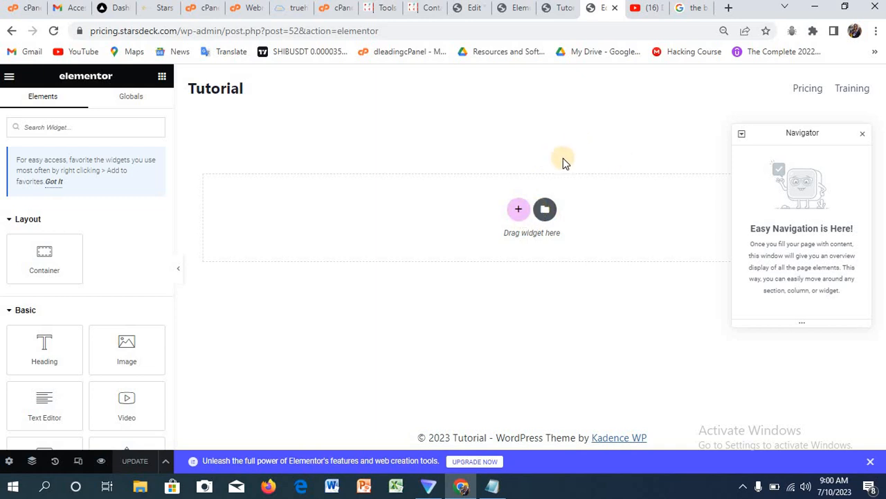
{"action": "left_click", "coordinate": [518, 209]}
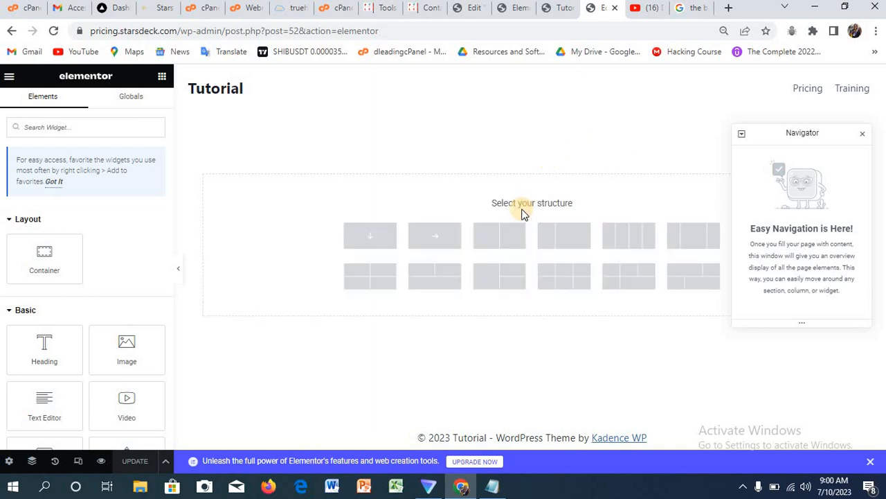
{"action": "left_click", "coordinate": [365, 238]}
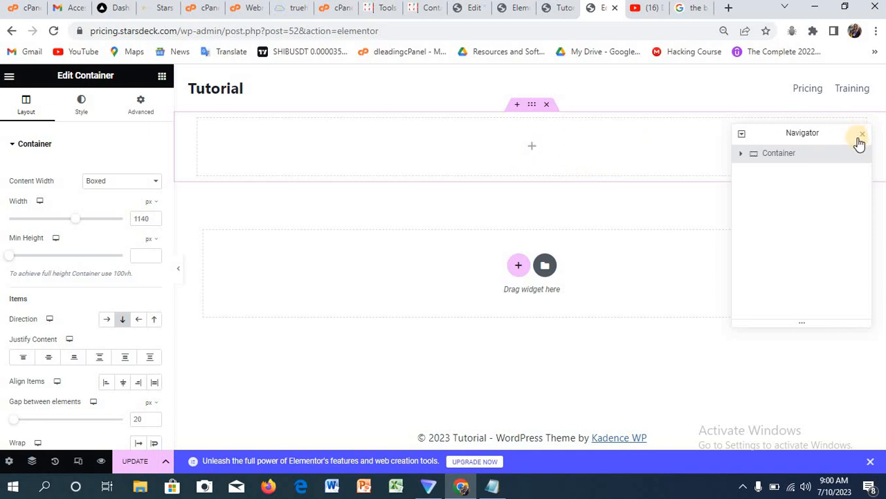
{"action": "left_click_drag", "start_coordinate": [834, 139], "coordinate": [840, 225]}
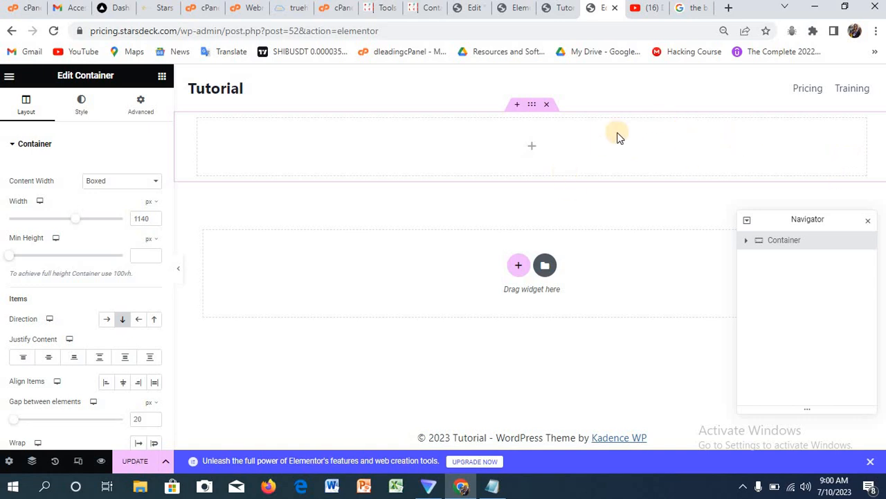
Step: Set the container to Full Width with a minimum height of 900 px and center its content with Justify Content
{"action": "left_click", "coordinate": [123, 184]}
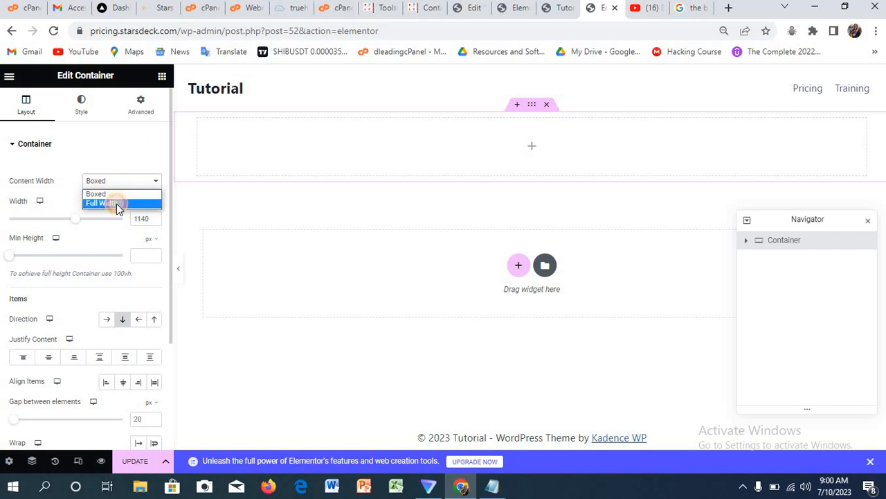
{"action": "left_click", "coordinate": [116, 202]}
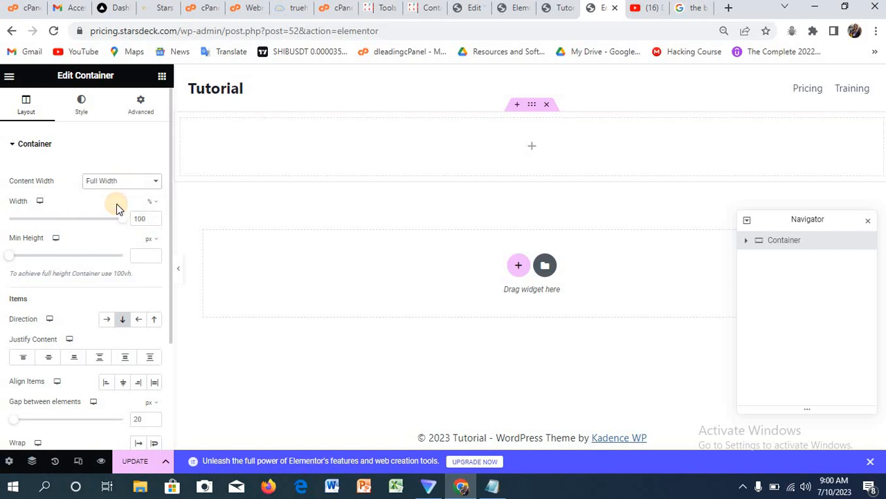
{"action": "left_click", "coordinate": [140, 259]}
{"action": "type", "text": "900"}
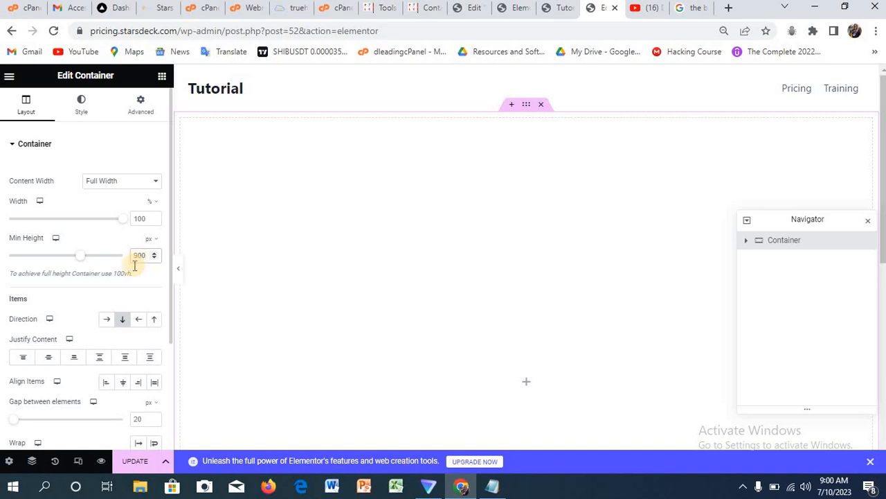
{"action": "left_click", "coordinate": [48, 356]}
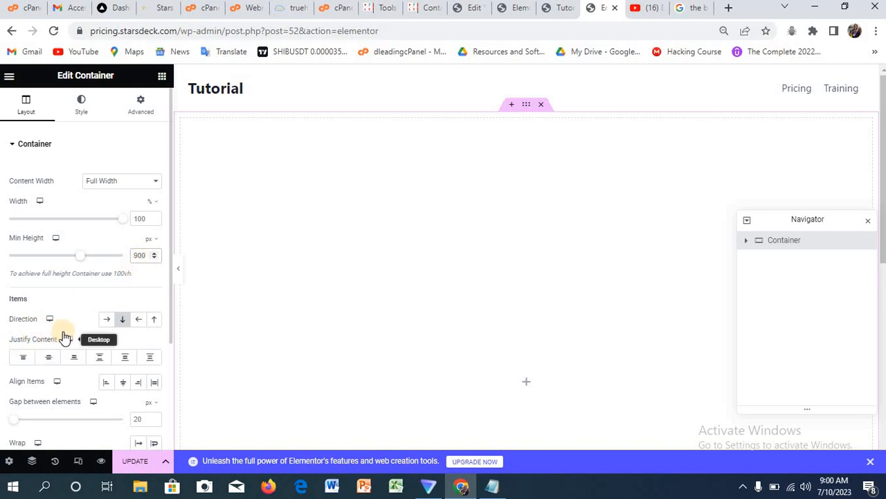
{"action": "left_click", "coordinate": [50, 358]}
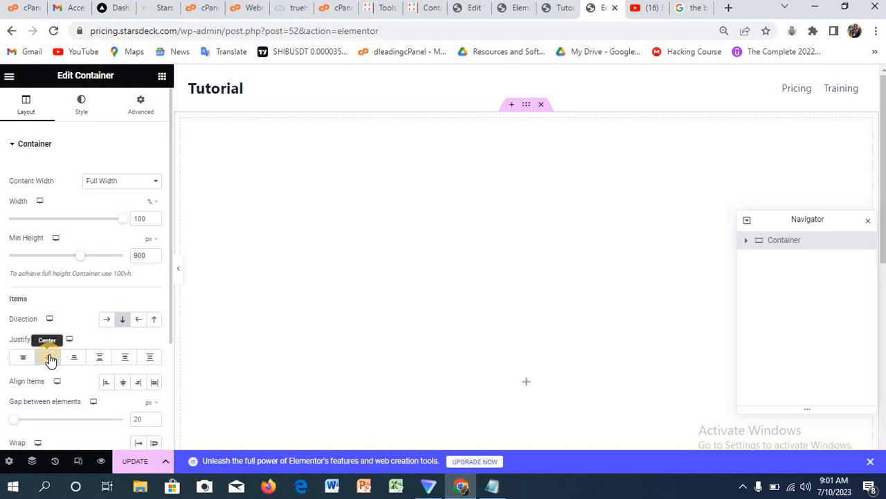
Step: Give the container a gradient background and try to set its first color to ECAAFF from the Notepad notes
{"action": "left_click", "coordinate": [82, 107]}
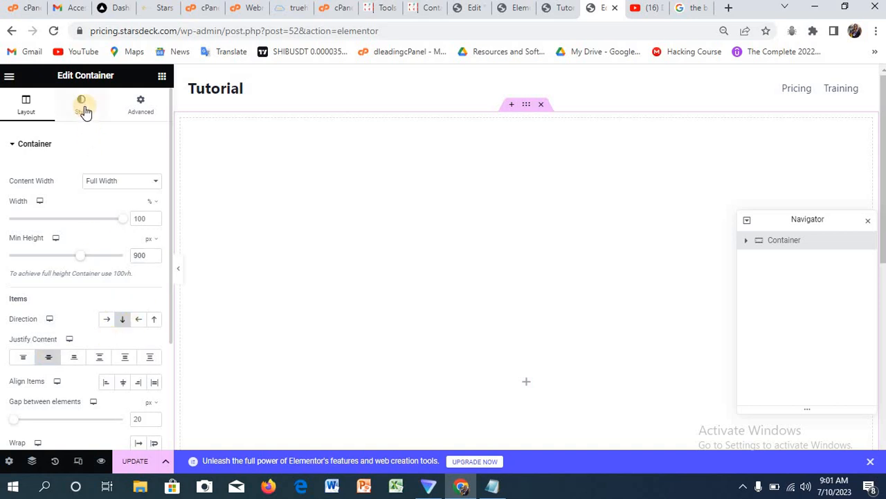
{"action": "left_click", "coordinate": [82, 108]}
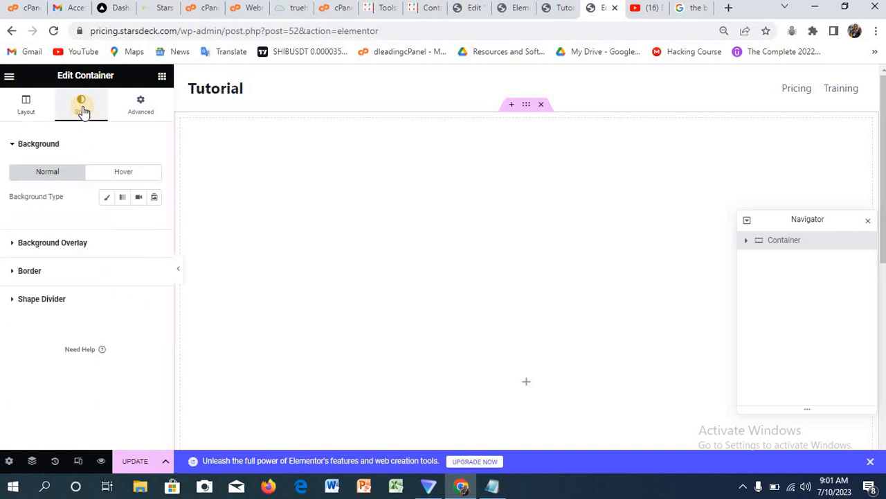
{"action": "left_click", "coordinate": [122, 198]}
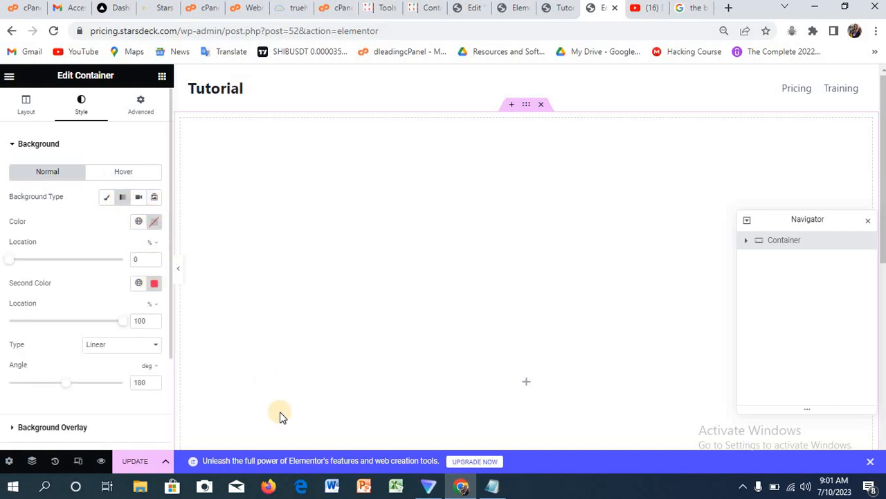
{"action": "left_click", "coordinate": [501, 486]}
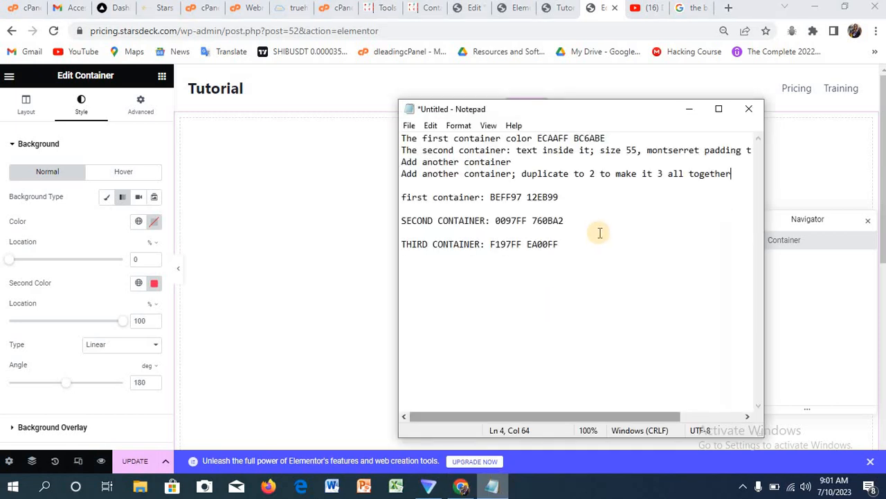
{"action": "left_click_drag", "start_coordinate": [539, 138], "coordinate": [569, 139]}
{"action": "key", "text": "ctrl+c"}
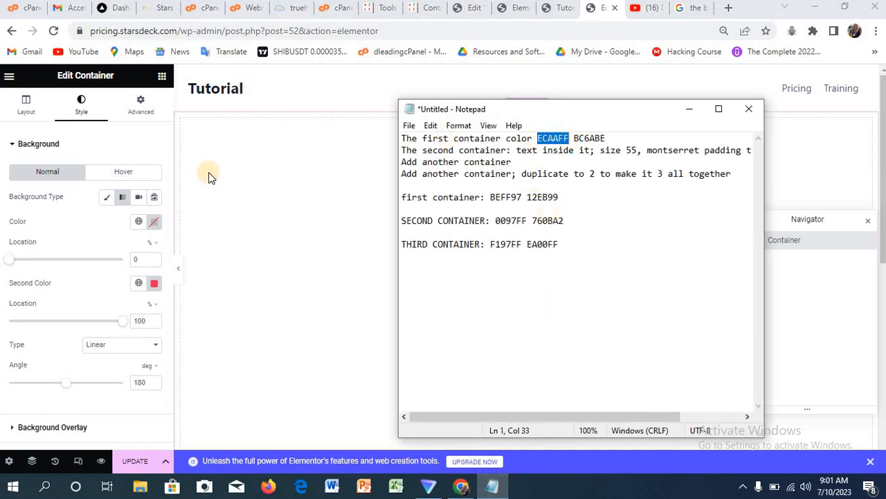
{"action": "left_click", "coordinate": [155, 222]}
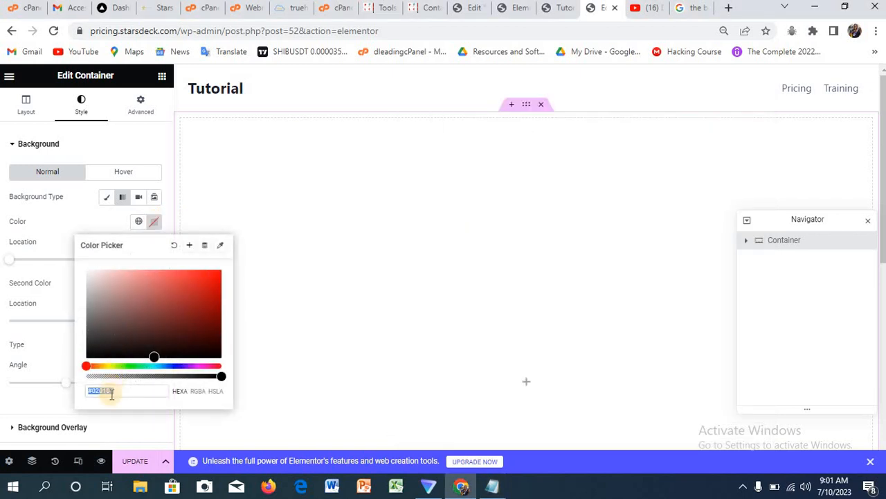
{"action": "key", "text": "ctrl+v"}
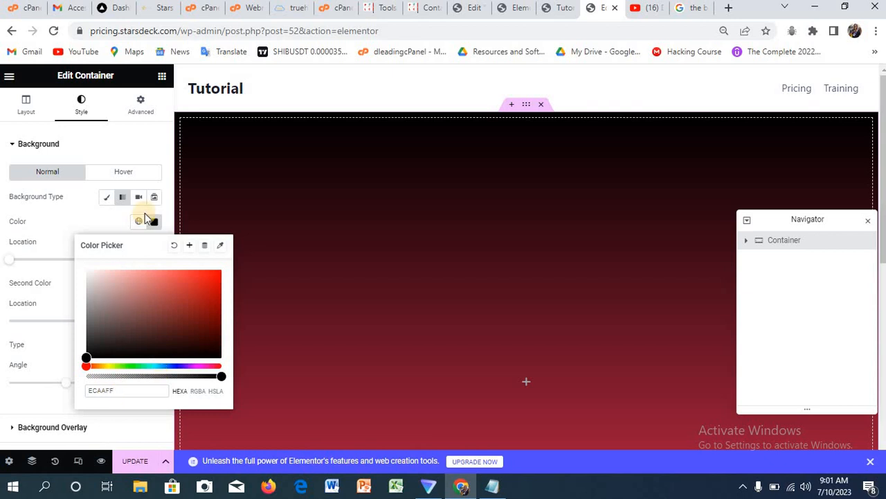
Step: Set the second color of the container's background gradient to BC6ABE, as listed in the Notepad notes
{"action": "left_click", "coordinate": [490, 491]}
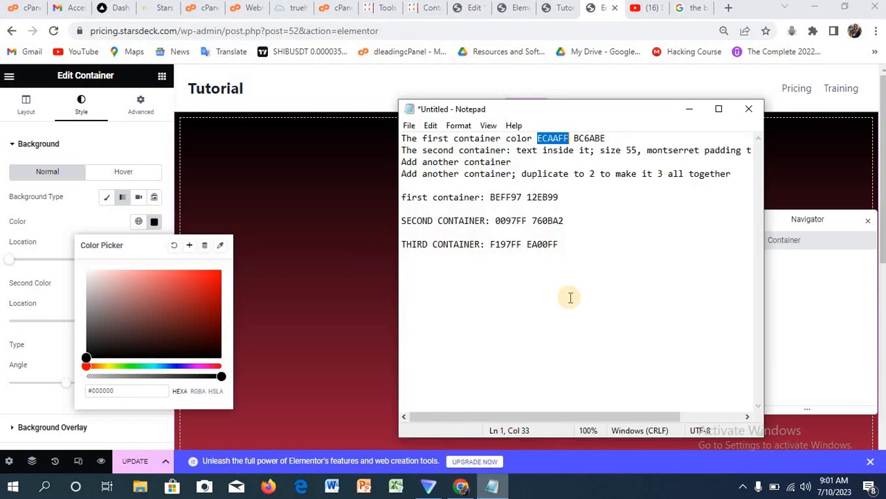
{"action": "left_click_drag", "start_coordinate": [606, 139], "coordinate": [574, 139]}
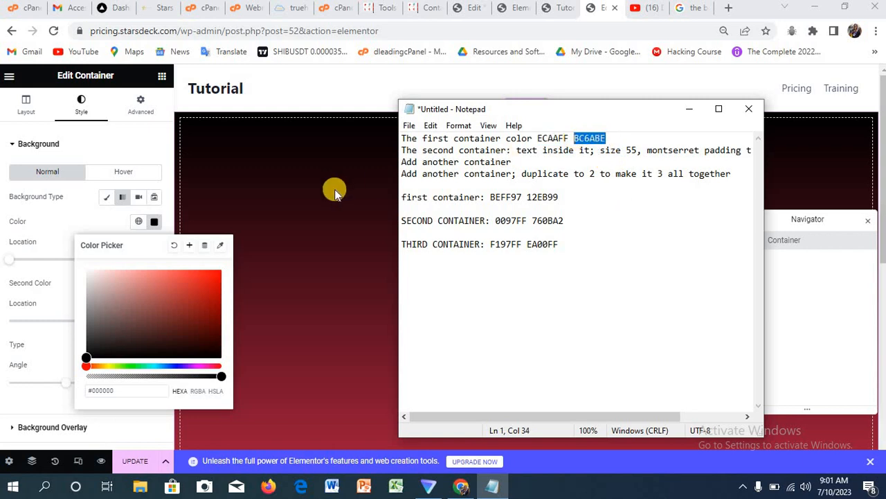
{"action": "left_click", "coordinate": [87, 239]}
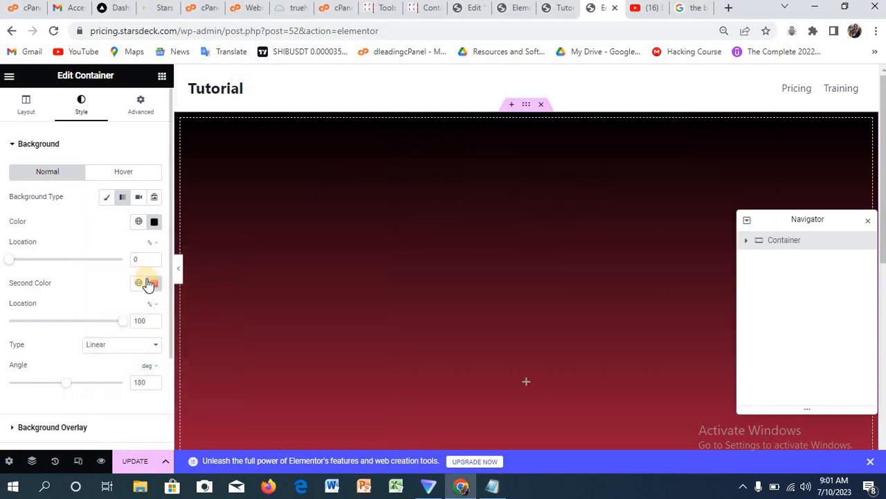
{"action": "left_click", "coordinate": [153, 282]}
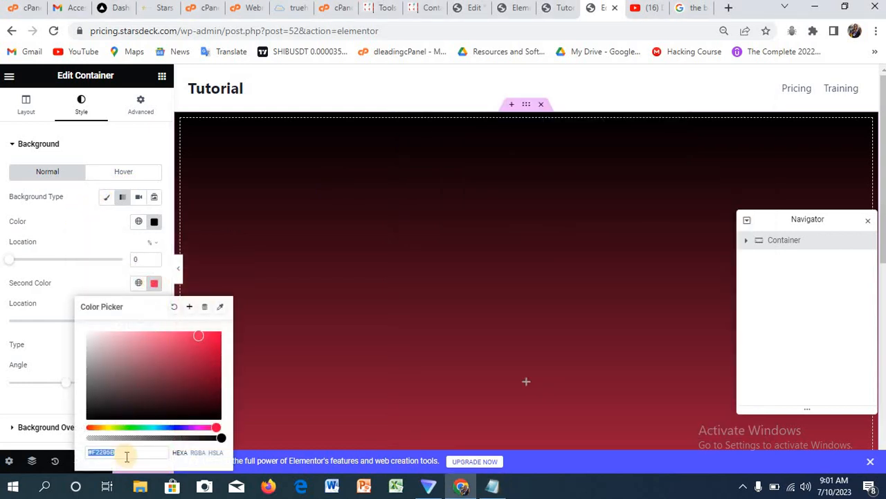
{"action": "type", "text": "BC8ABE"}
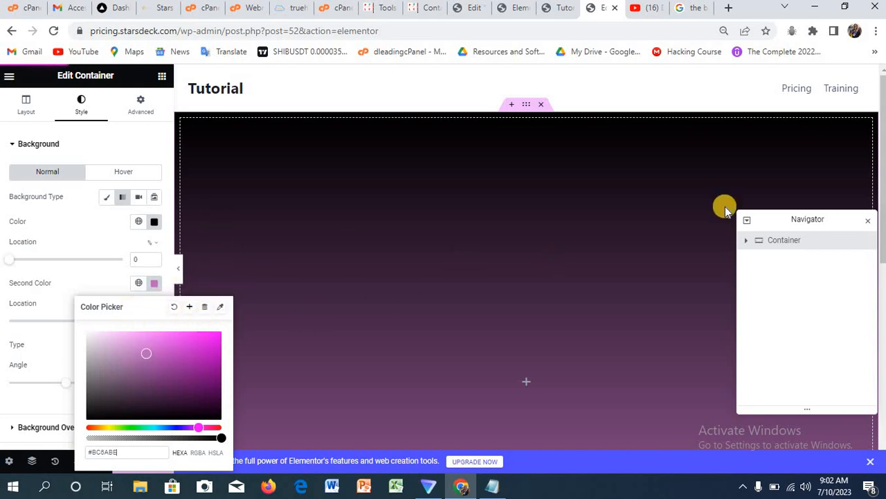
Step: Copy BEFF97 from the Notepad notes and set it as the first color of the container's background gradient
{"action": "left_click", "coordinate": [492, 488]}
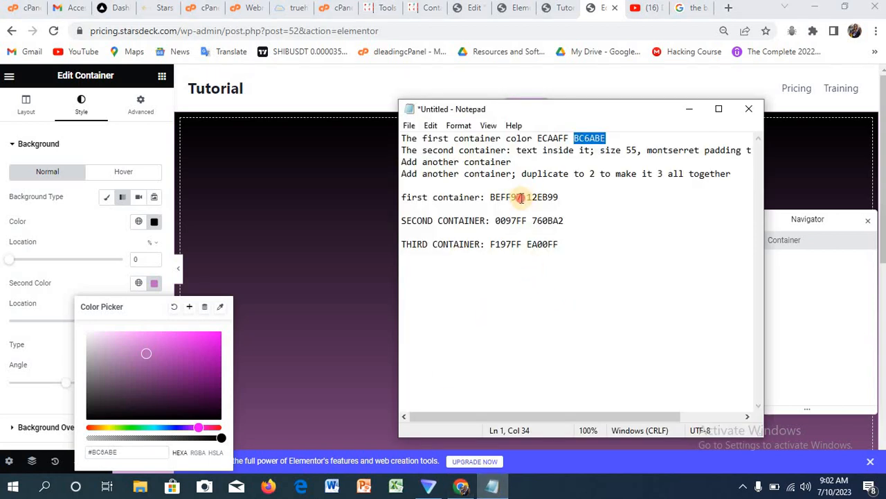
{"action": "left_click_drag", "start_coordinate": [522, 197], "coordinate": [471, 200]}
{"action": "key", "text": "ctrl+c"}
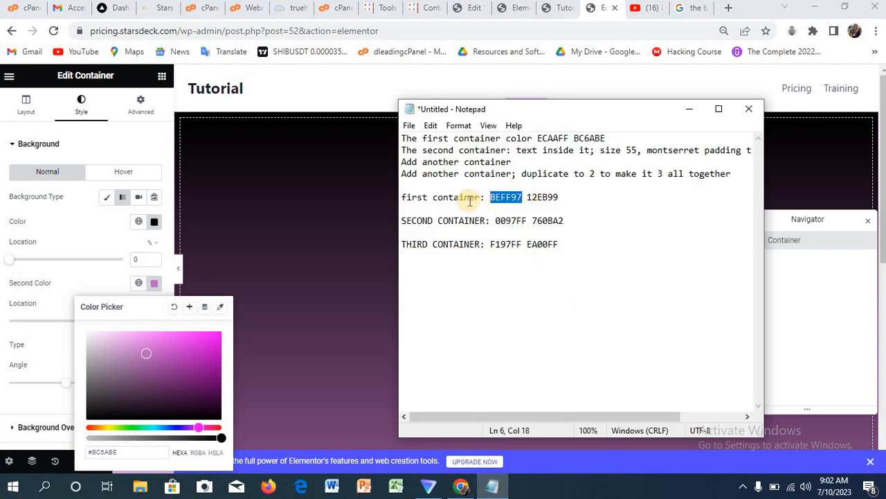
{"action": "left_click", "coordinate": [156, 222]}
{"action": "left_click", "coordinate": [156, 222]}
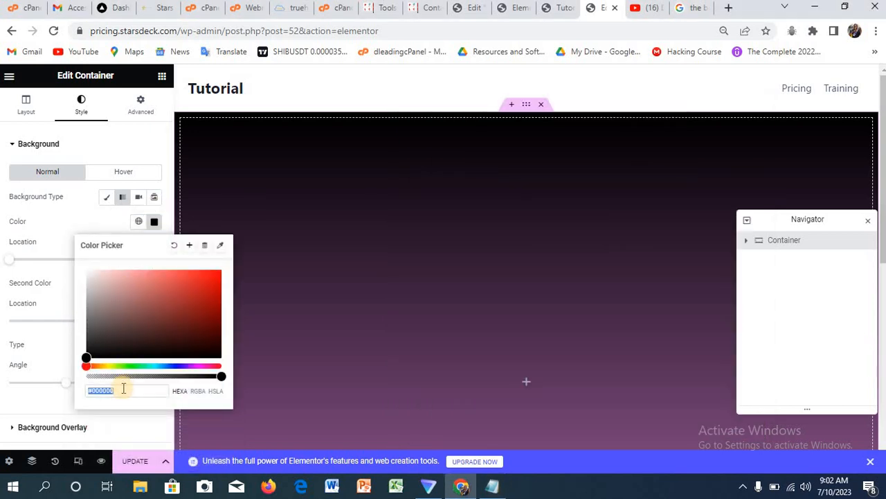
{"action": "key", "text": "BackSpace"}
{"action": "key", "text": "ctrl+v"}
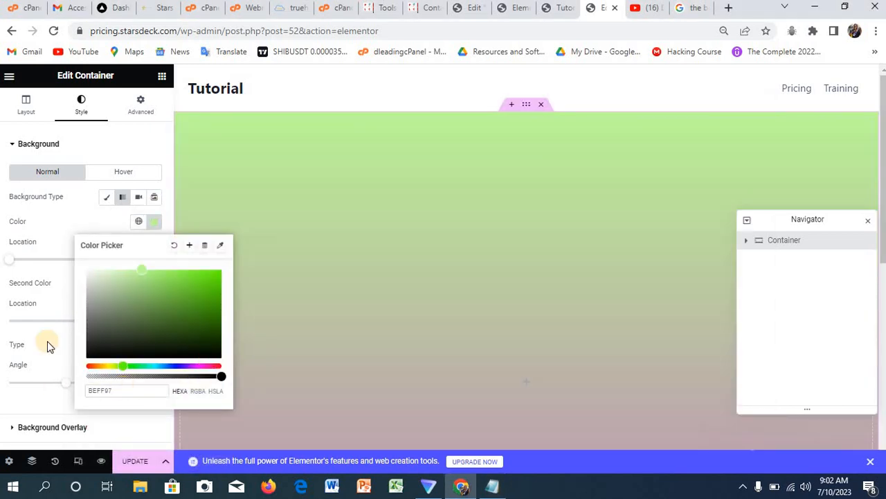
Step: Copy 12EB99 from the Notepad notes and set it as the second color of the container's background gradient
{"action": "left_click", "coordinate": [498, 488]}
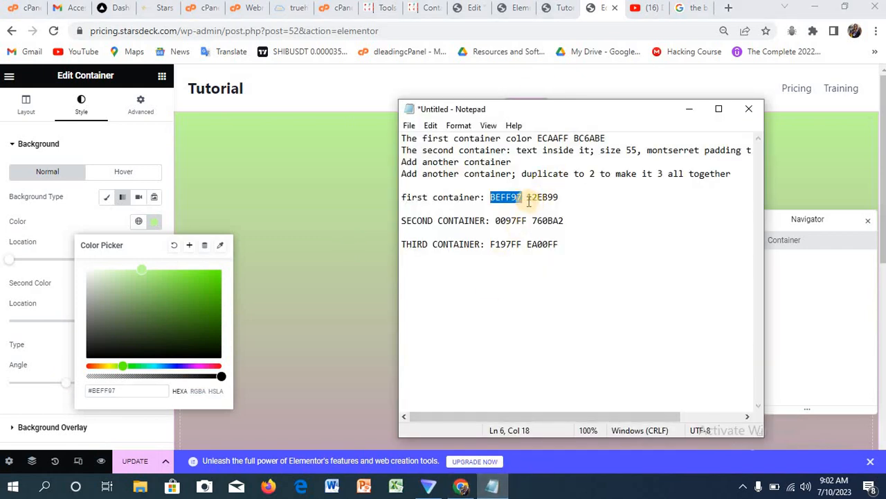
{"action": "left_click_drag", "start_coordinate": [527, 198], "coordinate": [567, 194]}
{"action": "key", "text": "ctrl+c"}
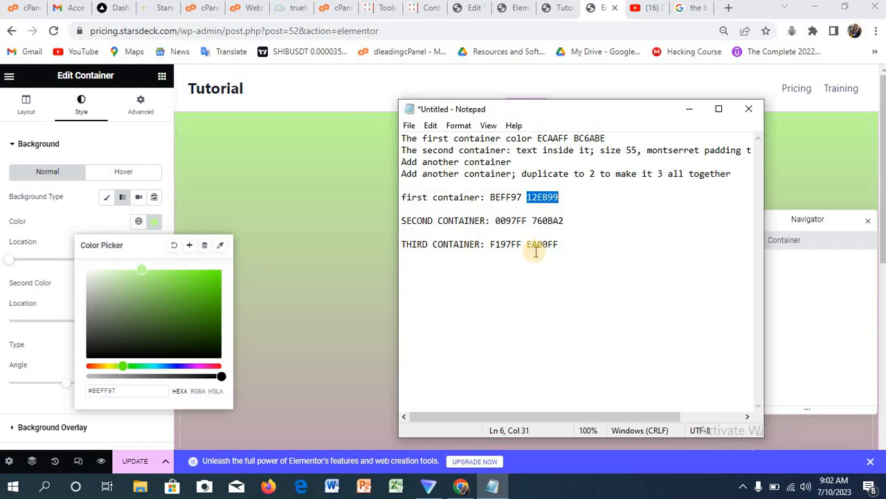
{"action": "left_click", "coordinate": [81, 223]}
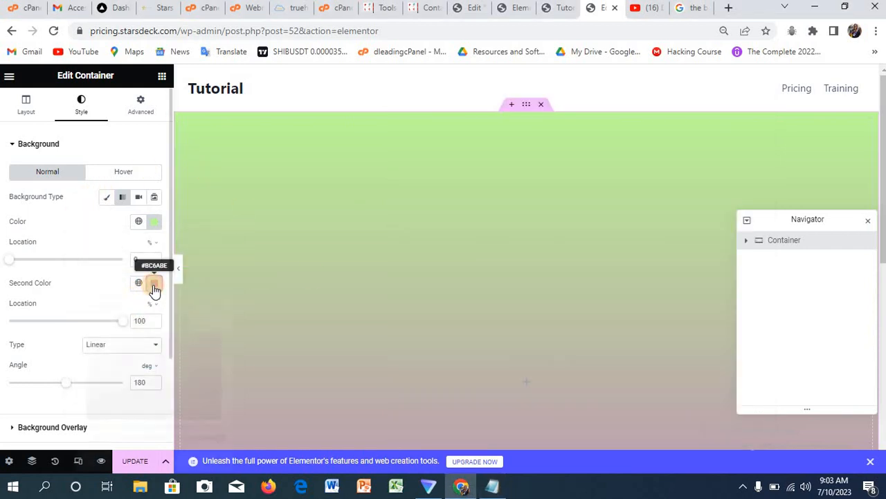
{"action": "left_click", "coordinate": [153, 284]}
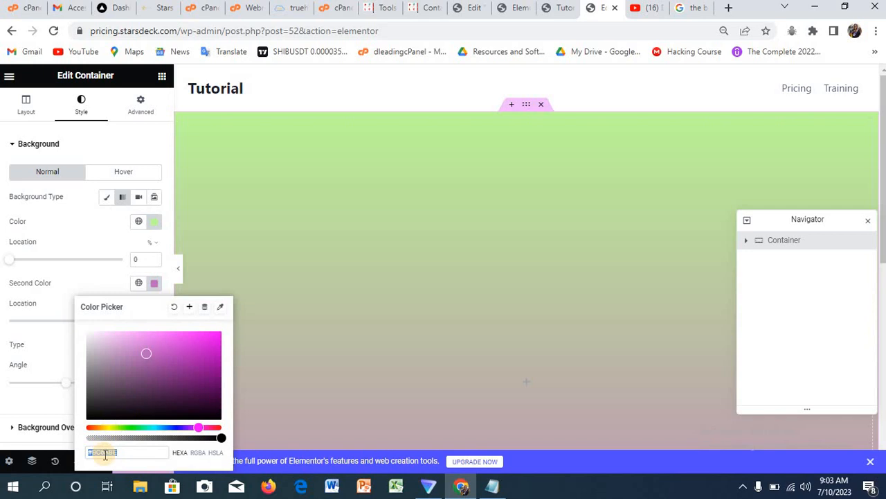
{"action": "key", "text": "ctrl+v"}
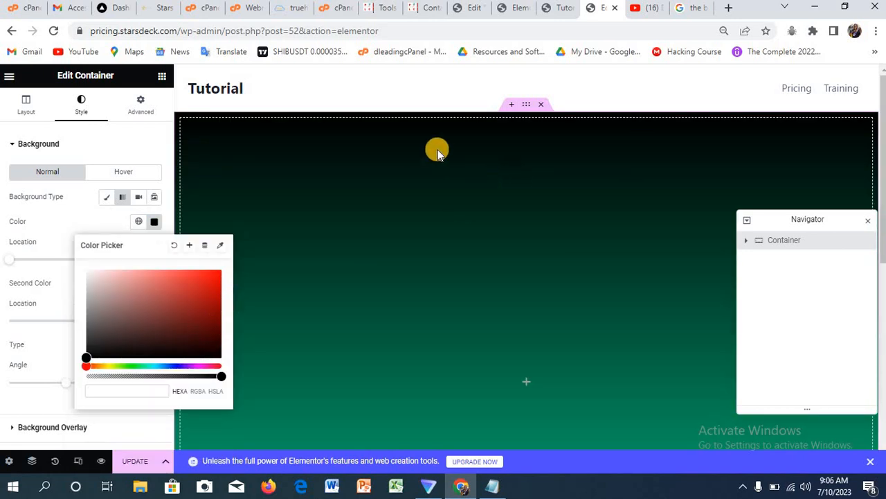
Step: Try again to use ECAAFF from the Notepad notes as the first gradient color, and delete the container
{"action": "left_click", "coordinate": [493, 486]}
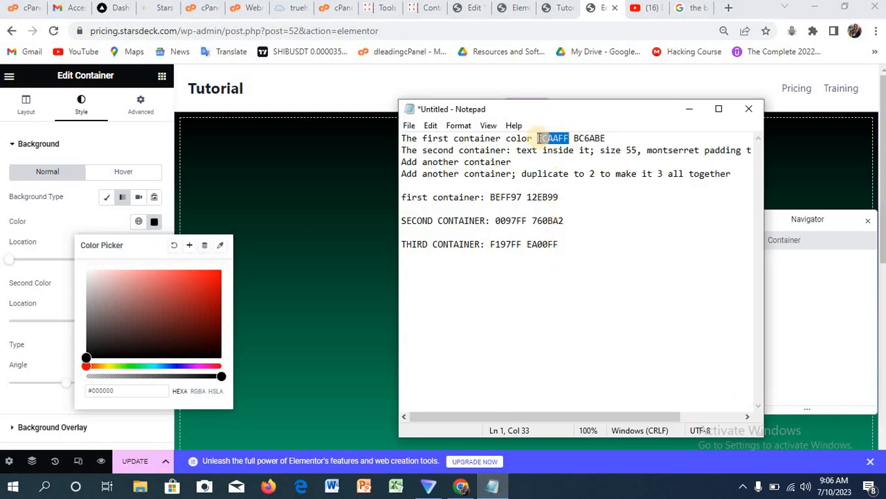
{"action": "left_click", "coordinate": [143, 390]}
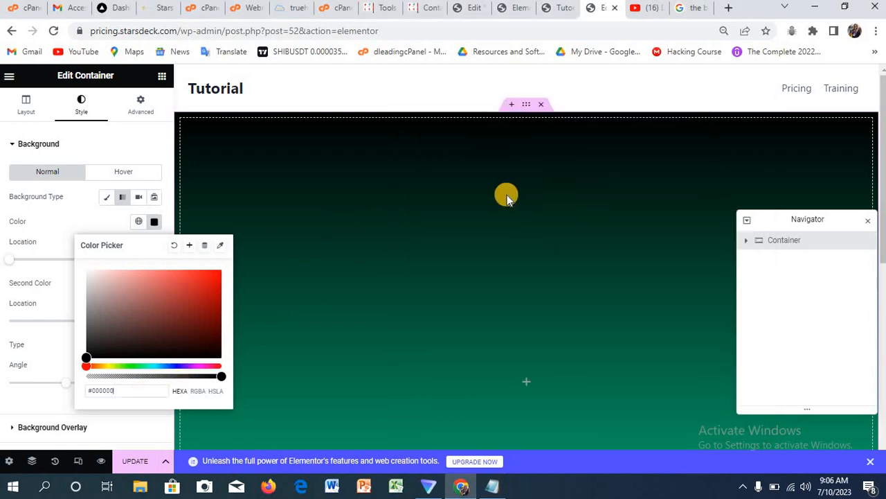
{"action": "left_click", "coordinate": [541, 105]}
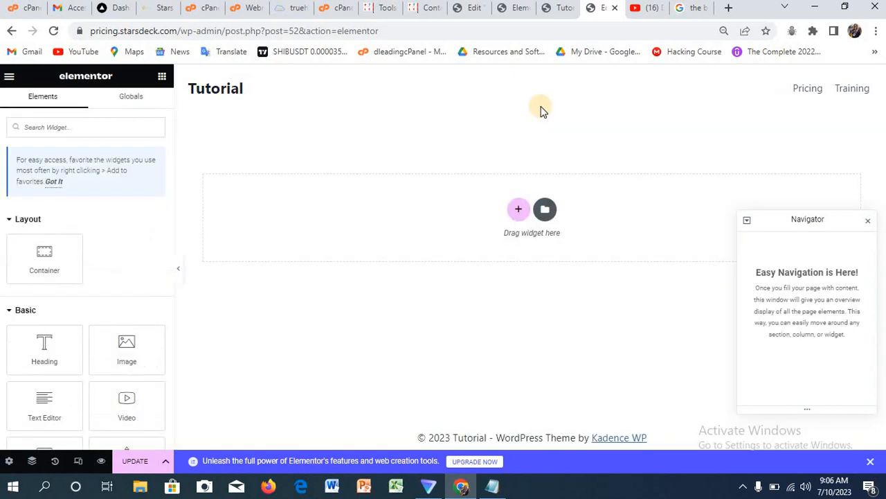
Step: Add a new single-column container to the empty page and set its content width to Full Width
{"action": "left_click", "coordinate": [518, 211]}
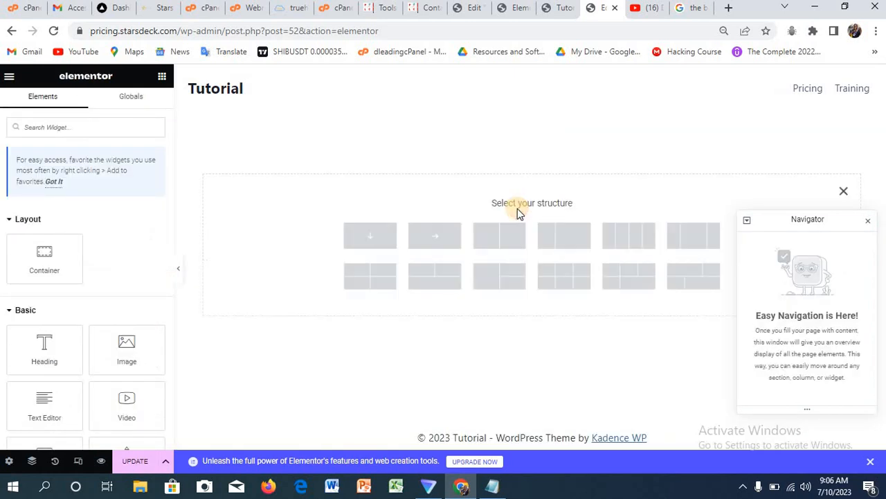
{"action": "left_click", "coordinate": [368, 232]}
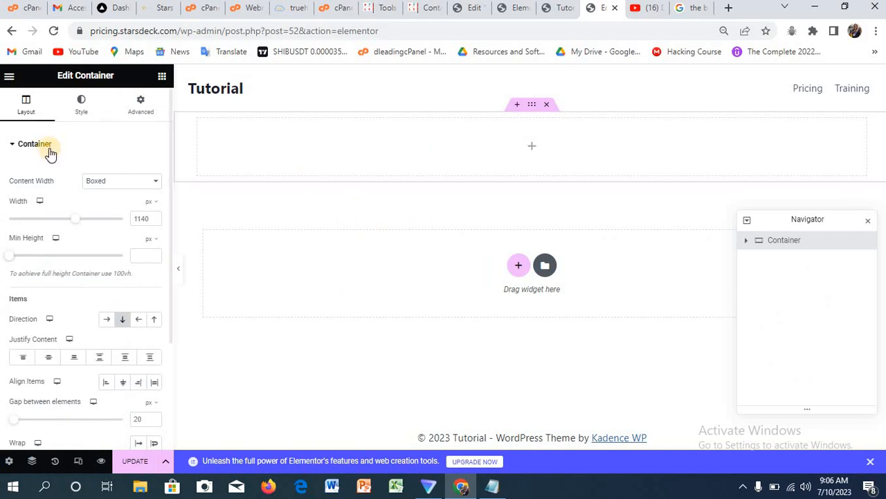
{"action": "left_click", "coordinate": [102, 181]}
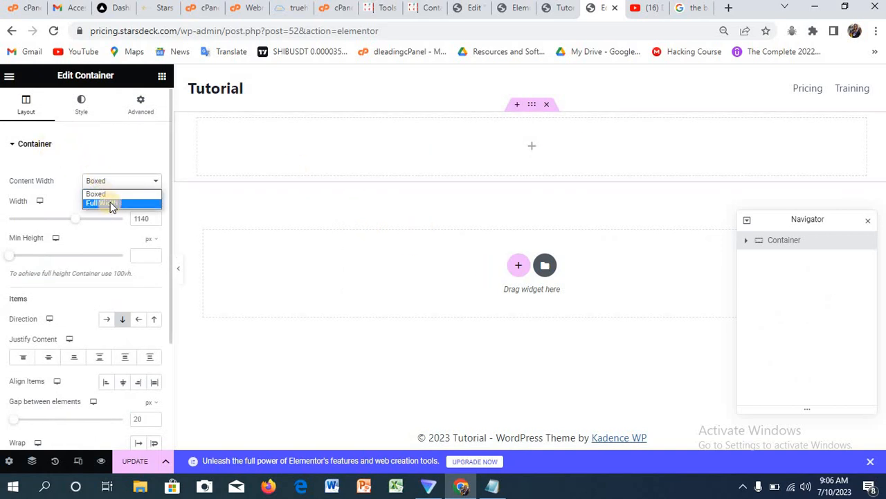
{"action": "left_click", "coordinate": [110, 204]}
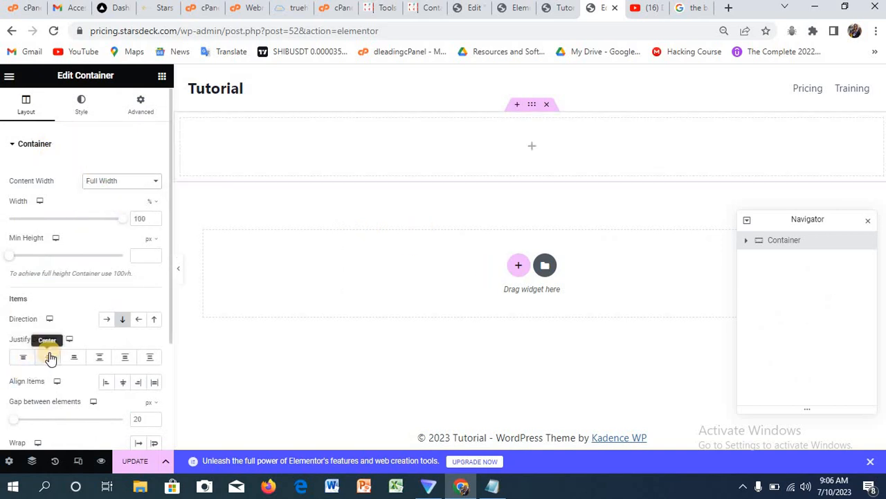
Step: Justify the container's content to Center and set its minimum height to 900 px
{"action": "left_click", "coordinate": [49, 356]}
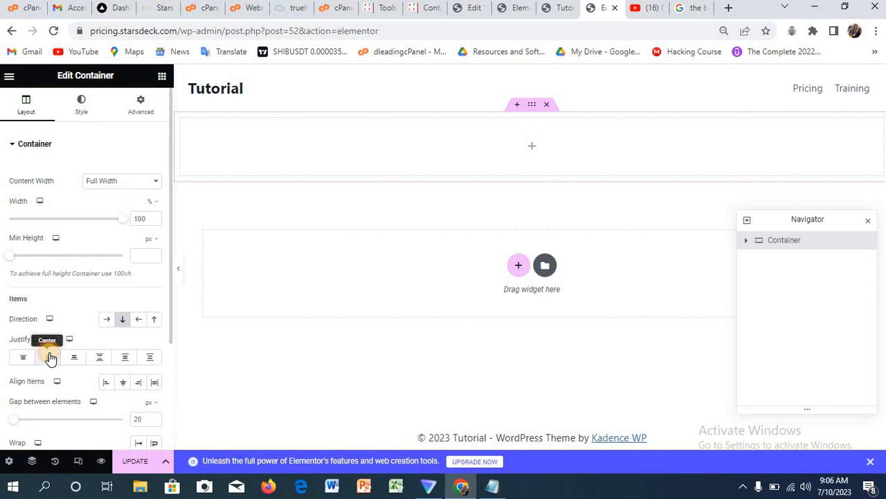
{"action": "left_click", "coordinate": [81, 108]}
{"action": "left_click", "coordinate": [25, 111]}
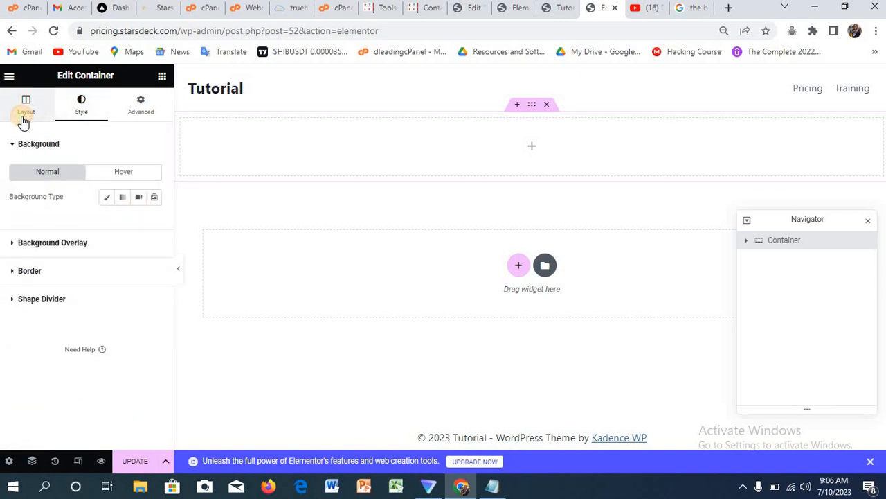
{"action": "left_click", "coordinate": [142, 255]}
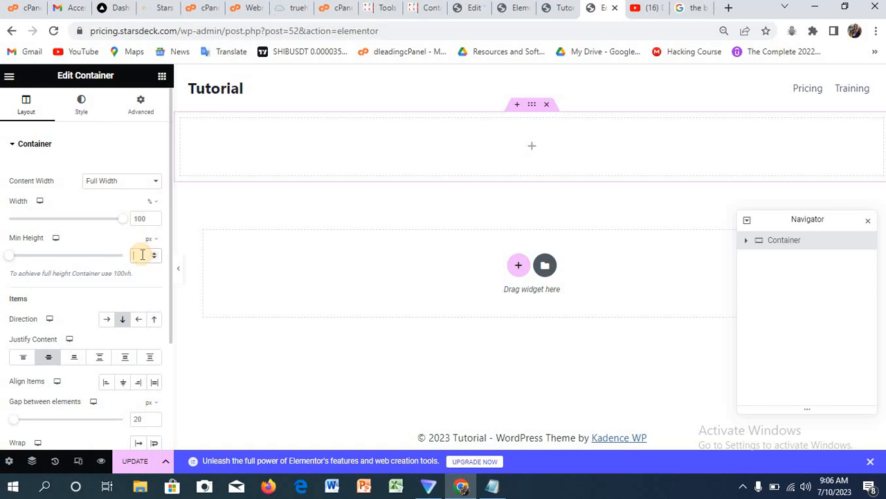
{"action": "type", "text": "900"}
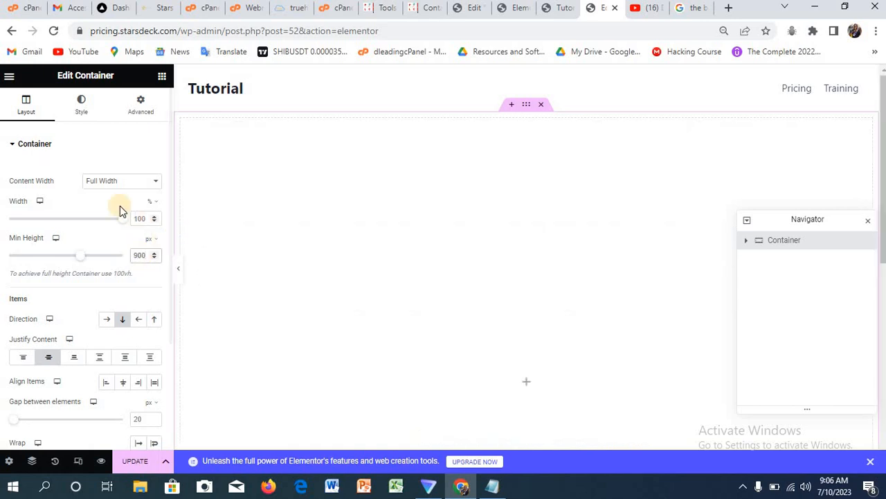
Step: Give the container a gradient background and set its first color to #ECAAFF from the Notepad notes
{"action": "left_click", "coordinate": [83, 111]}
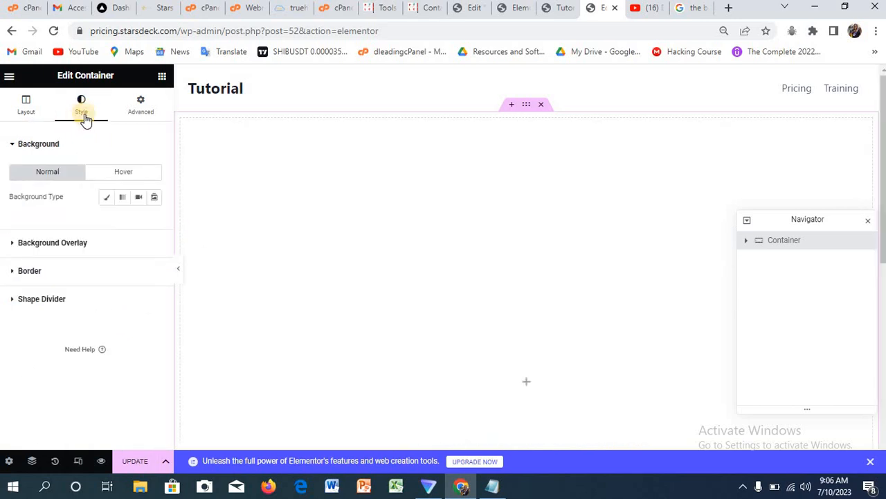
{"action": "left_click", "coordinate": [122, 199]}
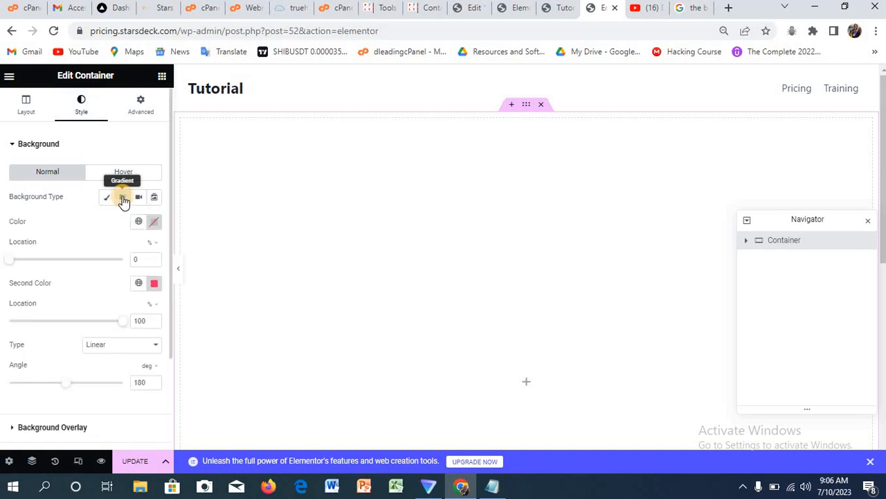
{"action": "left_click", "coordinate": [154, 223]}
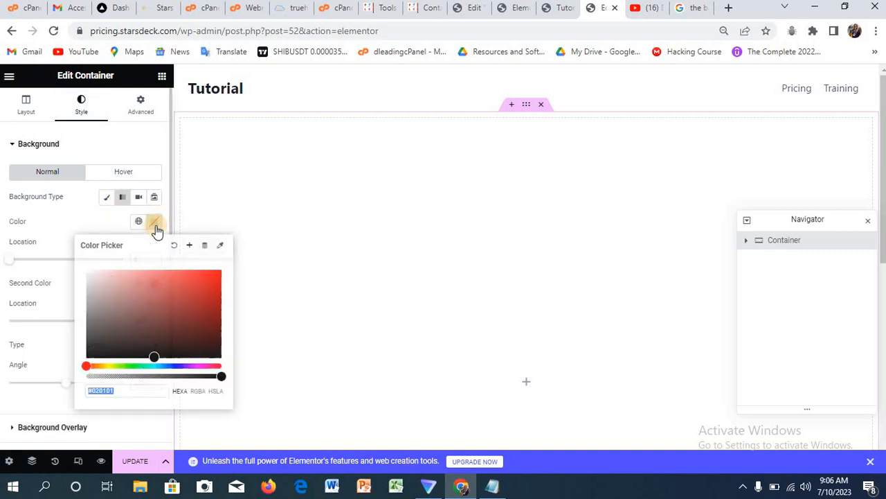
{"action": "left_click", "coordinate": [504, 488]}
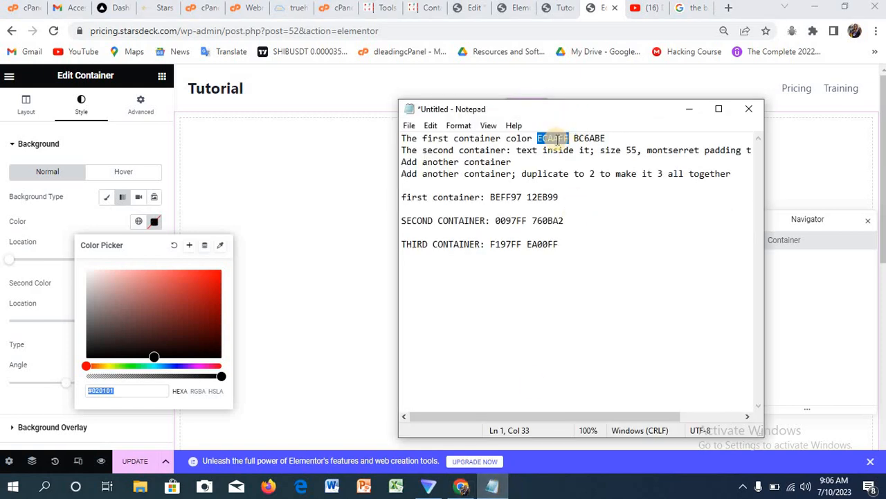
{"action": "left_click", "coordinate": [108, 389]}
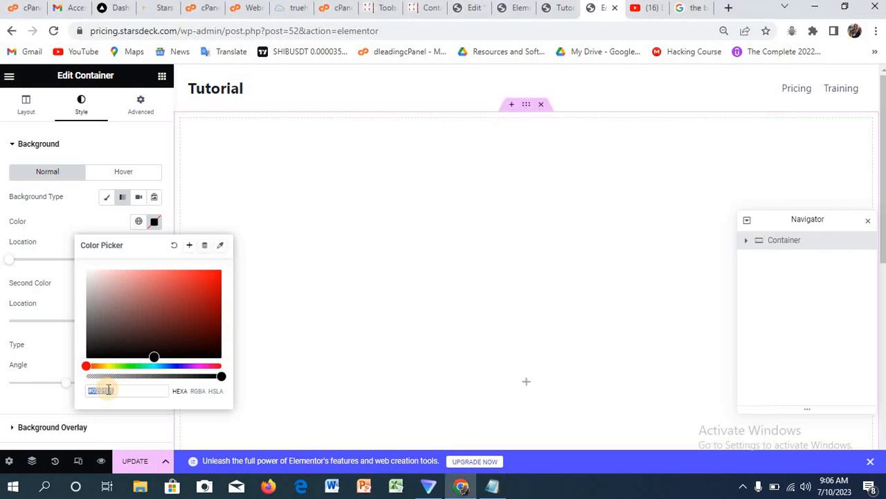
{"action": "type", "text": "ECAAFF"}
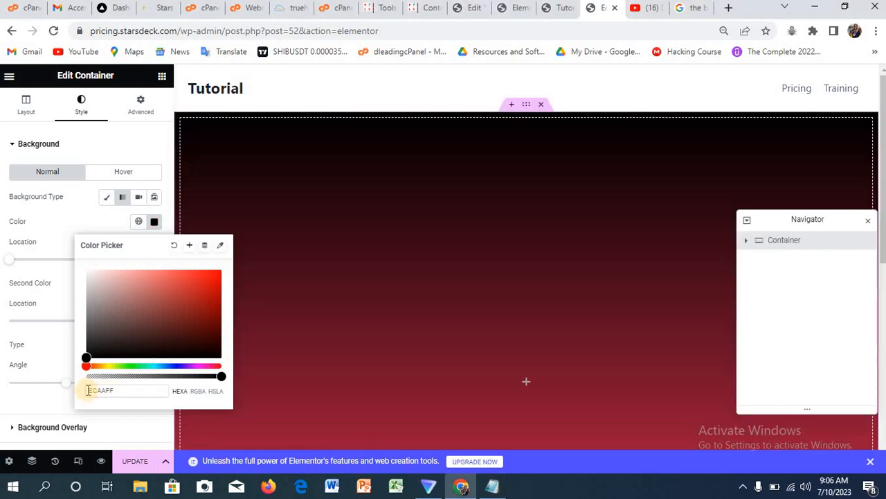
{"action": "left_click", "coordinate": [90, 390]}
{"action": "type", "text": "#"}
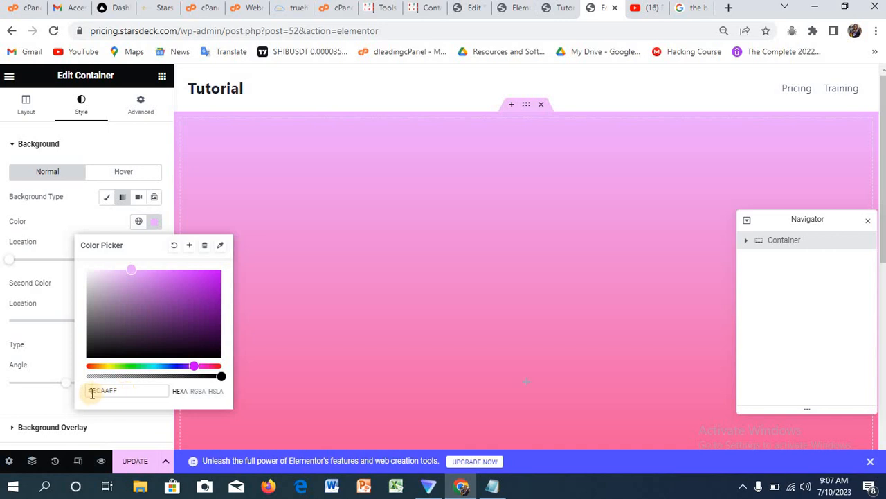
Step: In the Notepad notes, prefix both first-container color codes with #, making them #ECAAFF and #BC6ABE
{"action": "left_click", "coordinate": [489, 488]}
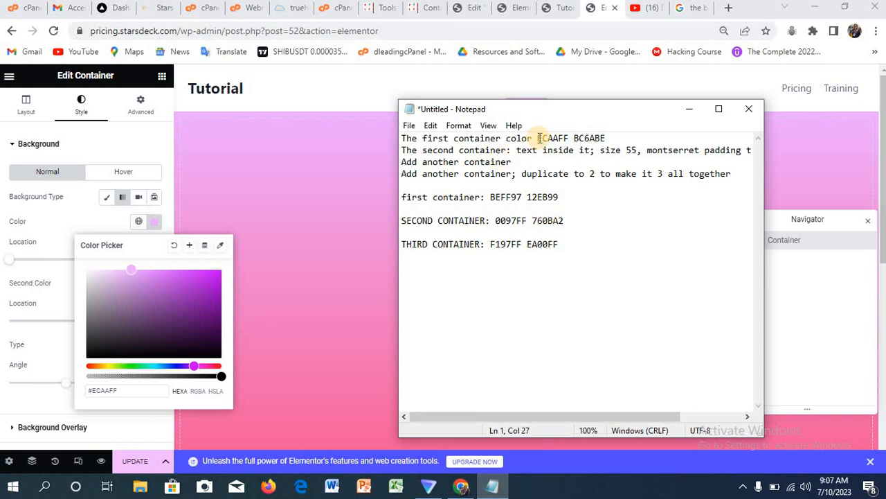
{"action": "type", "text": "#"}
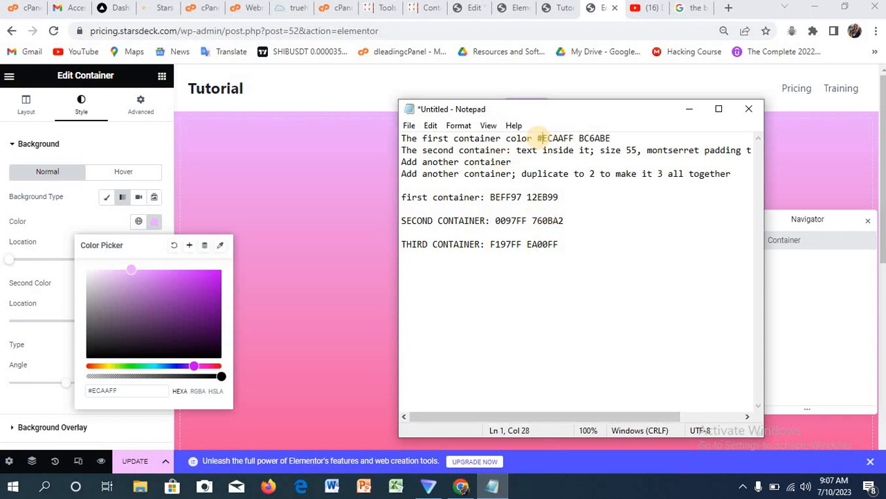
{"action": "left_click", "coordinate": [581, 138]}
{"action": "type", "text": "#"}
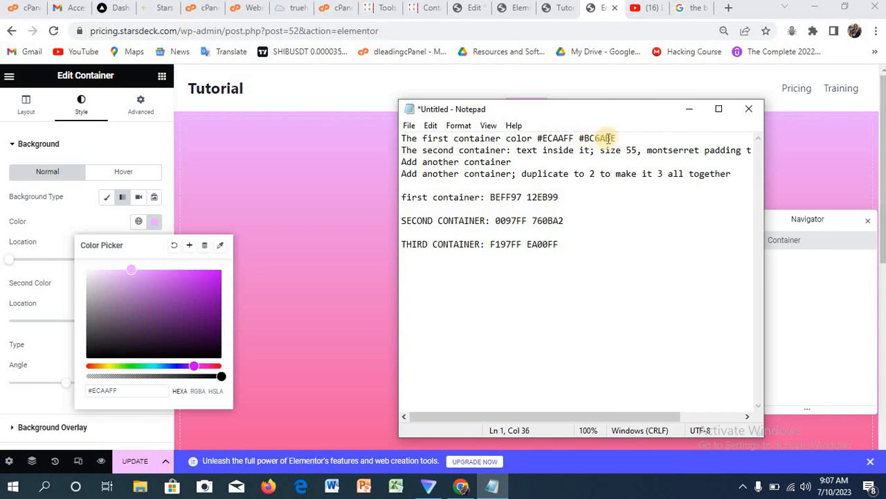
Step: Copy #BC6ABE from the Notepad notes and set it as the second color of the container's background gradient
{"action": "mouse_move", "coordinate": [617, 138]}
{"action": "left_mouse_down"}
{"action": "mouse_move", "coordinate": [579, 138]}
{"action": "mouse_move", "coordinate": [623, 138]}
{"action": "left_mouse_up"}
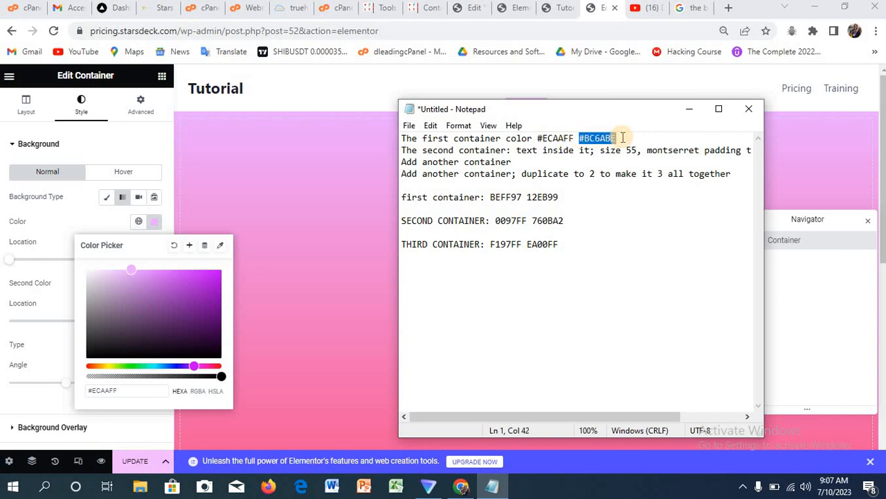
{"action": "left_click", "coordinate": [138, 271]}
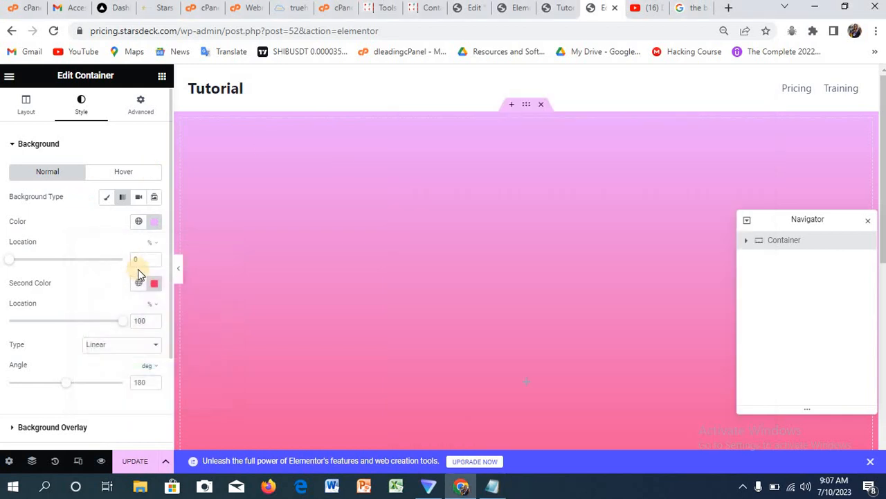
{"action": "left_click", "coordinate": [154, 283]}
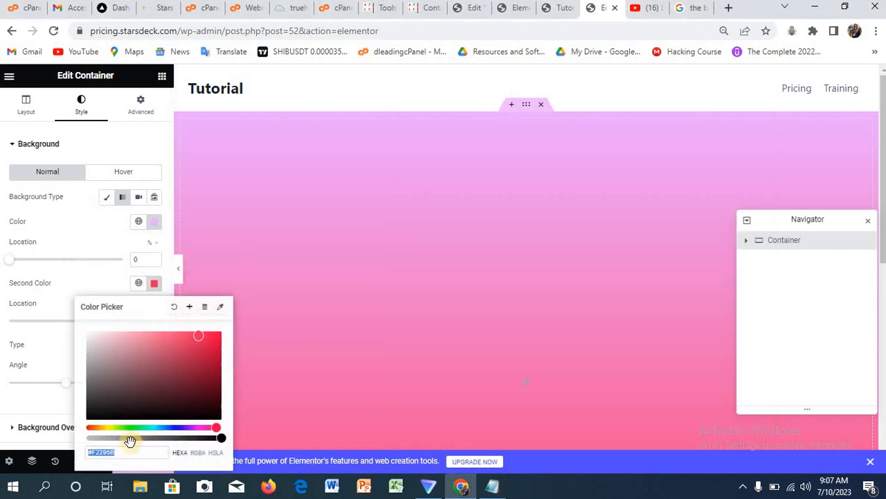
{"action": "key", "text": "BackSpace"}
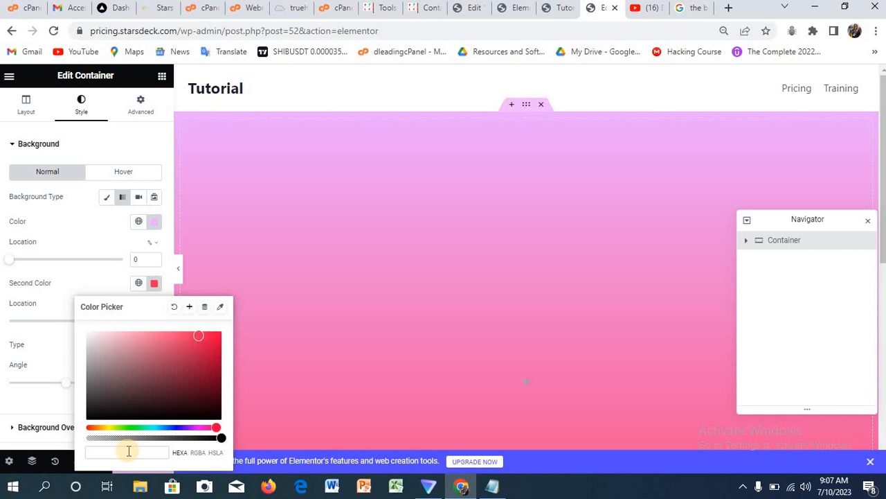
{"action": "type", "text": "#BC8ABE"}
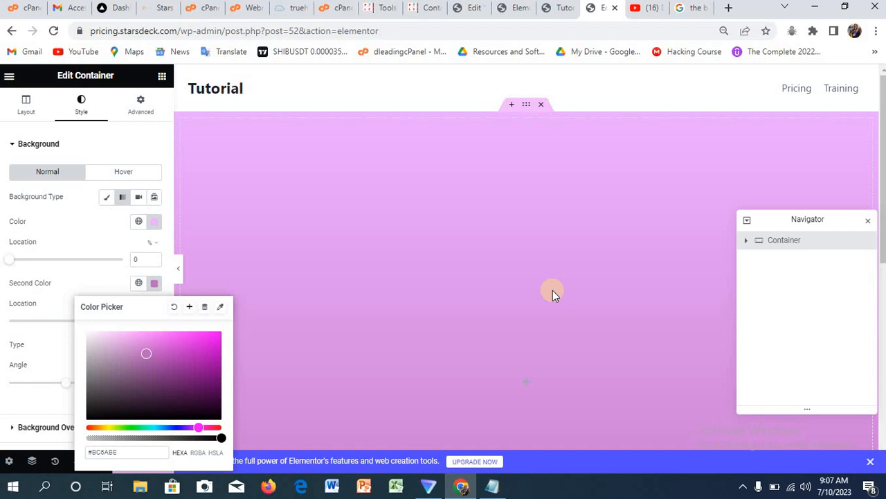
Step: Review the experiments on Elementor's Features settings page and return to the page editor
{"action": "left_click", "coordinate": [519, 10]}
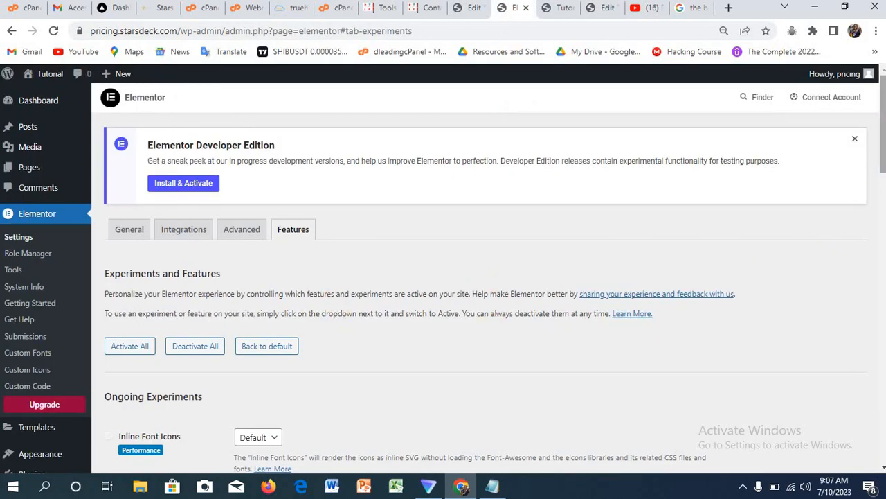
{"action": "mouse_move", "coordinate": [884, 166]}
{"action": "left_mouse_down"}
{"action": "mouse_move", "coordinate": [879, 301]}
{"action": "mouse_move", "coordinate": [881, 159]}
{"action": "left_mouse_up"}
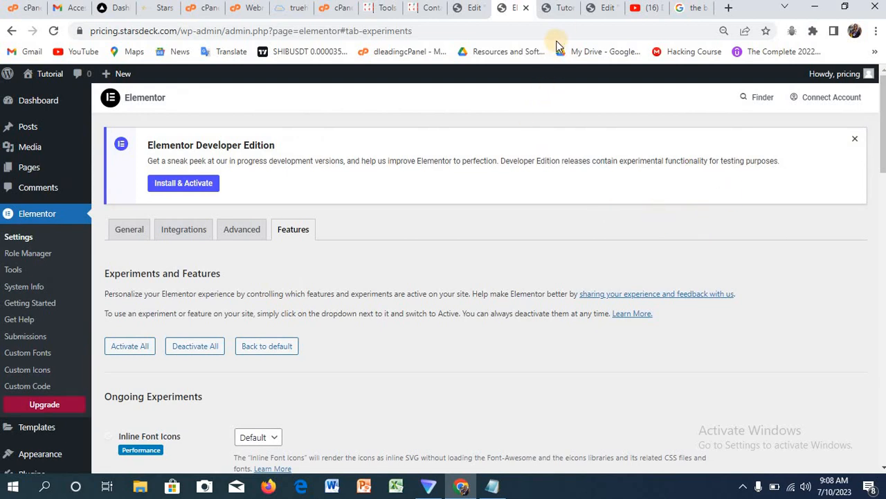
{"action": "left_click", "coordinate": [604, 10]}
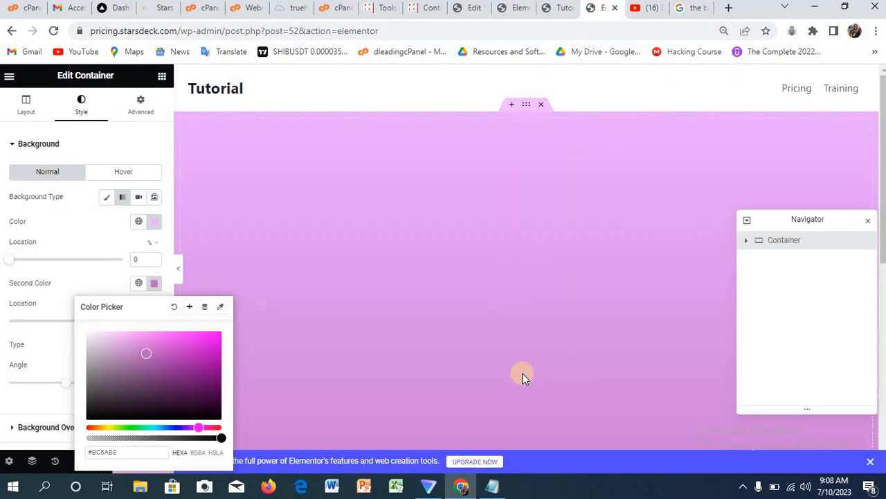
Step: Add a nested container inside the gradient container and check the Notepad notes for its text specifications
{"action": "left_click", "coordinate": [530, 385]}
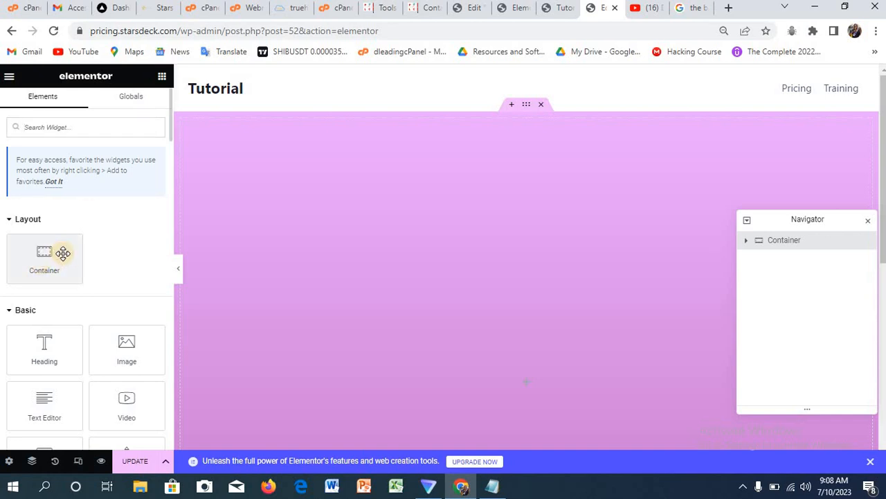
{"action": "left_click_drag", "start_coordinate": [63, 253], "coordinate": [516, 385]}
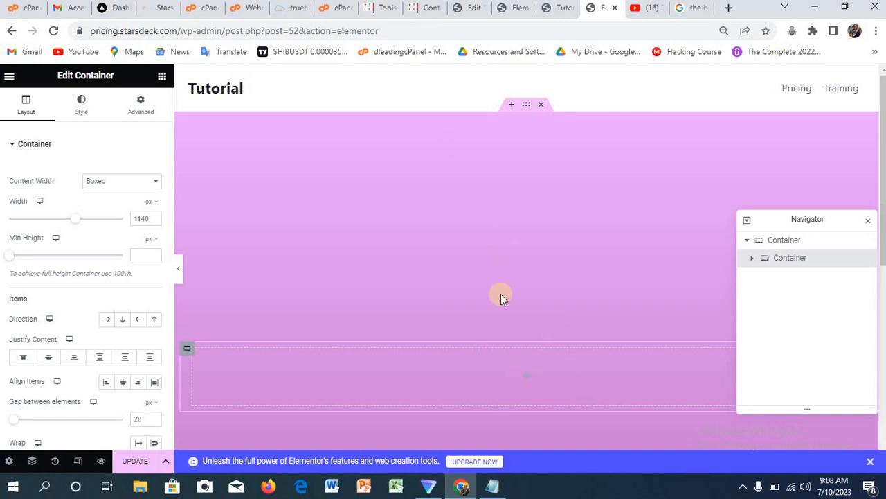
{"action": "left_click", "coordinate": [491, 487]}
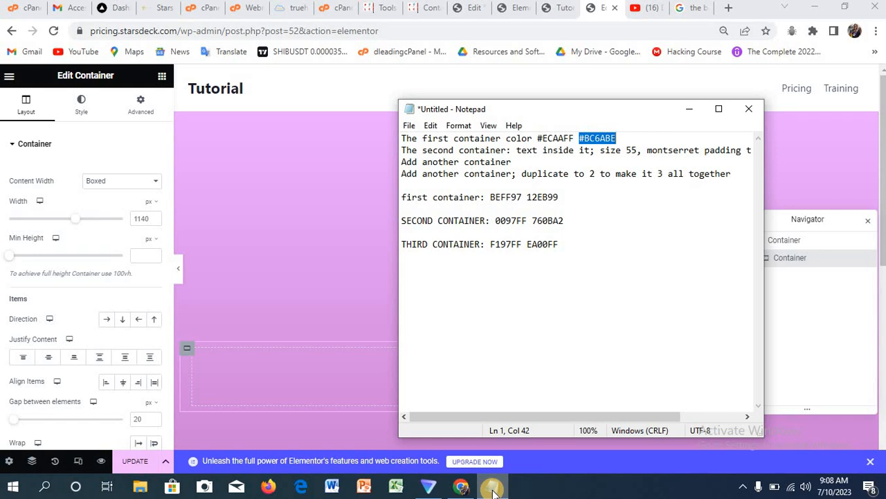
{"action": "left_click", "coordinate": [370, 371]}
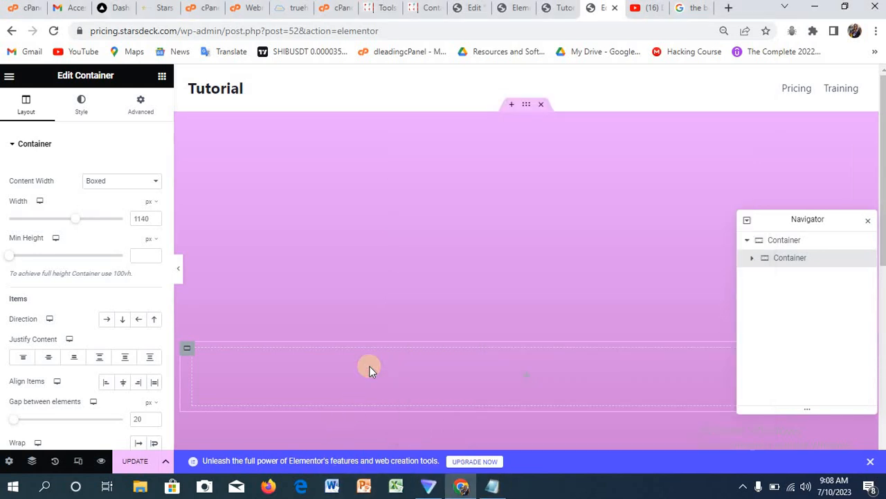
Step: Check the title on the finished pricing page and add a Heading widget inside the nested container
{"action": "left_click", "coordinate": [554, 8]}
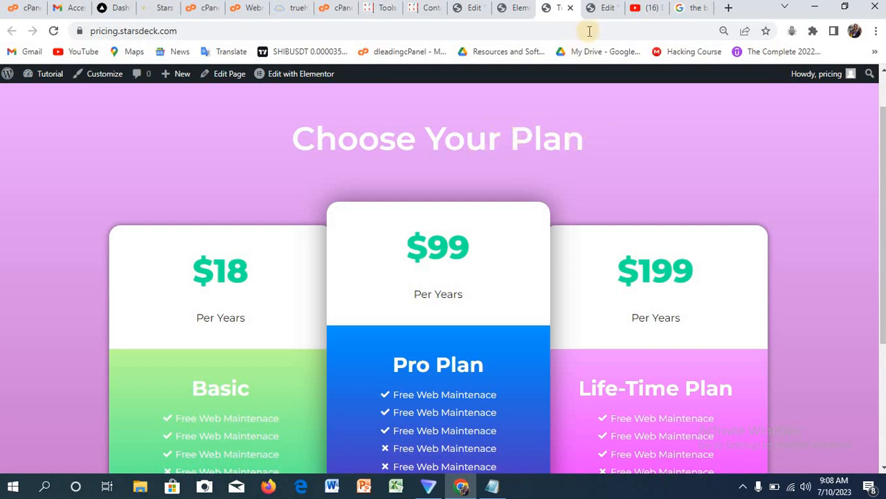
{"action": "left_click", "coordinate": [601, 10]}
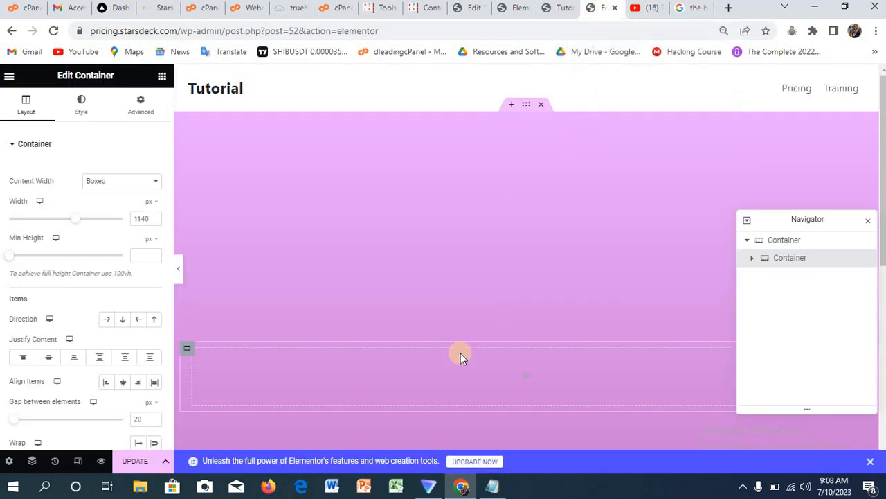
{"action": "left_click", "coordinate": [161, 78]}
{"action": "left_click_drag", "start_coordinate": [44, 348], "coordinate": [463, 378]}
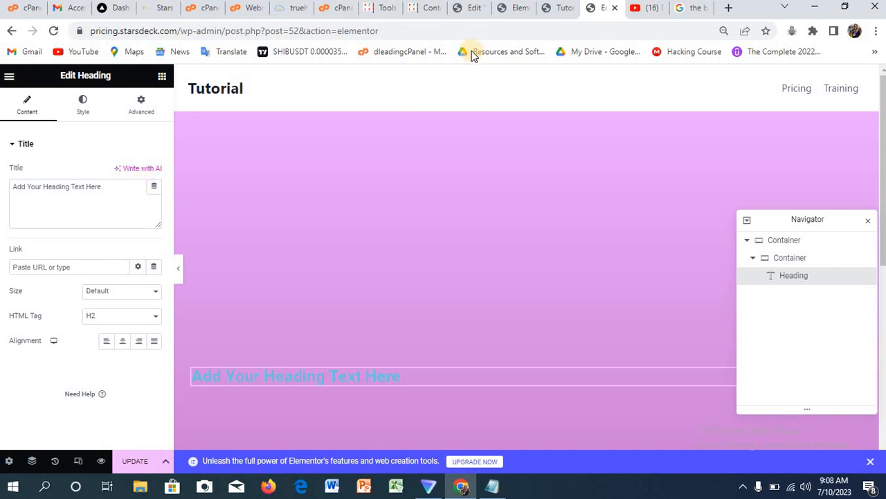
Step: Copy the title text "Choose Your Plan" from the finished pricing page
{"action": "left_click", "coordinate": [559, 8]}
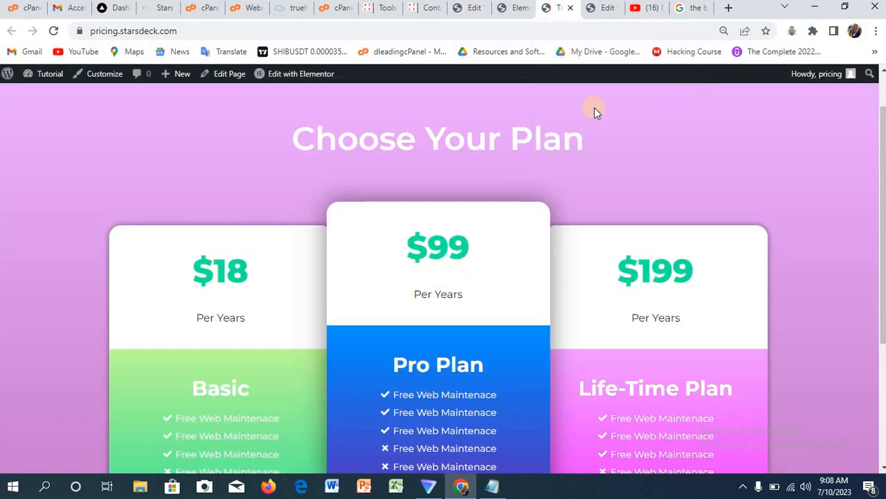
{"action": "left_click_drag", "start_coordinate": [600, 139], "coordinate": [302, 140]}
{"action": "key", "text": "ctrl+c"}
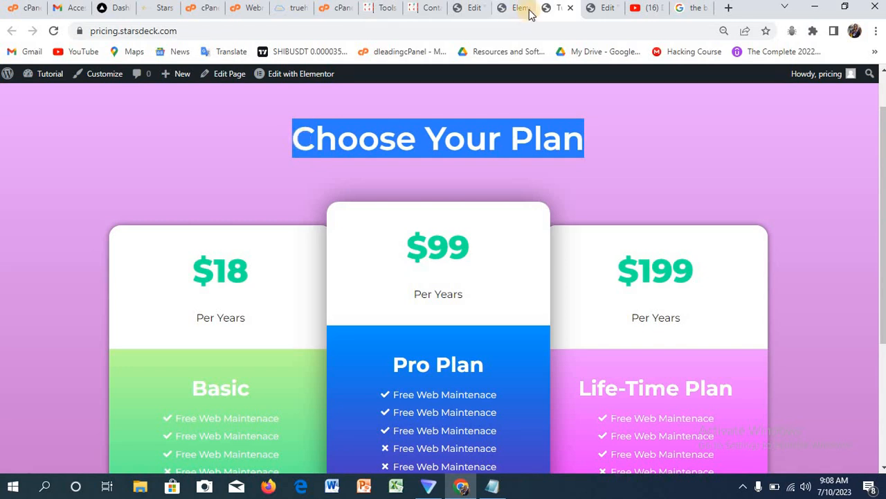
Step: Set the heading's title to "Choose Your Plan" in the page editor and center its alignment
{"action": "left_click", "coordinate": [600, 7]}
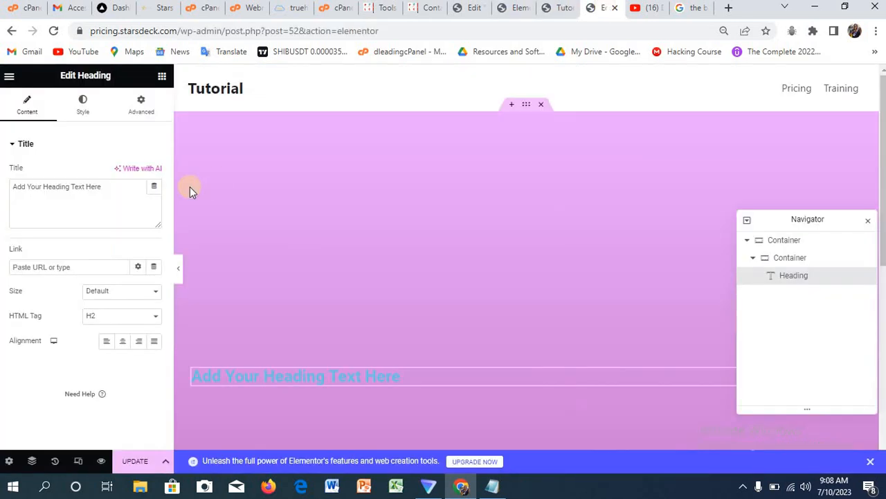
{"action": "triple_click", "coordinate": [103, 193]}
{"action": "key", "text": "ctrl+v"}
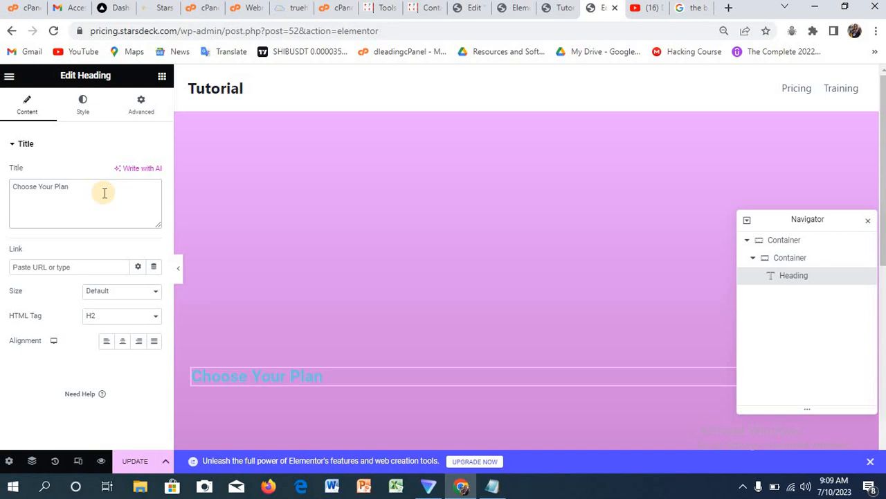
{"action": "left_click", "coordinate": [124, 341]}
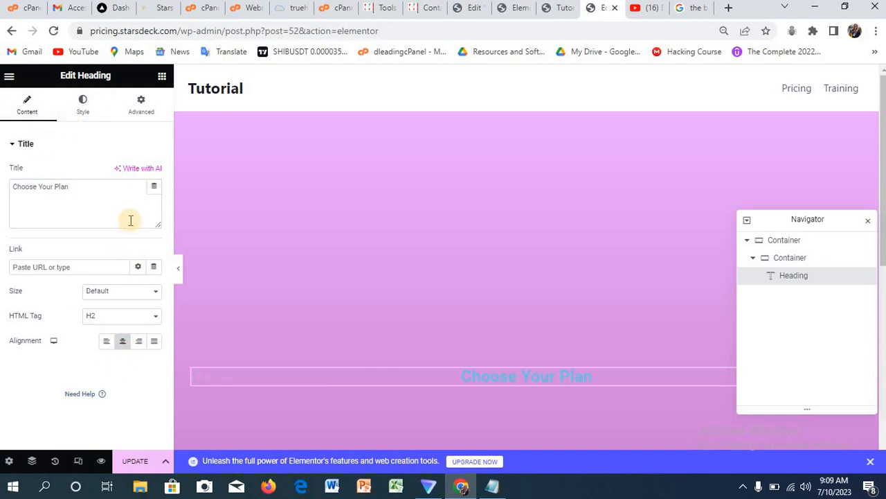
Step: Change the heading's text color to #FFFFFF
{"action": "left_click", "coordinate": [89, 113]}
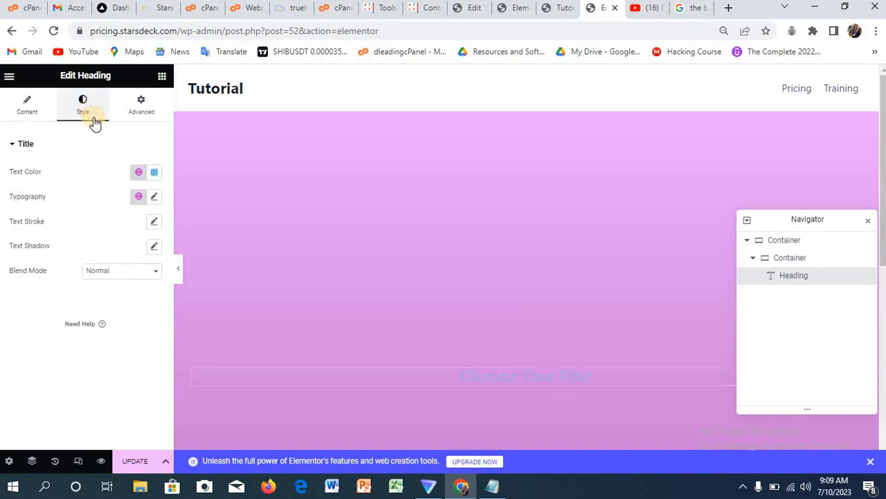
{"action": "left_click", "coordinate": [154, 173]}
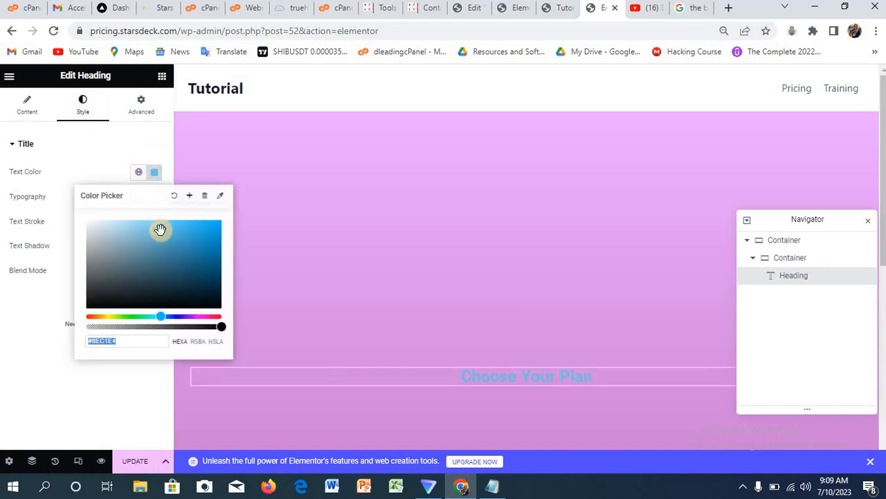
{"action": "type", "text": "#FFFFFF"}
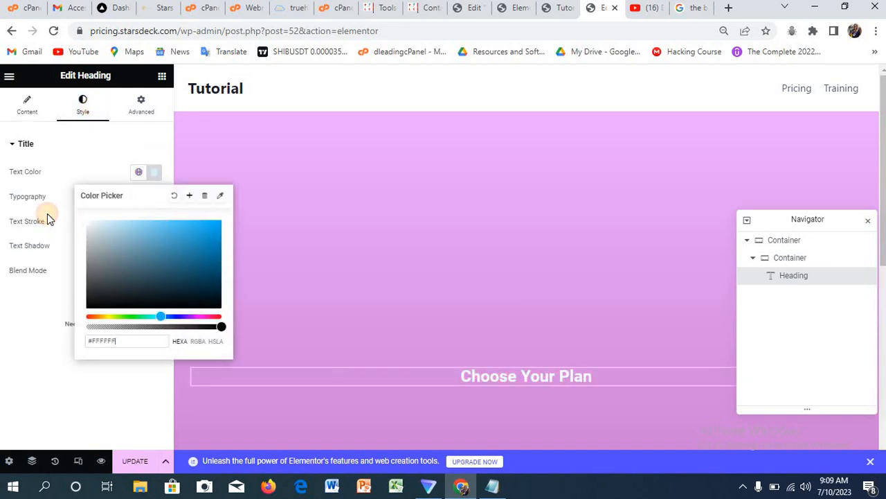
{"action": "left_click", "coordinate": [76, 163]}
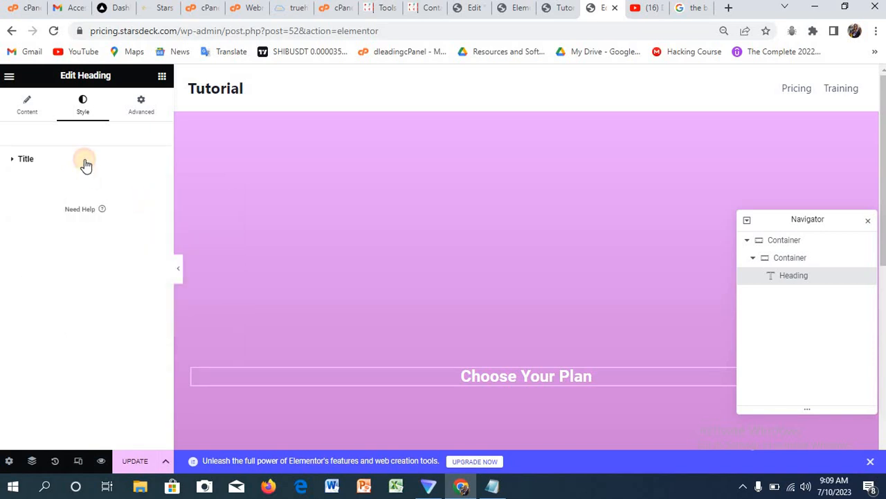
{"action": "left_click", "coordinate": [86, 165]}
Step: Set the heading's typography to the Montserrat font family at a size of 55 px
{"action": "left_click", "coordinate": [156, 212]}
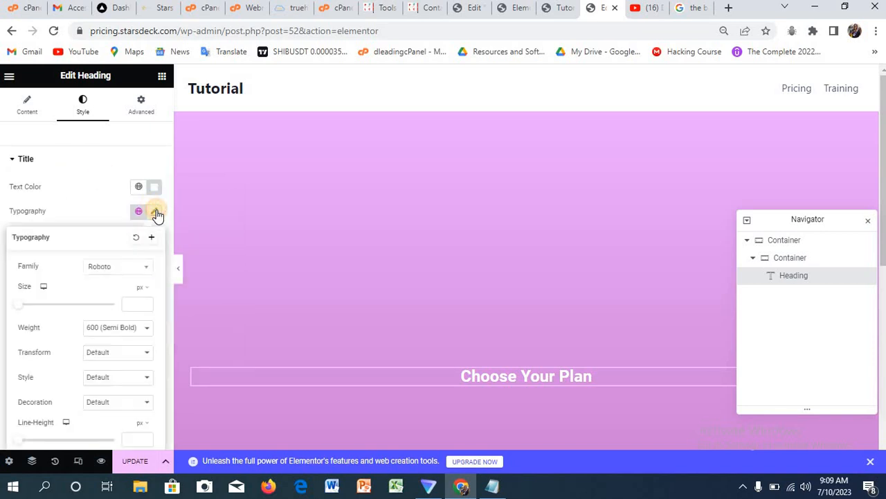
{"action": "left_click", "coordinate": [132, 273]}
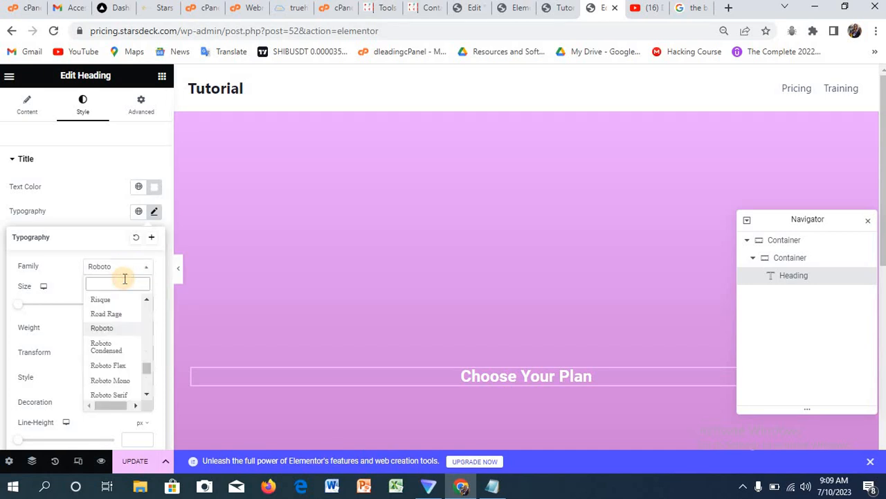
{"action": "type", "text": "seri"}
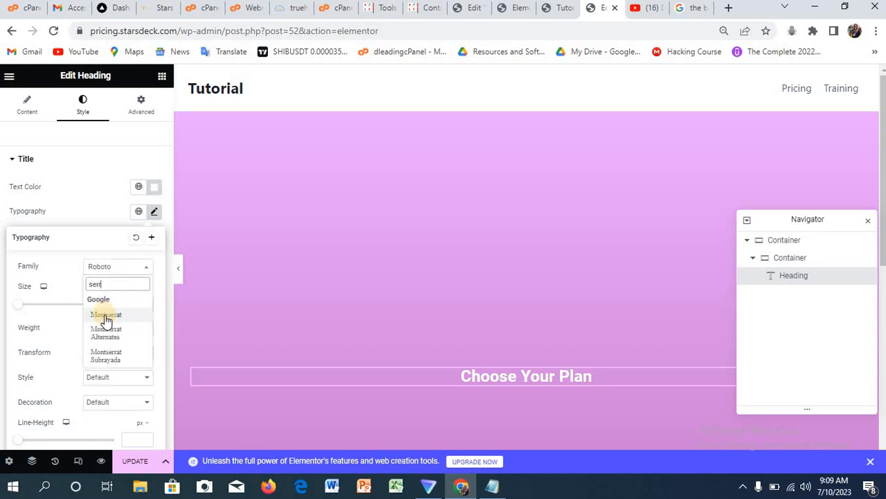
{"action": "left_click", "coordinate": [108, 316]}
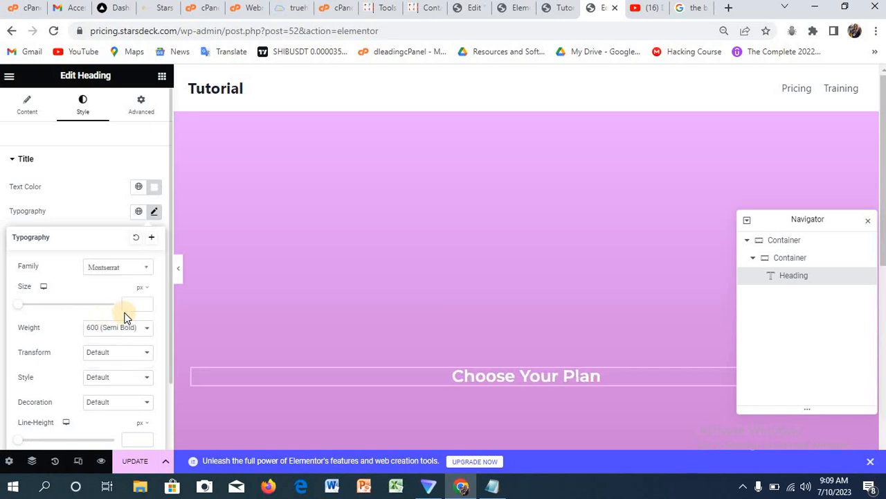
{"action": "left_click", "coordinate": [131, 305]}
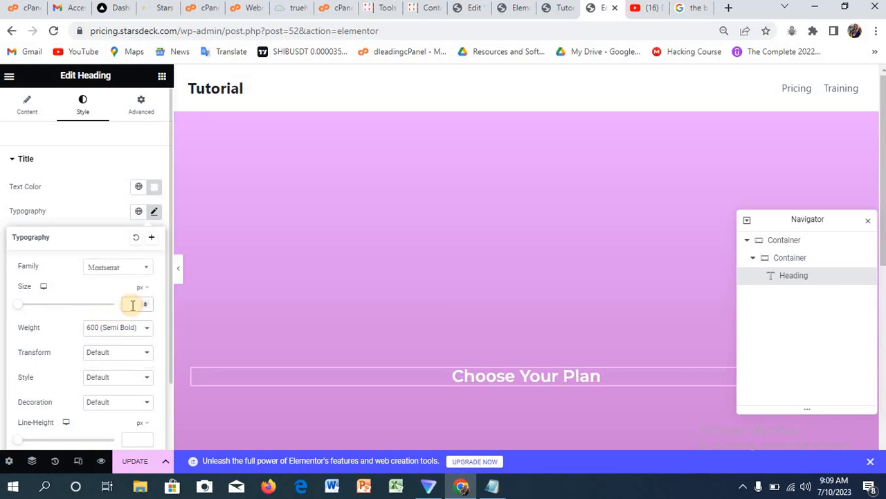
{"action": "type", "text": "50"}
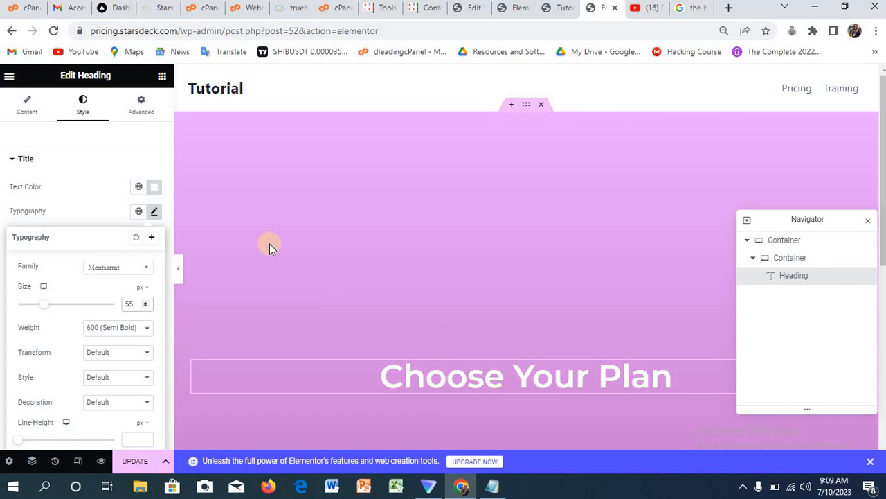
Step: Add a container below the "Choose Your Plan" heading and nest another container inside it
{"action": "left_click", "coordinate": [161, 76]}
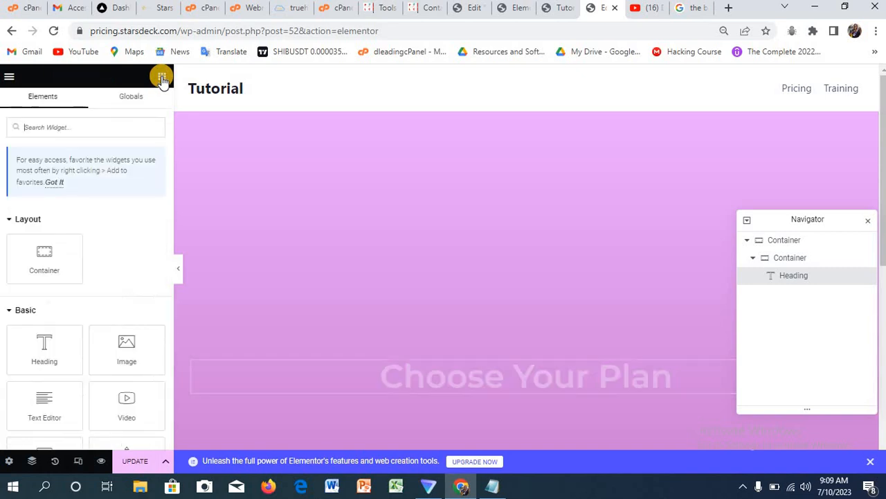
{"action": "left_click_drag", "start_coordinate": [58, 280], "coordinate": [474, 389]}
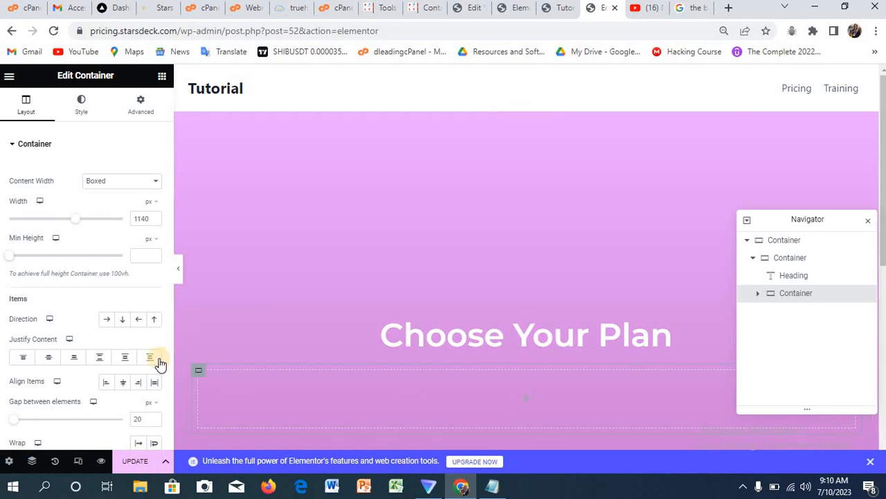
{"action": "left_click", "coordinate": [105, 323]}
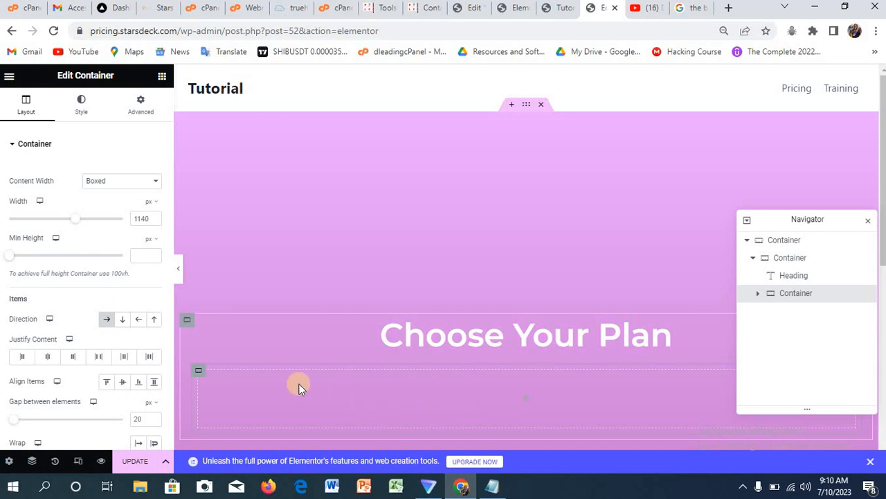
{"action": "left_click", "coordinate": [106, 319]}
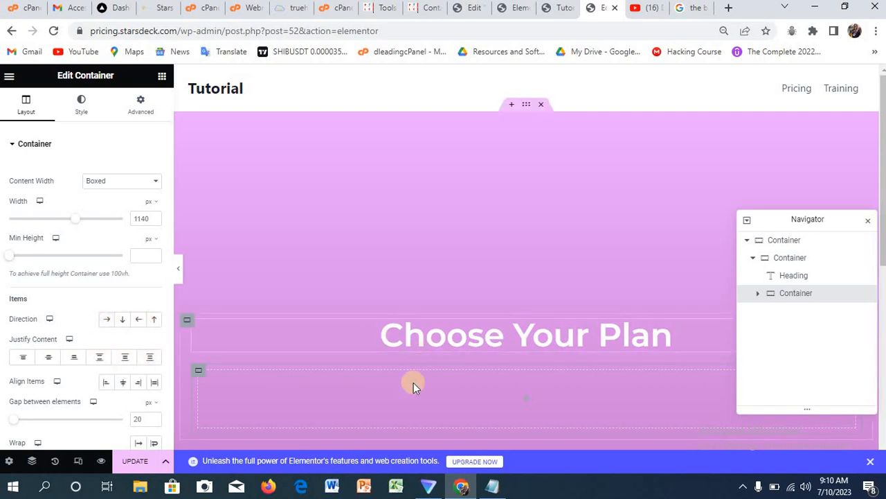
{"action": "left_click", "coordinate": [162, 77]}
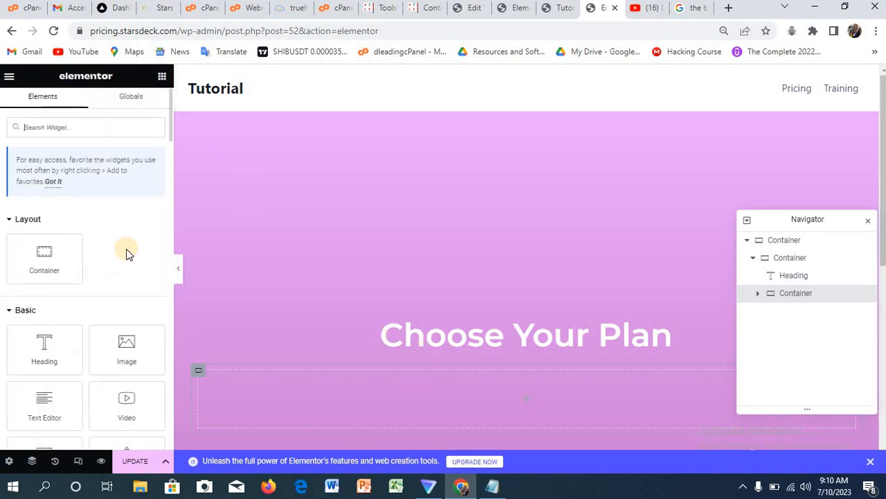
{"action": "left_click_drag", "start_coordinate": [60, 251], "coordinate": [378, 384]}
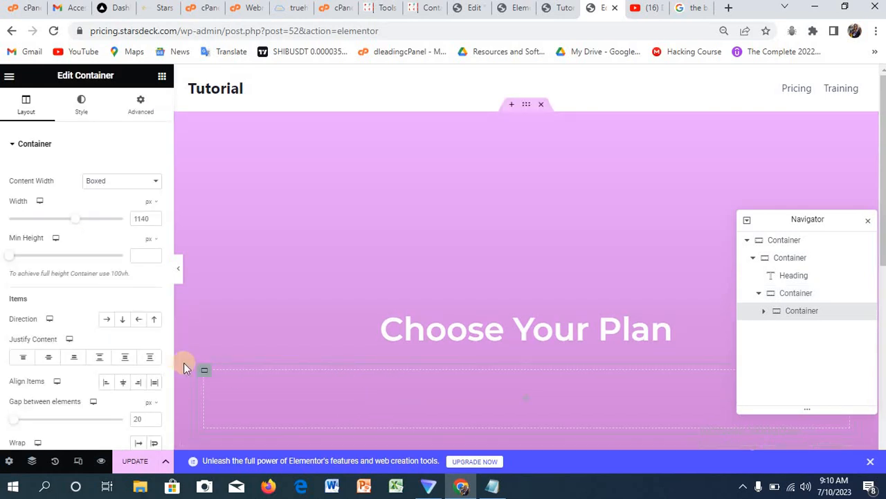
Step: Duplicate the innermost container and delete the copy
{"action": "right_click", "coordinate": [202, 371]}
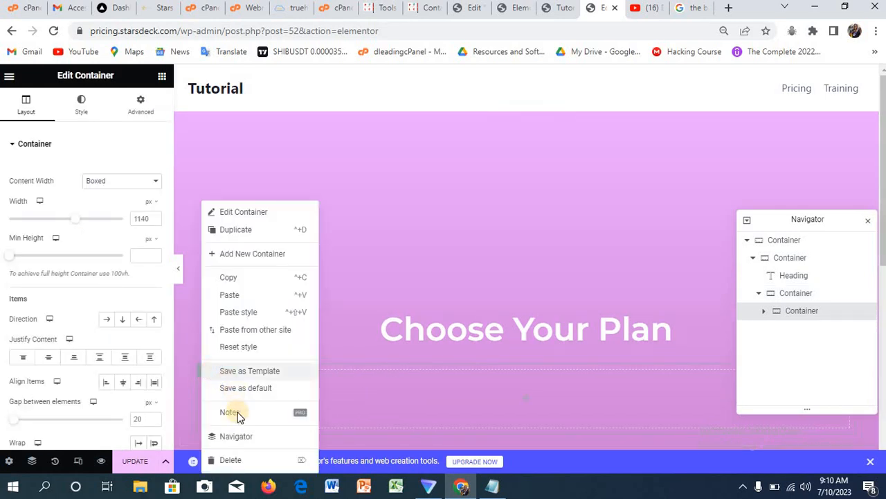
{"action": "left_click", "coordinate": [247, 234]}
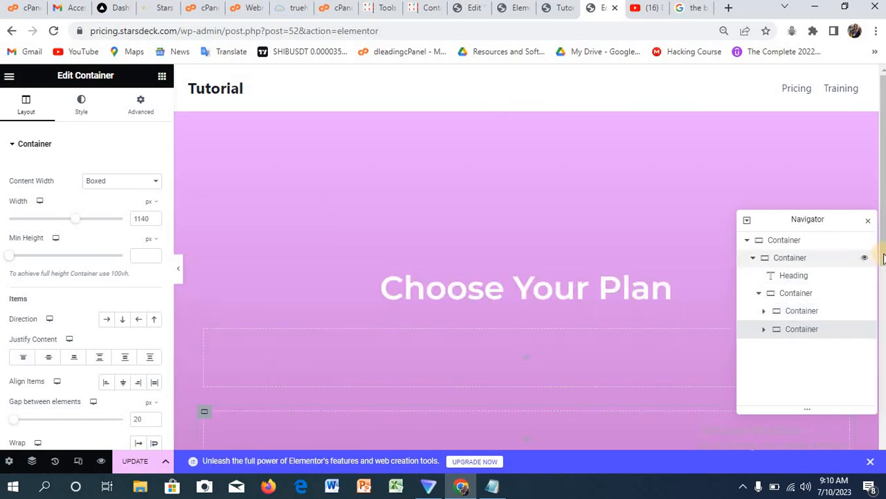
{"action": "left_click_drag", "start_coordinate": [883, 260], "coordinate": [884, 301]}
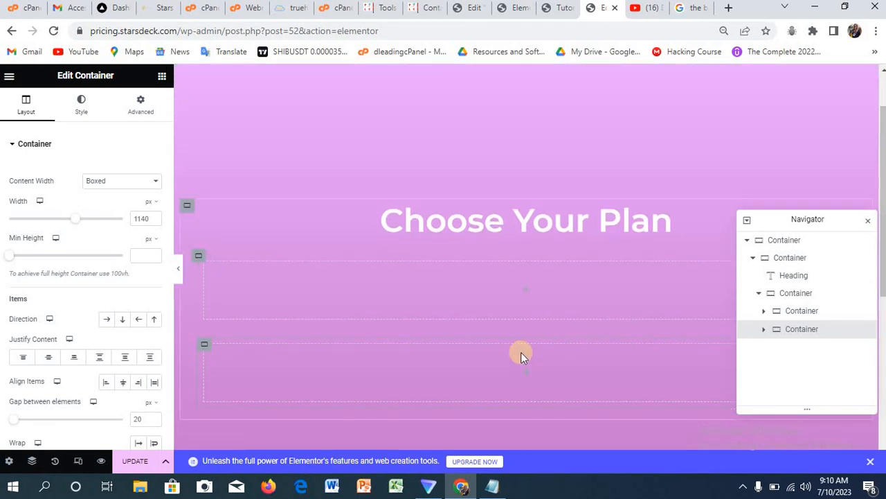
{"action": "right_click", "coordinate": [205, 348]}
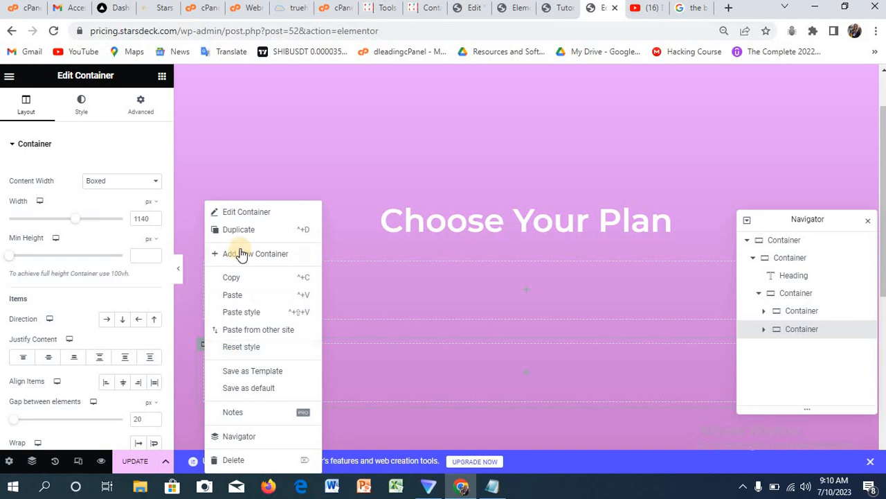
{"action": "left_click", "coordinate": [234, 460]}
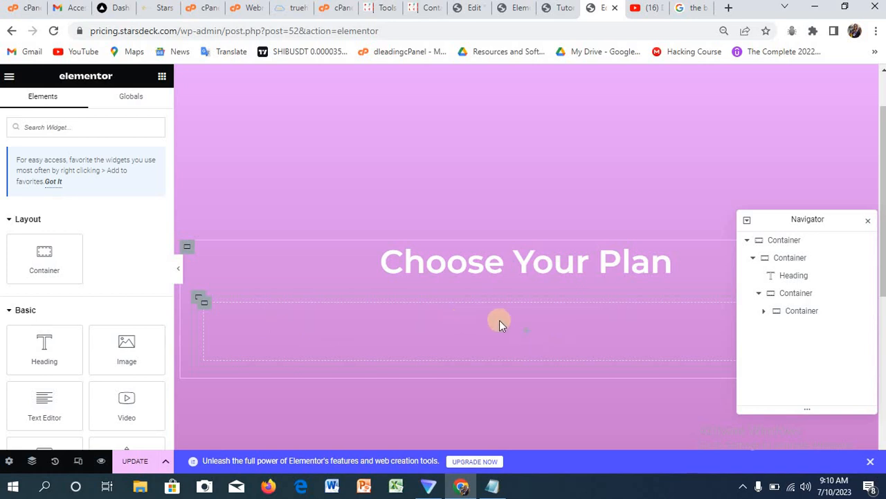
{"action": "right_click", "coordinate": [203, 303]}
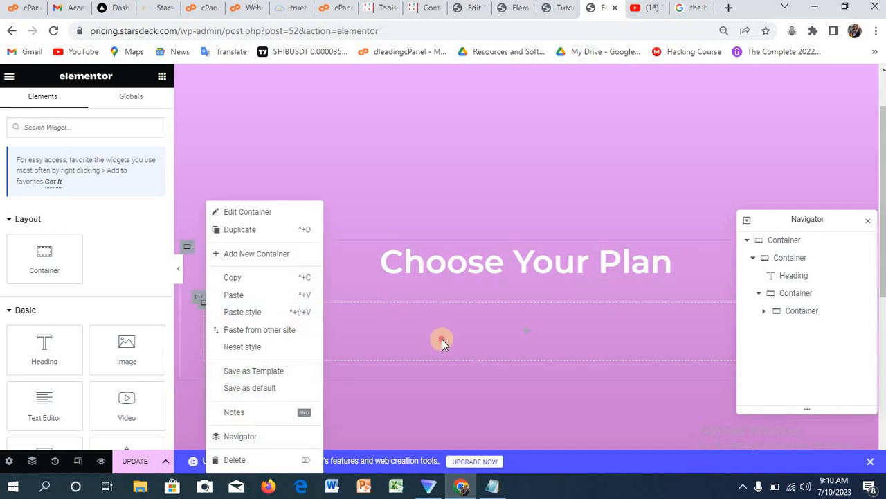
{"action": "left_click", "coordinate": [411, 340]}
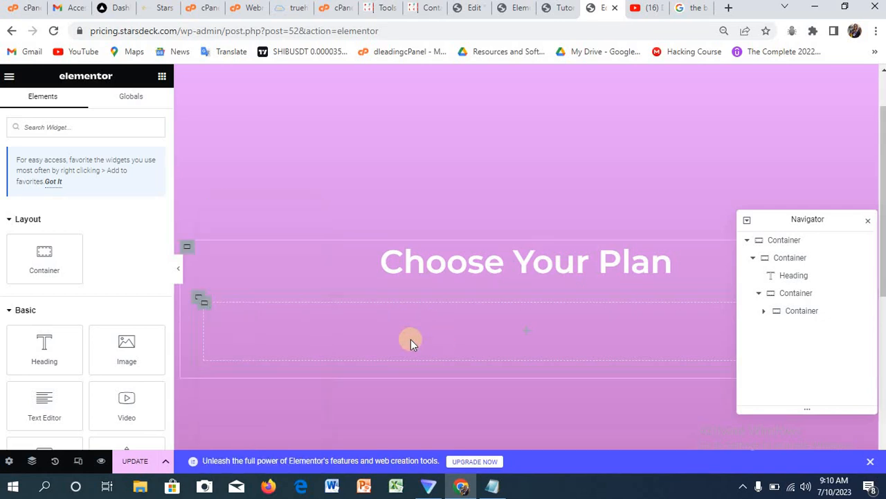
Step: Set the container below the heading to horizontal row direction and duplicate its inner container twice to make three columns
{"action": "left_click", "coordinate": [197, 297]}
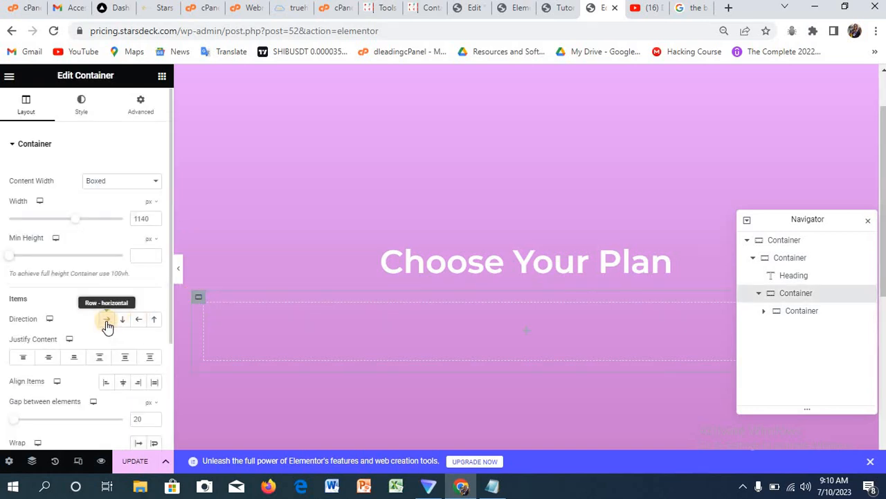
{"action": "left_click", "coordinate": [107, 320]}
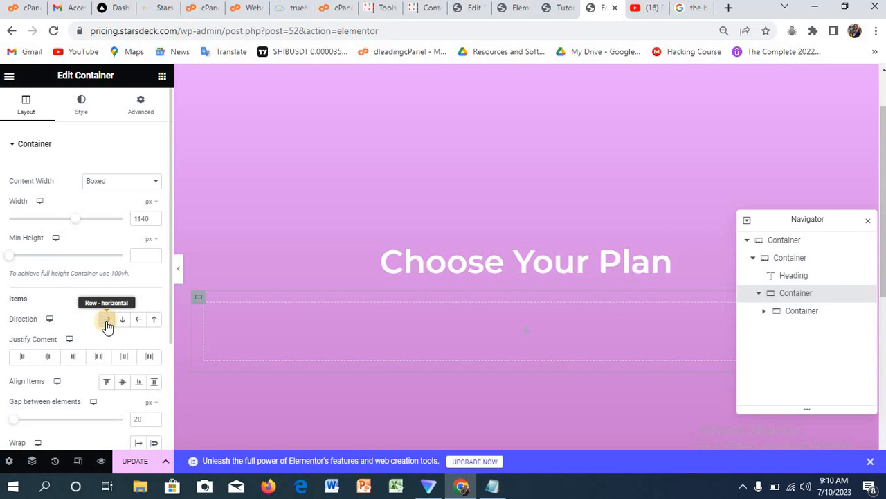
{"action": "right_click", "coordinate": [206, 305]}
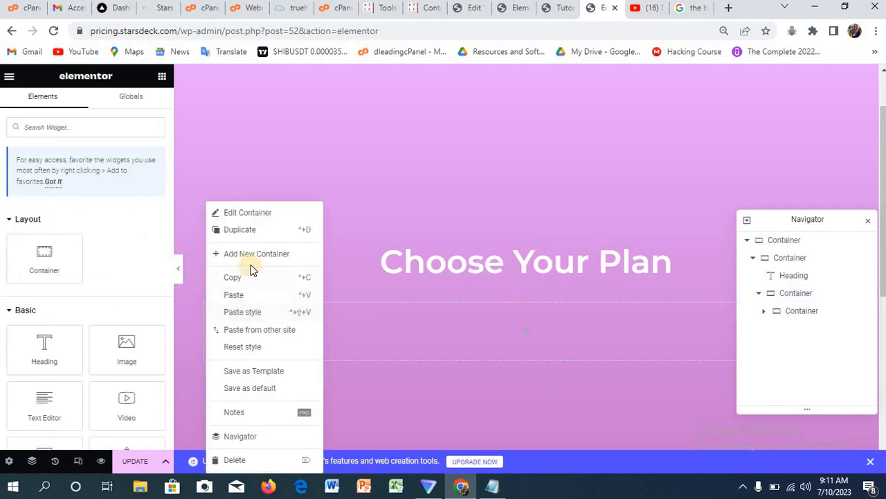
{"action": "left_click", "coordinate": [244, 230]}
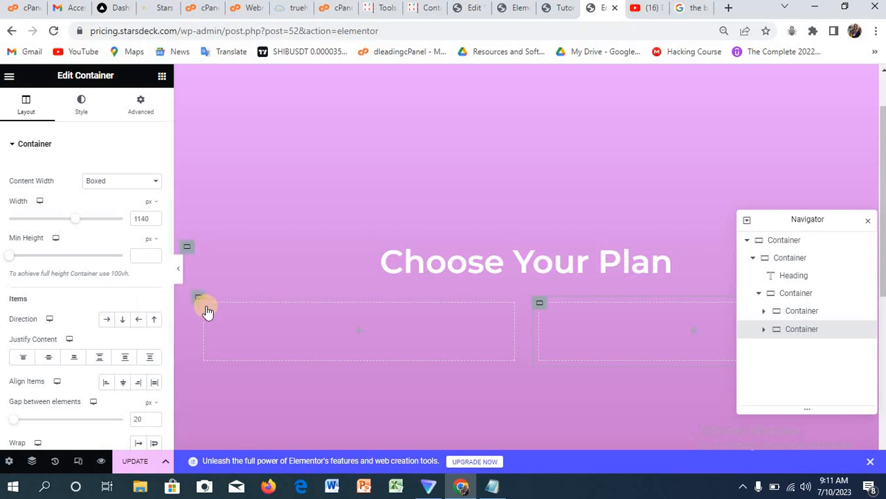
{"action": "right_click", "coordinate": [206, 306]}
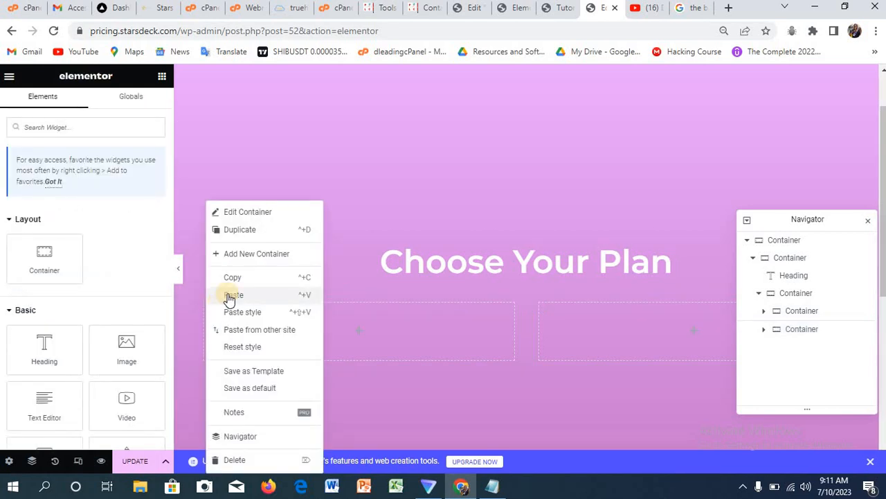
{"action": "left_click", "coordinate": [249, 232]}
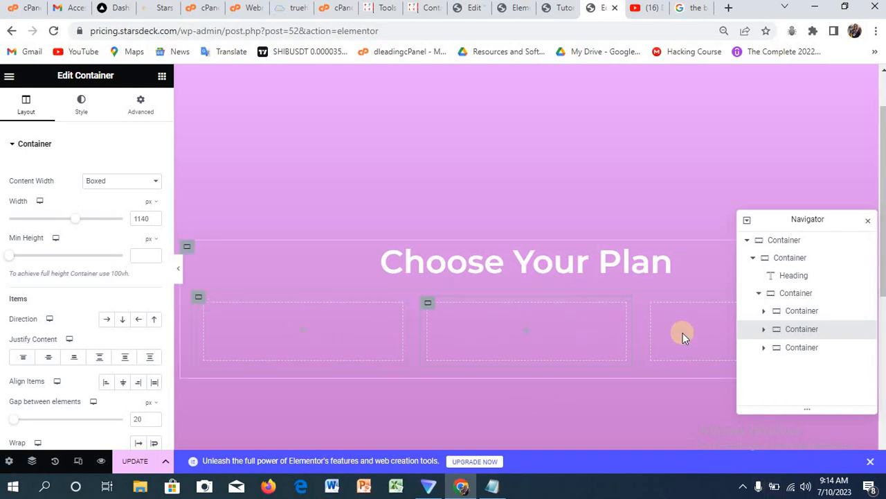
Step: Rename the three column containers in the Navigator to "Basic", "pro" and "ultimate"
{"action": "left_click", "coordinate": [813, 311]}
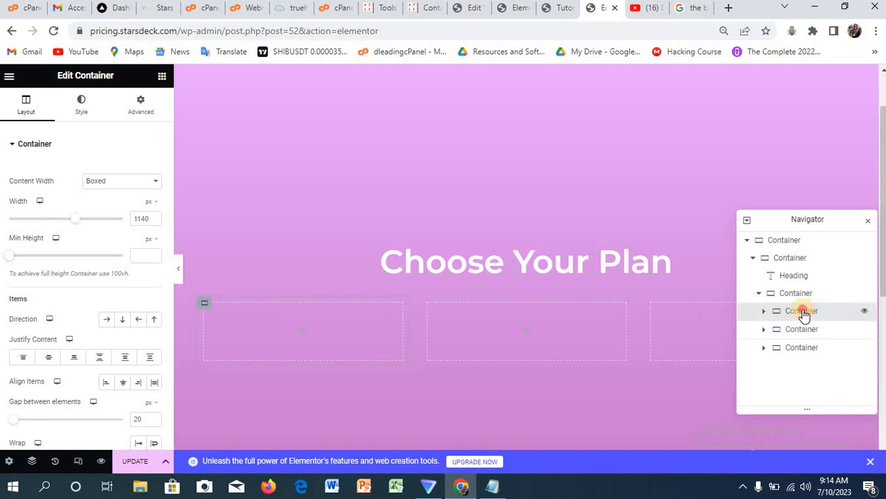
{"action": "double_click", "coordinate": [804, 314]}
{"action": "type", "text": "Basic"}
{"action": "double_click", "coordinate": [802, 329]}
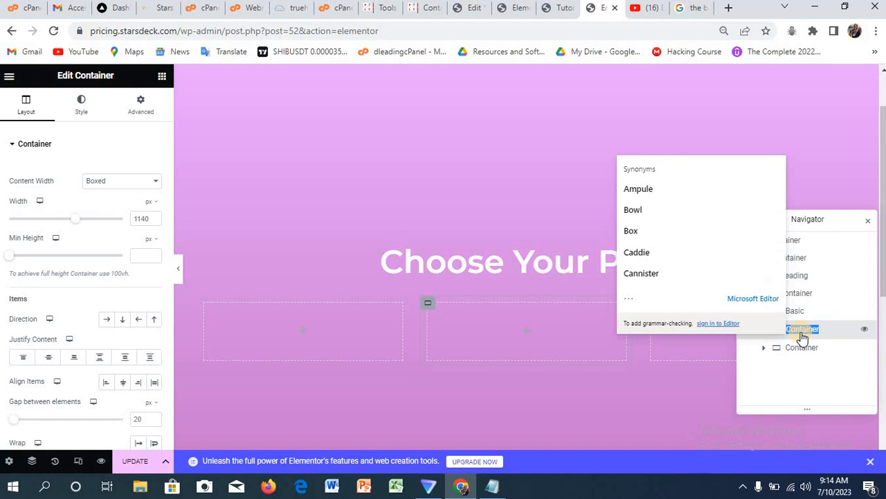
{"action": "type", "text": "pro"}
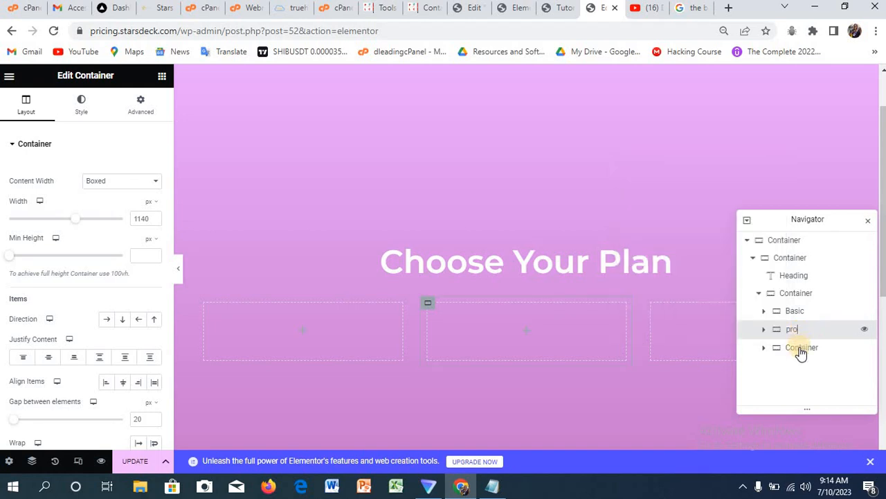
{"action": "double_click", "coordinate": [802, 350]}
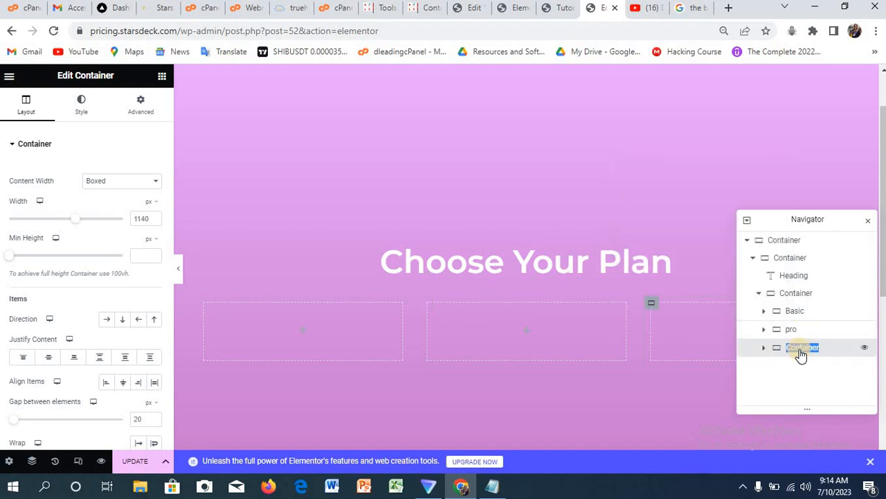
{"action": "type", "text": "ultimate"}
Step: Nest a new container inside the Basic column container
{"action": "left_click", "coordinate": [793, 313]}
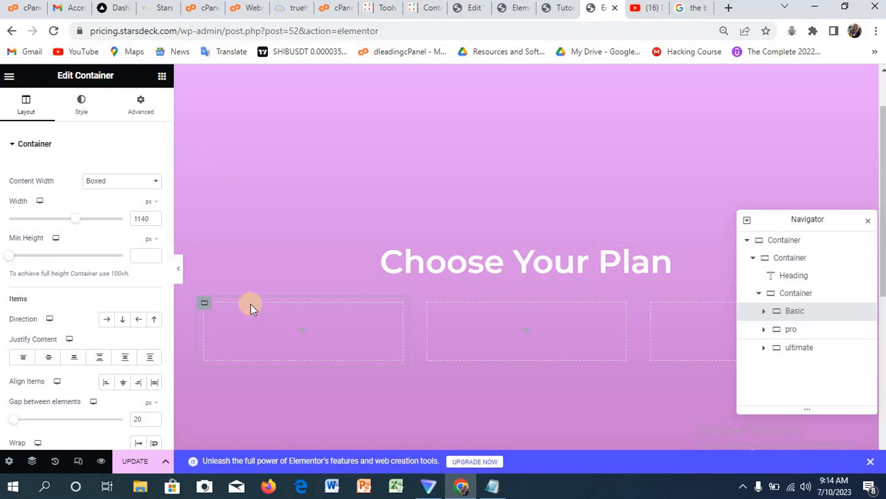
{"action": "left_click", "coordinate": [304, 334]}
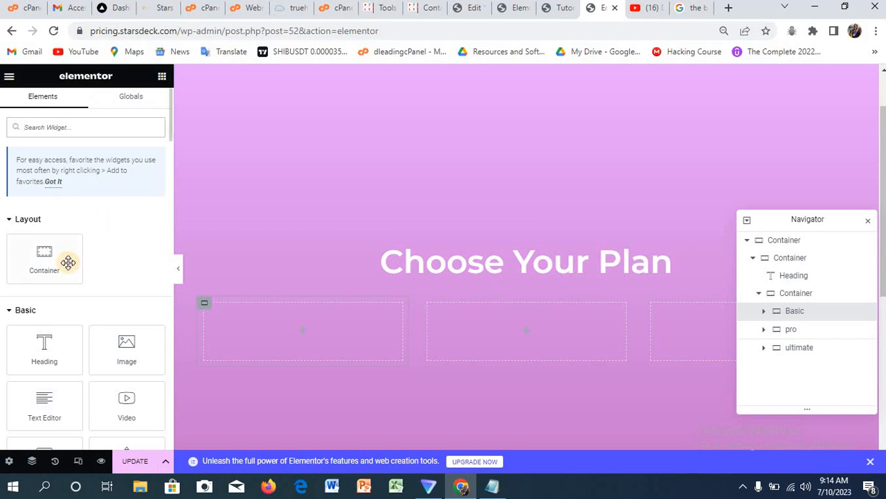
{"action": "left_click_drag", "start_coordinate": [70, 259], "coordinate": [310, 326]}
{"action": "left_click_drag", "start_coordinate": [69, 261], "coordinate": [308, 335]}
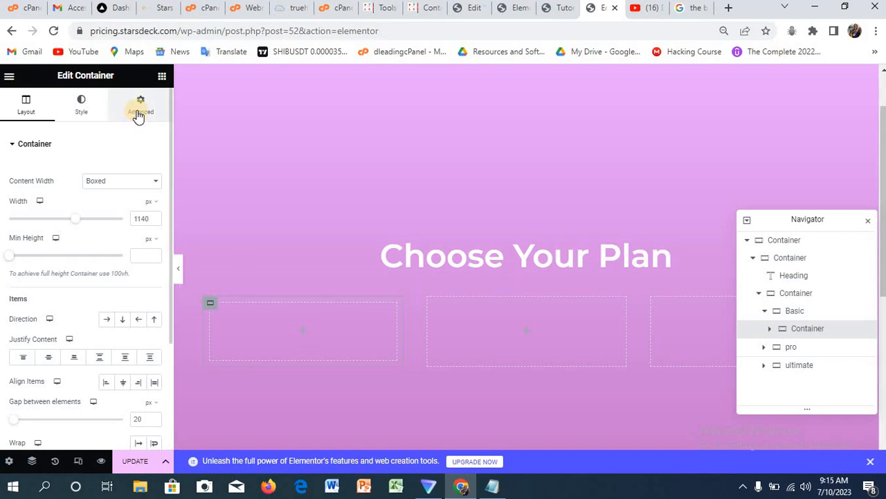
Step: Give the container nested in Basic a classic background in white, #FFFFFF
{"action": "left_click", "coordinate": [83, 104]}
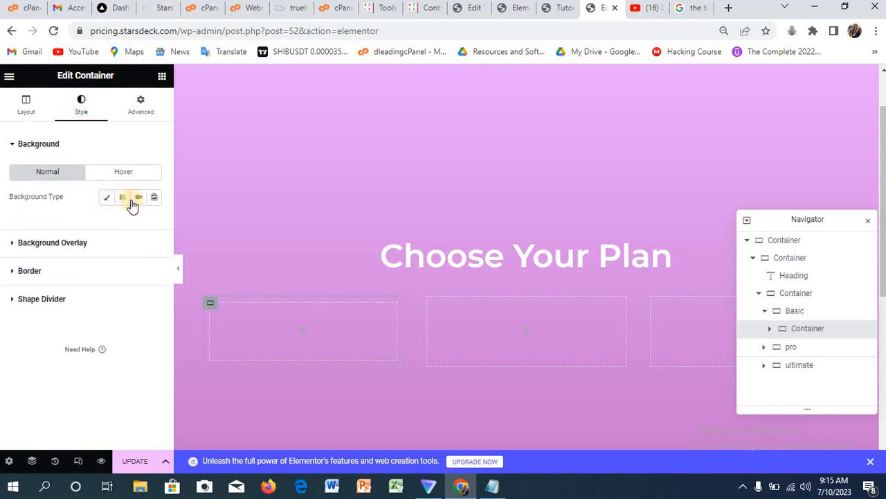
{"action": "left_click", "coordinate": [108, 198]}
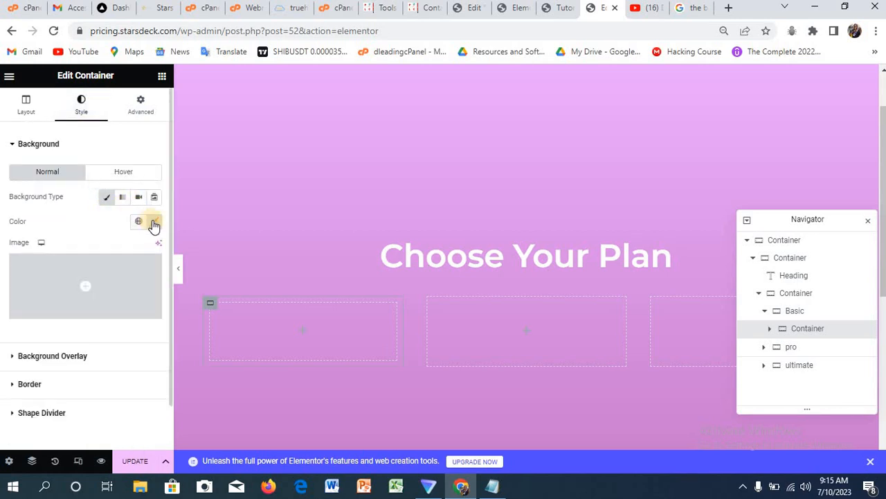
{"action": "left_click", "coordinate": [153, 222]}
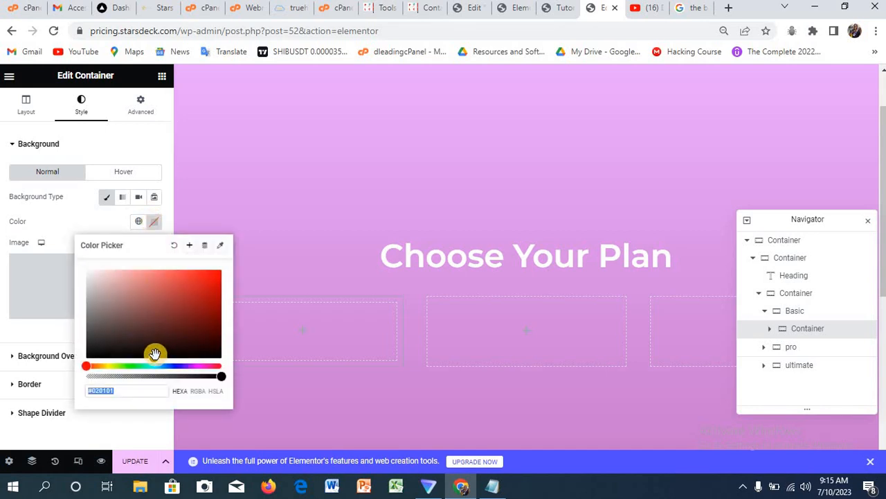
{"action": "left_click_drag", "start_coordinate": [154, 356], "coordinate": [69, 258]}
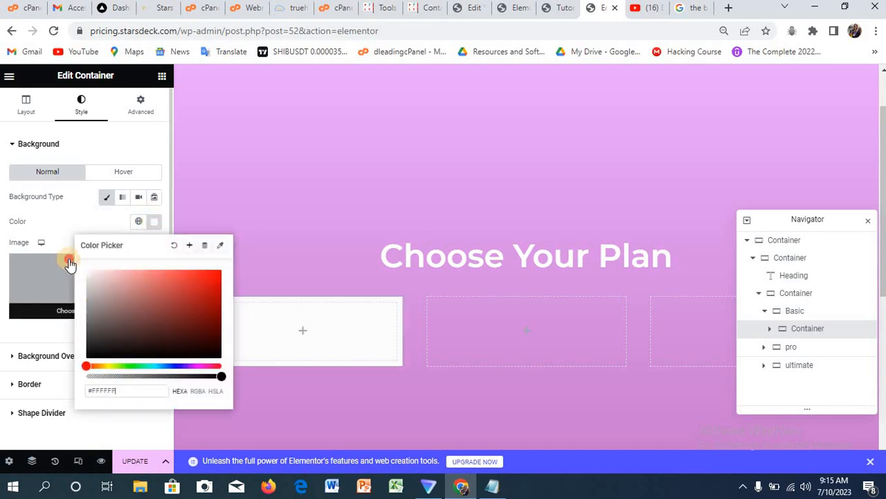
Step: Add a center-aligned heading reading "$18" to the white container, taking the Basic price from the reference page
{"action": "left_click", "coordinate": [302, 336]}
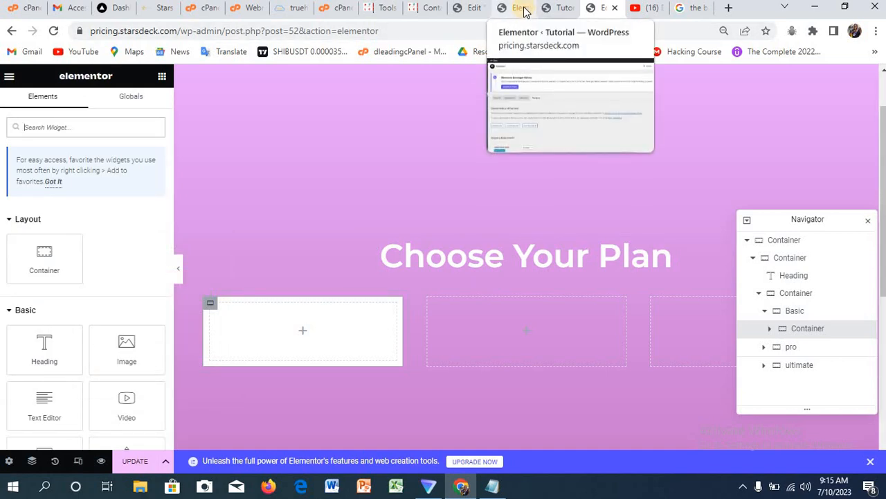
{"action": "left_click", "coordinate": [556, 8]}
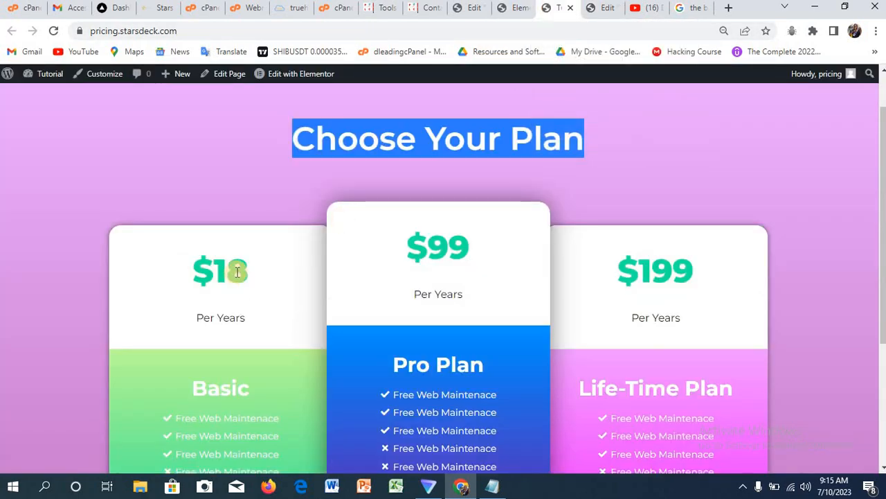
{"action": "left_click_drag", "start_coordinate": [238, 272], "coordinate": [199, 270]}
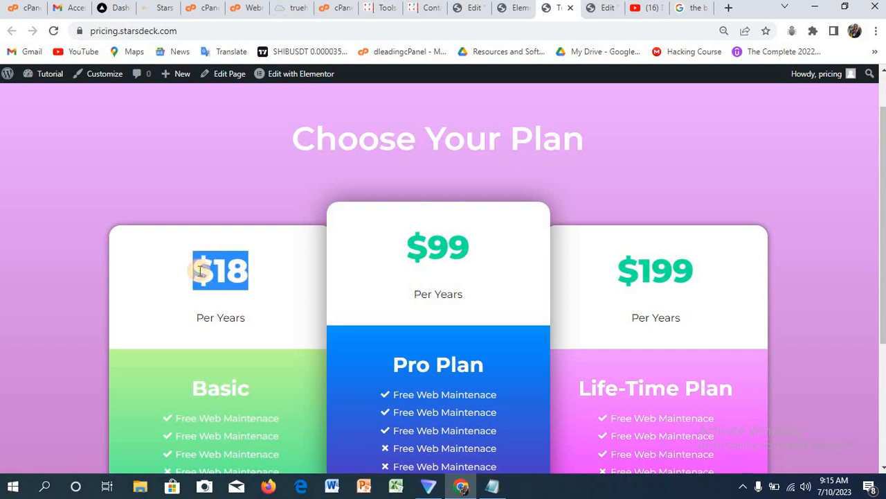
{"action": "left_click", "coordinate": [601, 15]}
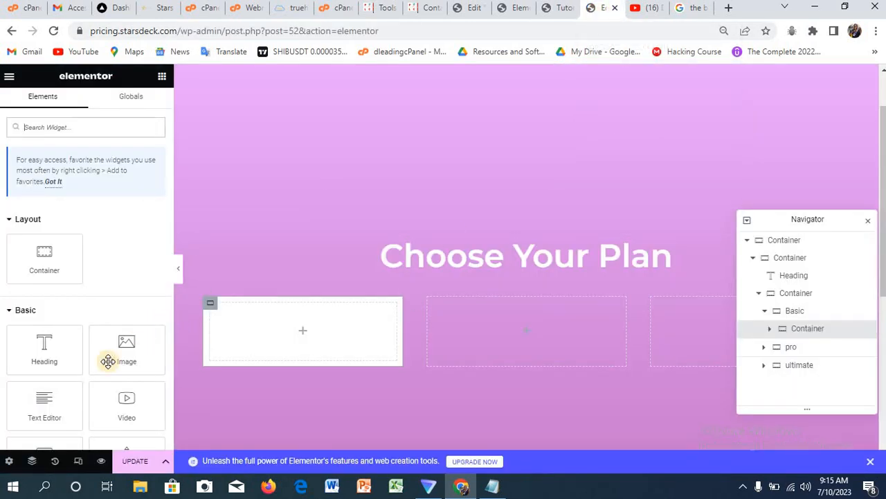
{"action": "left_click_drag", "start_coordinate": [44, 343], "coordinate": [282, 330]}
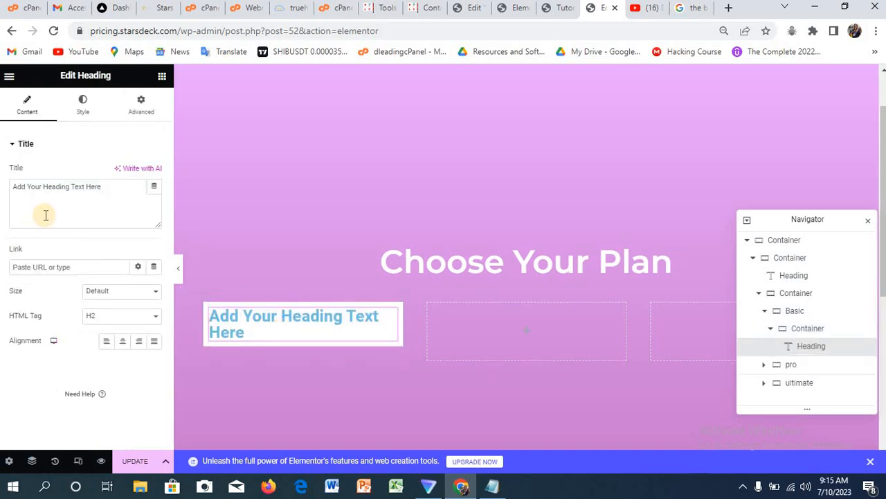
{"action": "left_click_drag", "start_coordinate": [118, 192], "coordinate": [4, 183]}
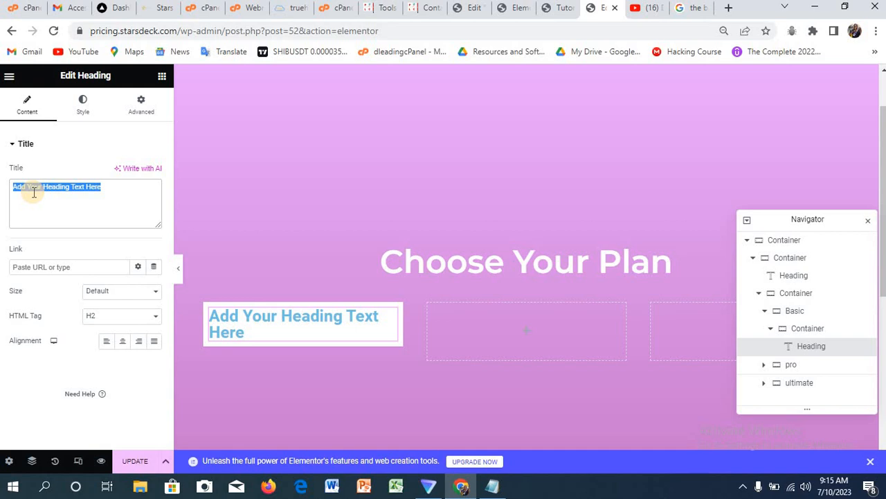
{"action": "type", "text": "$18"}
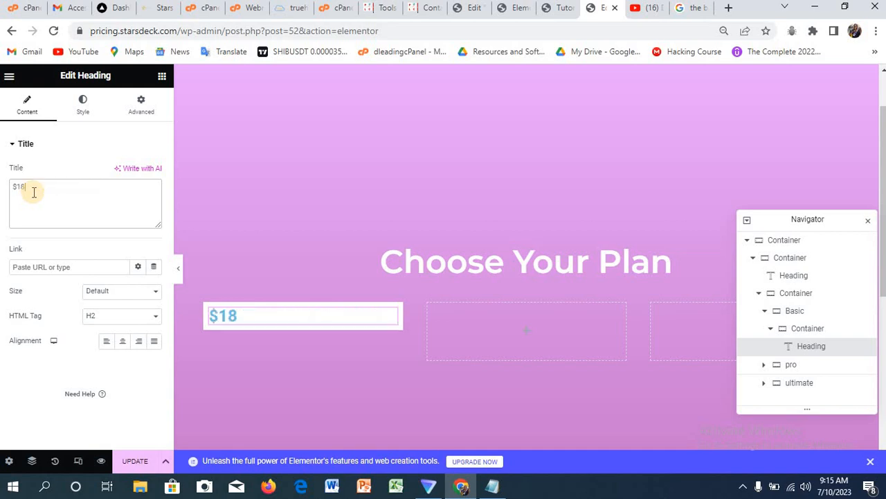
{"action": "left_click", "coordinate": [123, 343]}
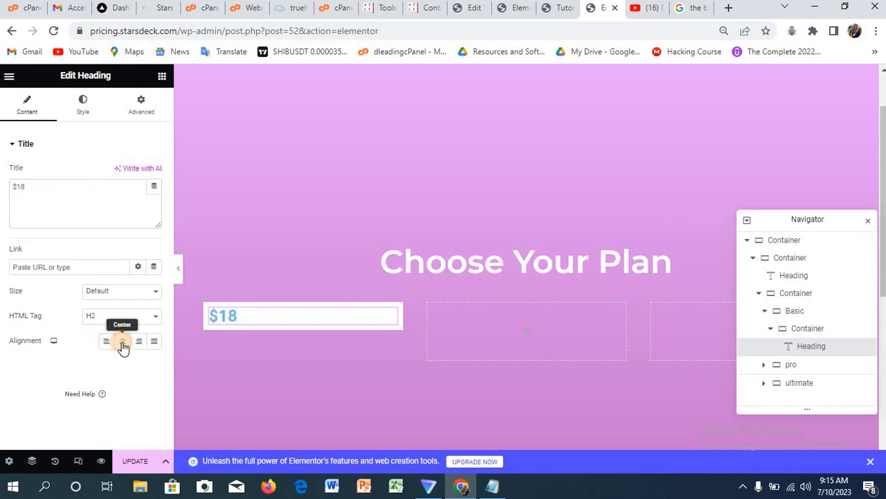
Step: Set the $18 heading's text color to #12EB99, copied from the first container's line in the Notepad notes
{"action": "left_click", "coordinate": [83, 109]}
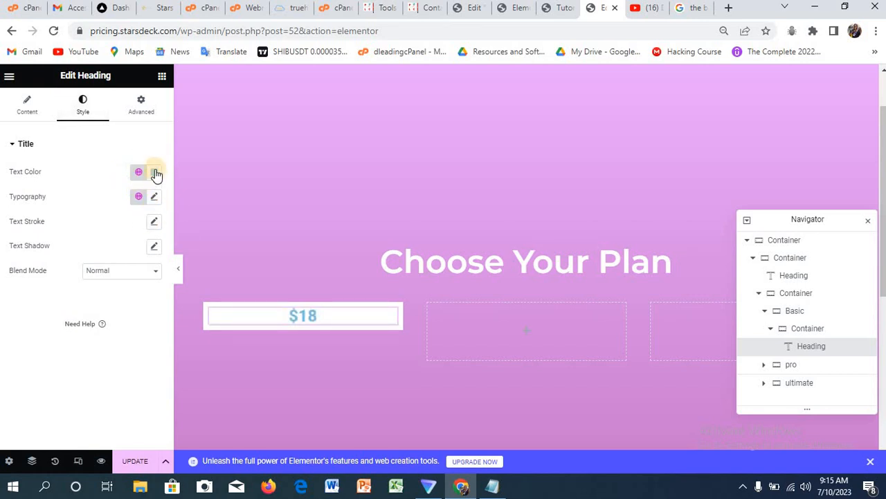
{"action": "left_click", "coordinate": [493, 489]}
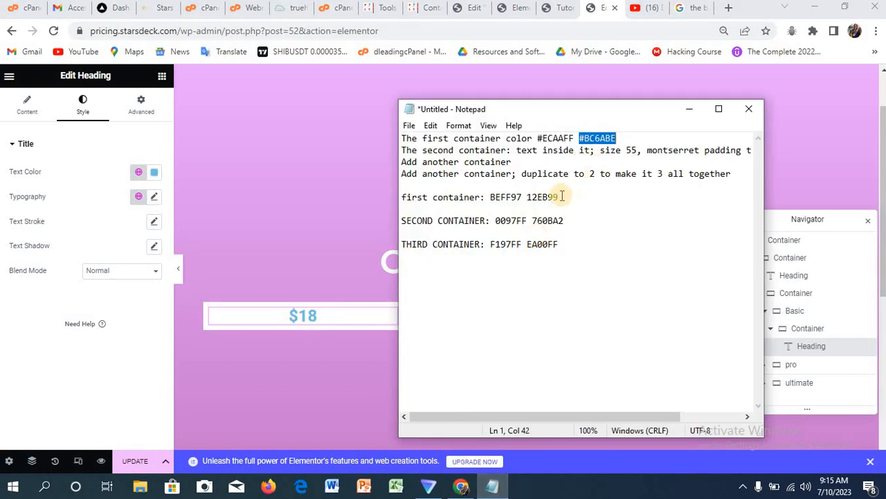
{"action": "left_click_drag", "start_coordinate": [562, 196], "coordinate": [530, 197]}
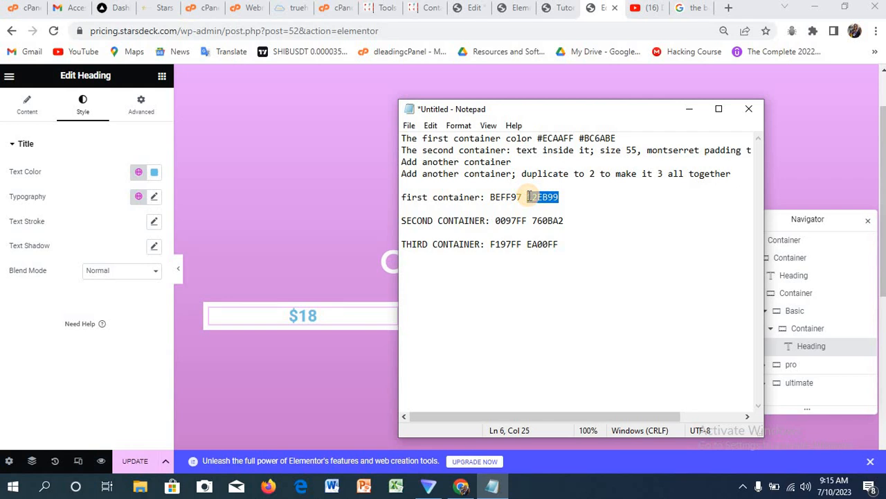
{"action": "left_click", "coordinate": [152, 182]}
{"action": "left_click", "coordinate": [152, 181]}
{"action": "triple_click", "coordinate": [113, 337]}
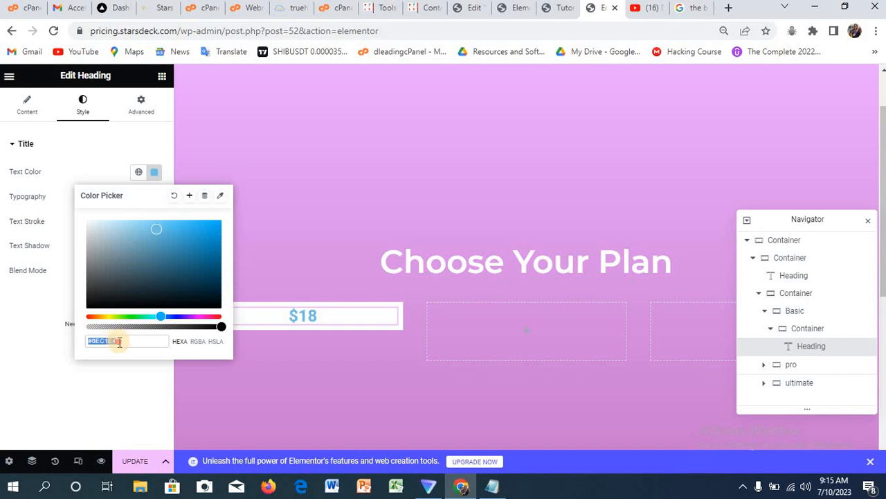
{"action": "left_click_drag", "start_coordinate": [119, 342], "coordinate": [88, 339]}
{"action": "left_click", "coordinate": [111, 342]}
{"action": "type", "text": "#12EB99"}
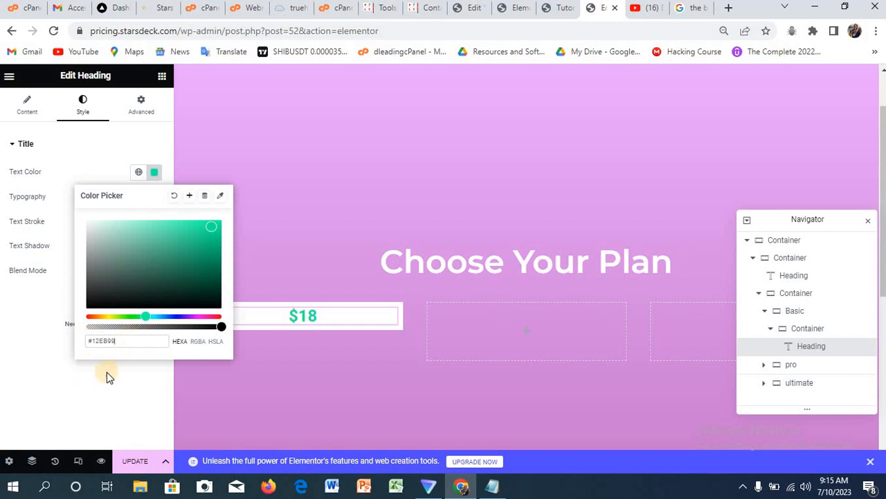
{"action": "left_click", "coordinate": [101, 388]}
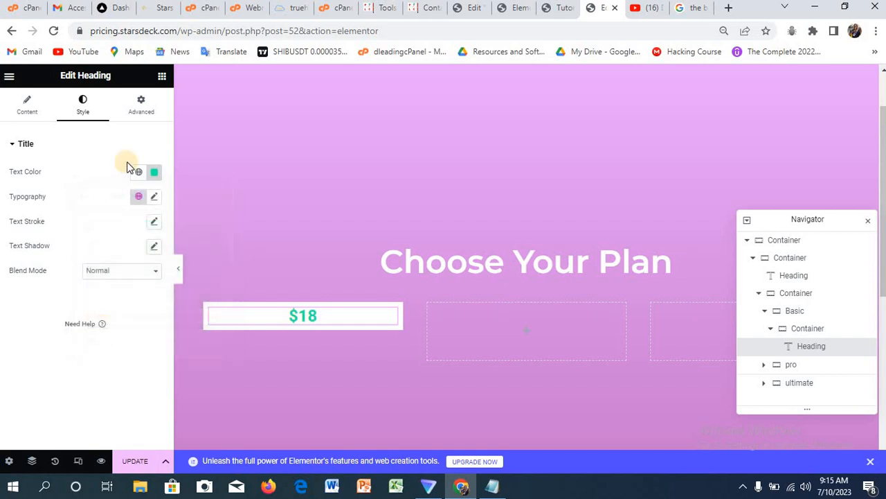
Step: Set the $18 heading's typography to Montserrat, size 55 px, weight 800 (Extra Bold)
{"action": "left_click", "coordinate": [154, 198]}
{"action": "left_click", "coordinate": [121, 255]}
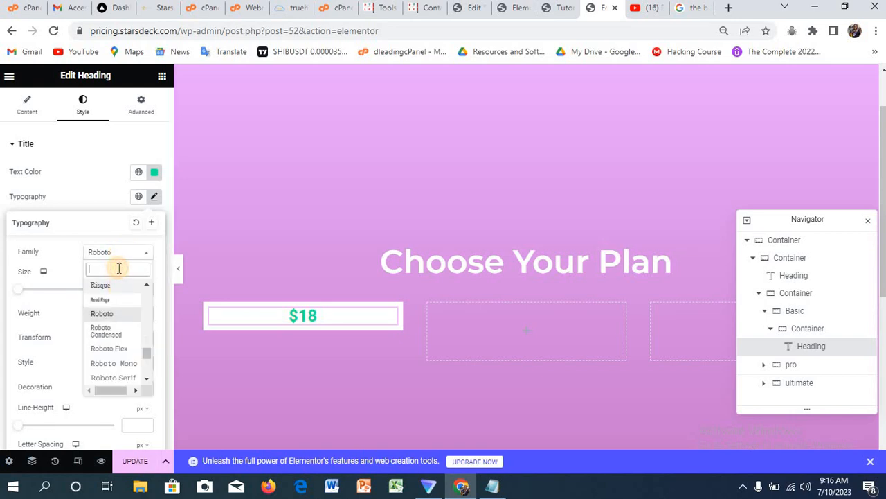
{"action": "type", "text": "serr"}
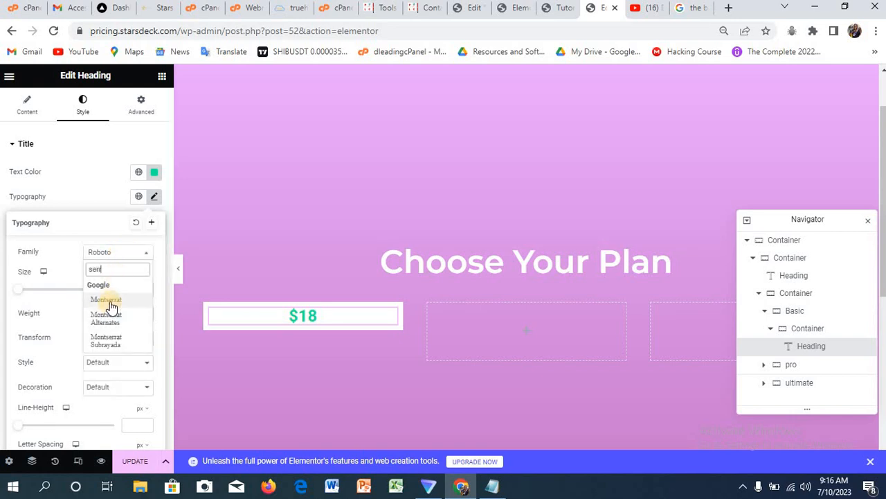
{"action": "left_click", "coordinate": [111, 304]}
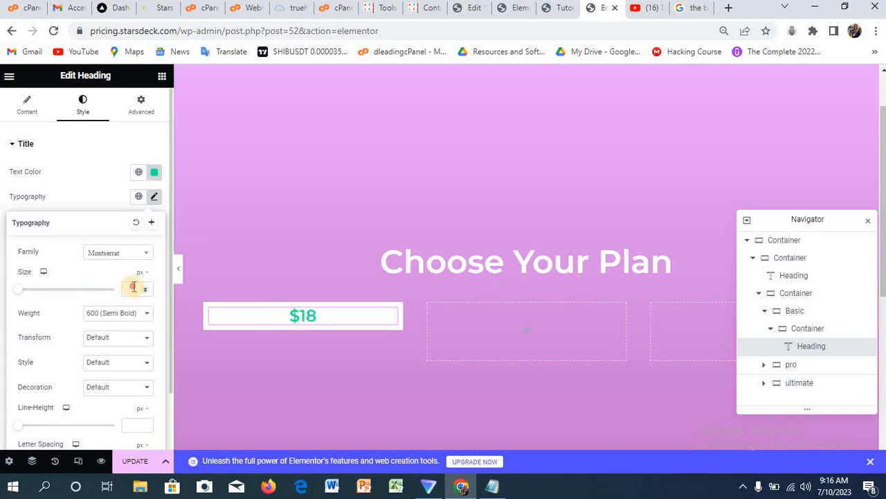
{"action": "type", "text": "55"}
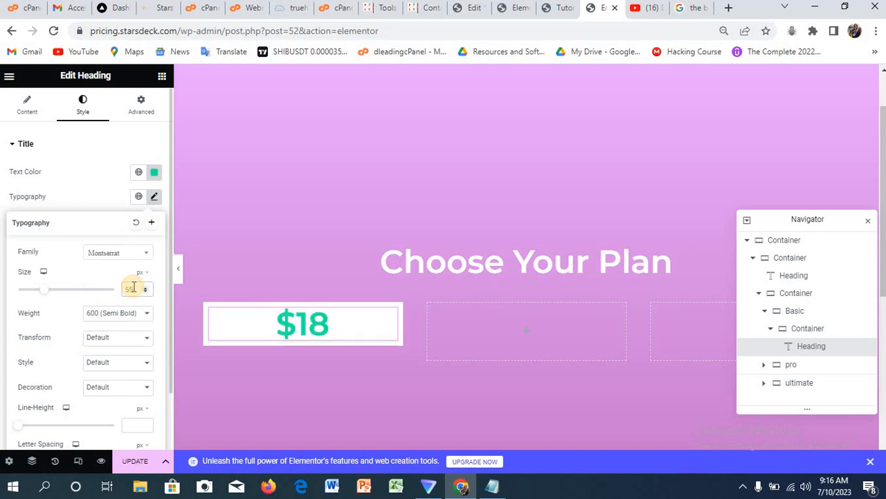
{"action": "left_click", "coordinate": [135, 313]}
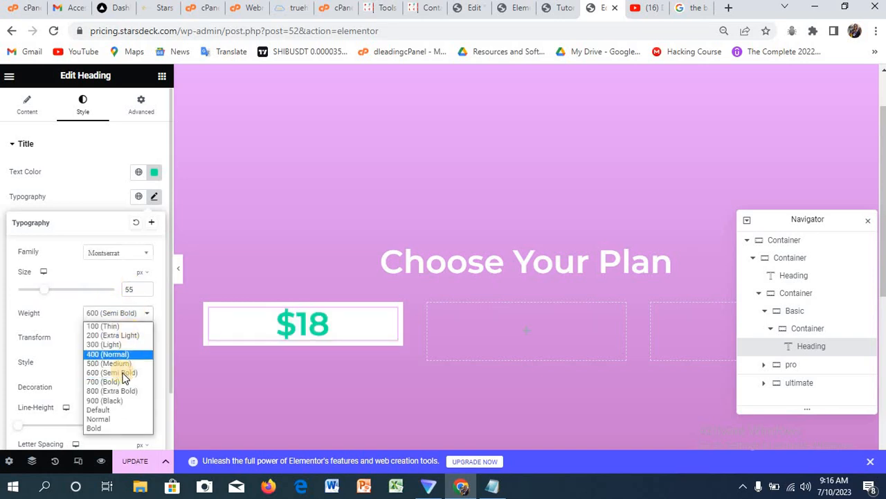
{"action": "left_click", "coordinate": [123, 391]}
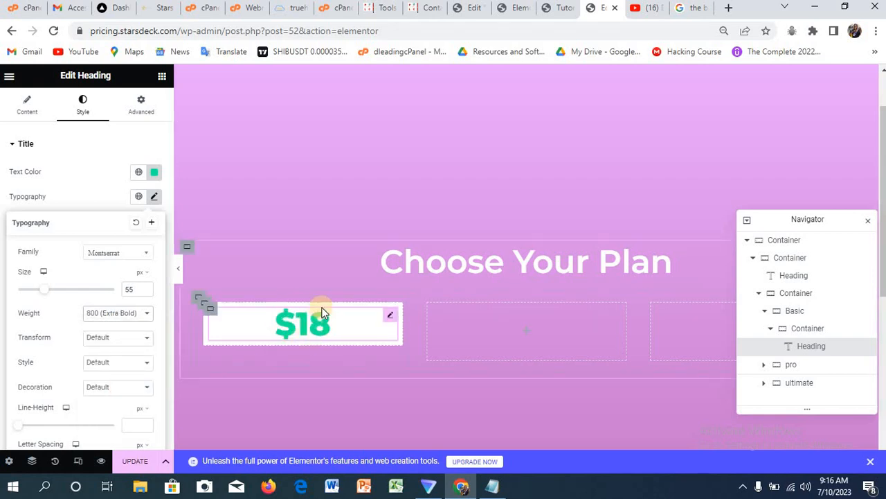
Step: Add a Text Editor below the $18 heading and copy the "Per Years" text from the Basic plan on the reference page
{"action": "left_click", "coordinate": [162, 78]}
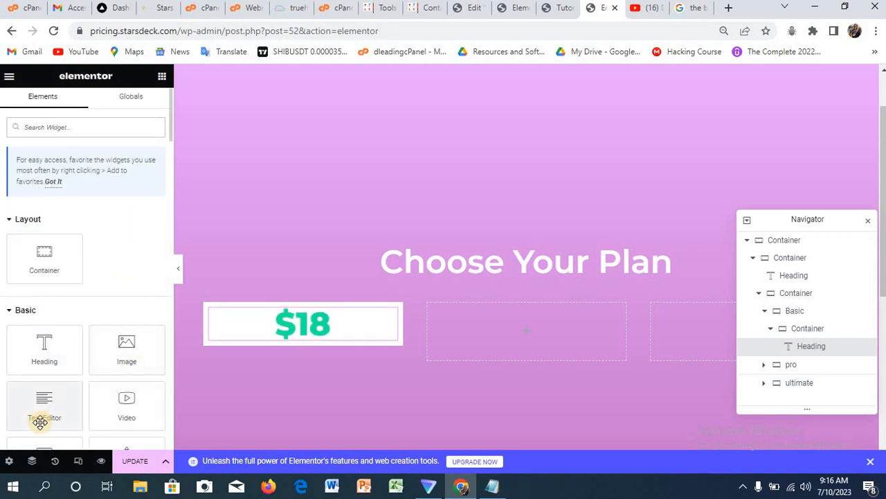
{"action": "left_click_drag", "start_coordinate": [90, 410], "coordinate": [294, 342]}
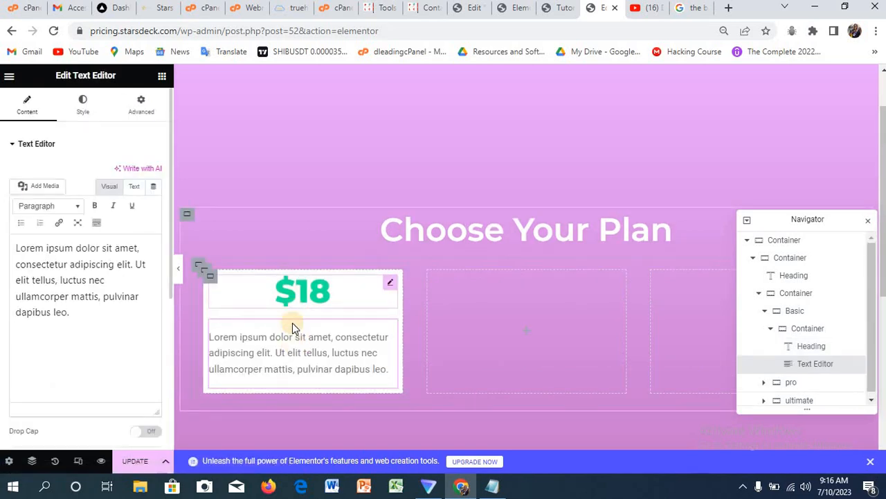
{"action": "left_click", "coordinate": [561, 8]}
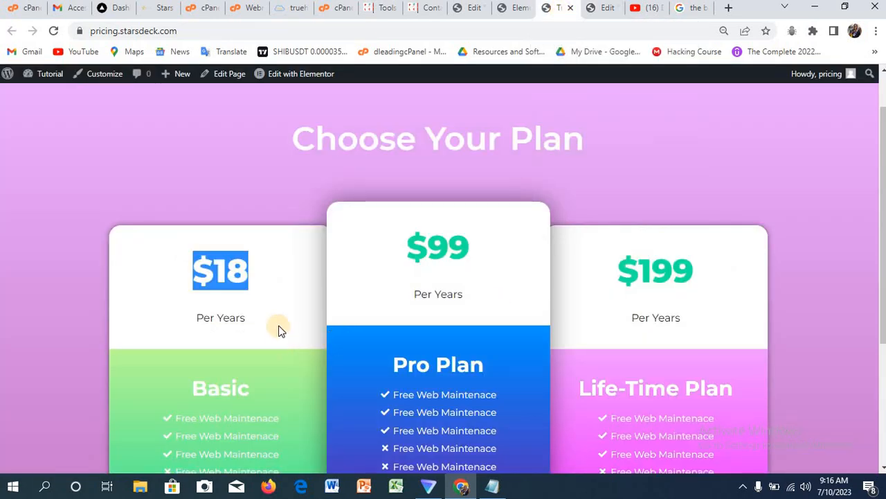
{"action": "left_click_drag", "start_coordinate": [248, 318], "coordinate": [197, 317]}
{"action": "key", "text": "ctrl+c"}
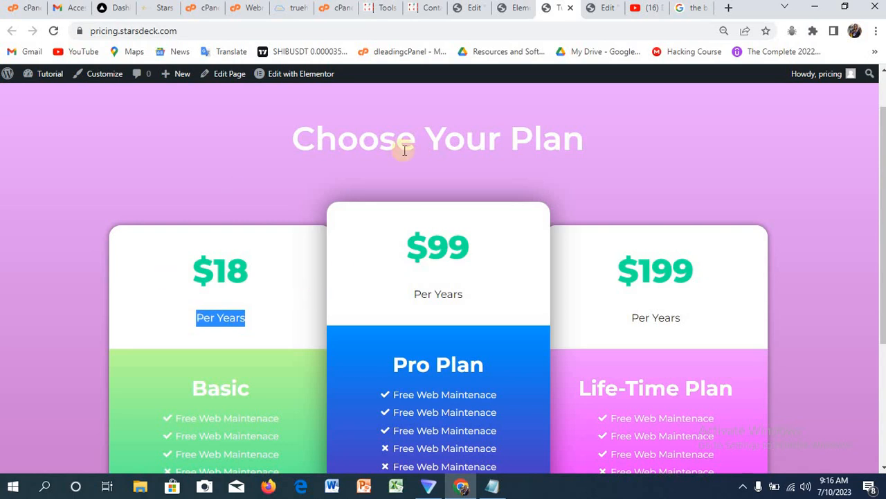
{"action": "left_click", "coordinate": [606, 10]}
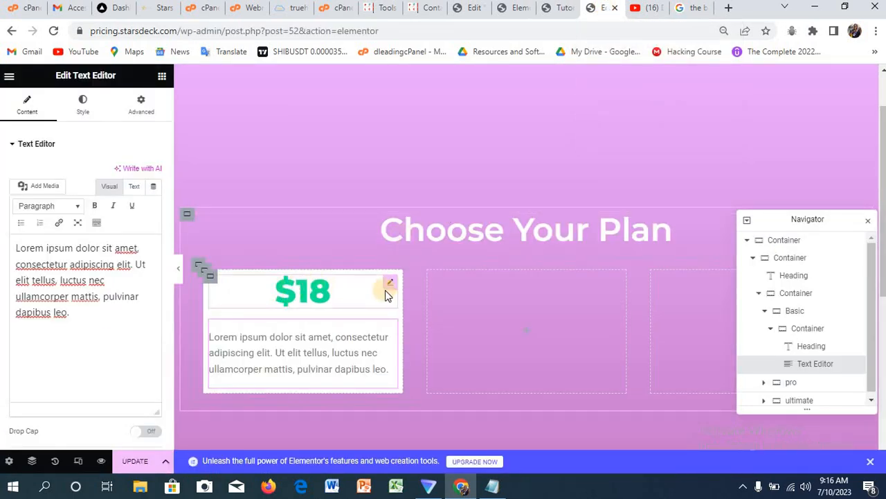
Step: Unlink the padding values of the white container holding the $18 heading and set its top padding to 50 px
{"action": "left_click", "coordinate": [392, 286]}
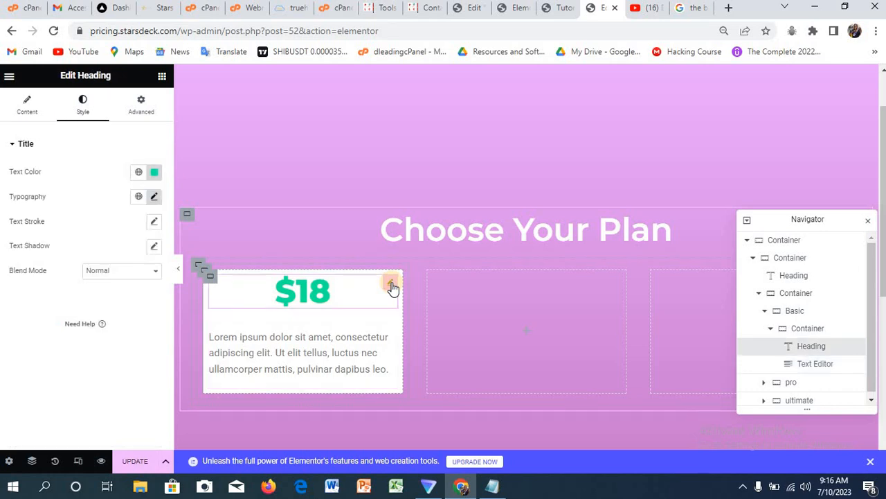
{"action": "left_click", "coordinate": [140, 107]}
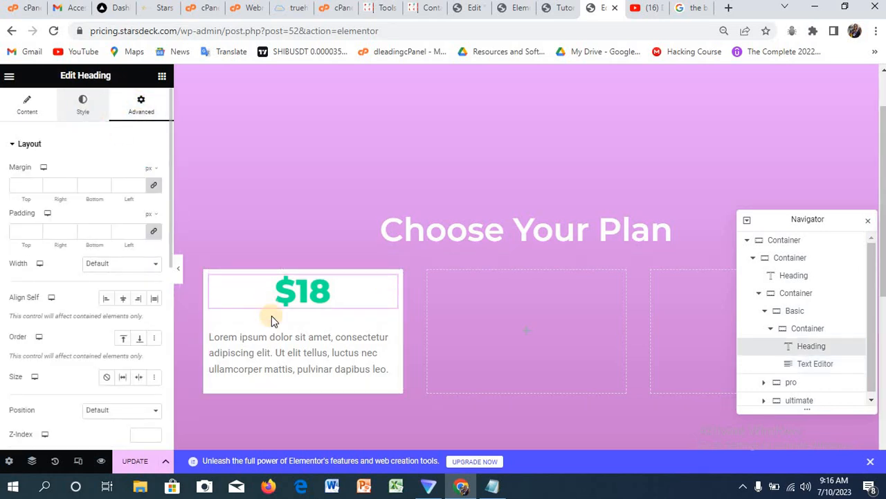
{"action": "left_click", "coordinate": [201, 268]}
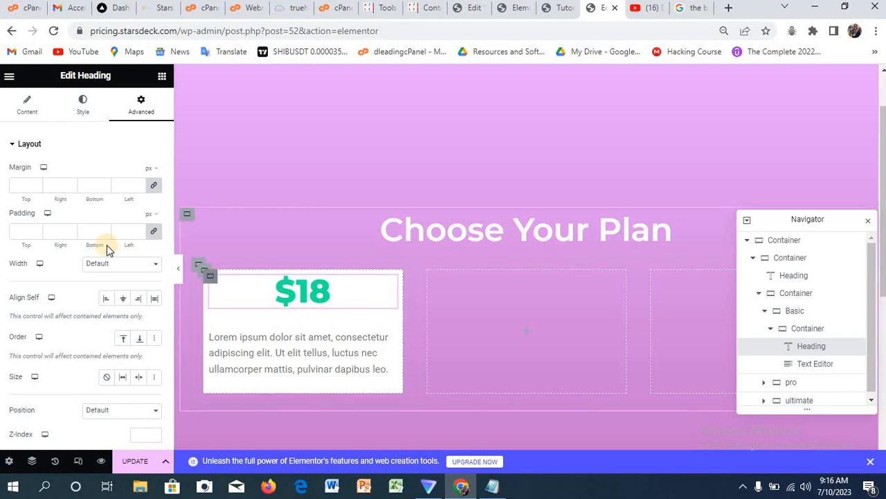
{"action": "left_click", "coordinate": [142, 113]}
{"action": "left_click", "coordinate": [155, 229]}
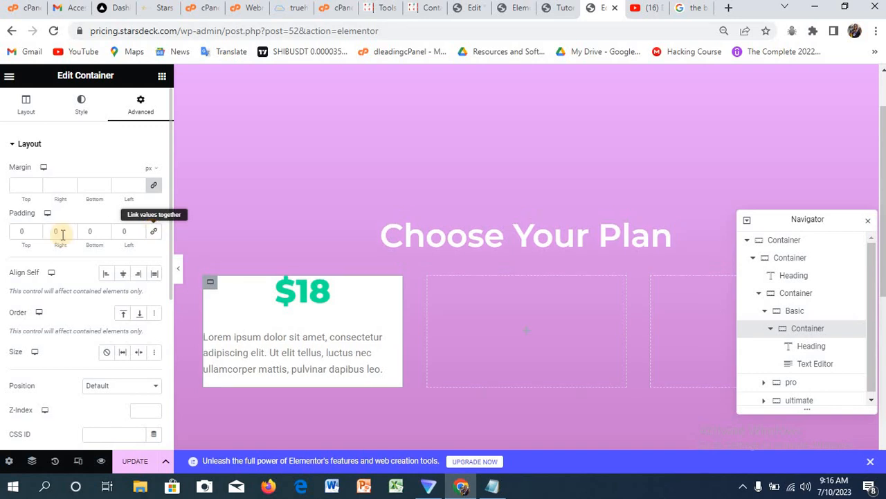
{"action": "left_click", "coordinate": [22, 229]}
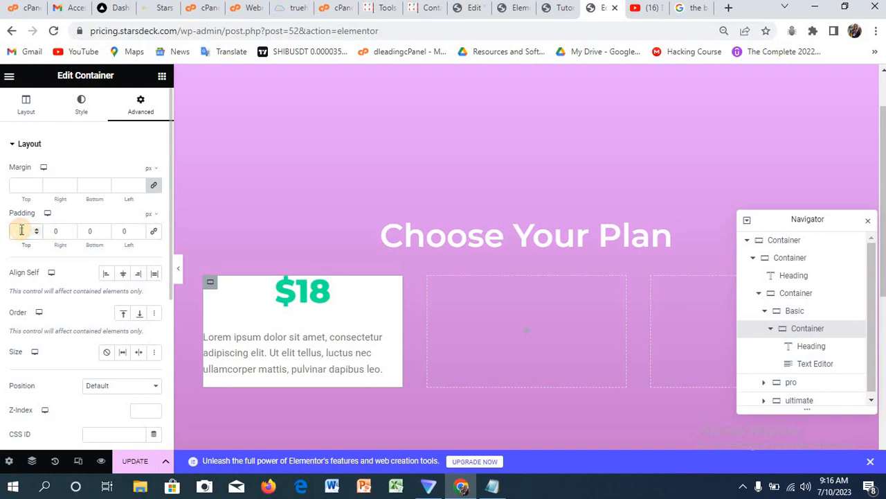
{"action": "type", "text": "20"}
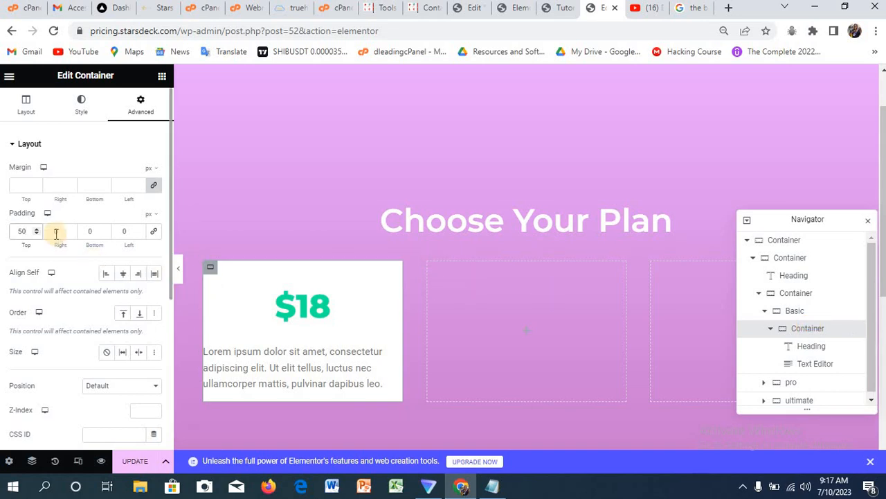
Step: Replace the Text Editor's placeholder paragraph with the copied text "Per Years" and center-align it
{"action": "left_click", "coordinate": [292, 368]}
{"action": "left_click_drag", "start_coordinate": [71, 312], "coordinate": [61, 312]}
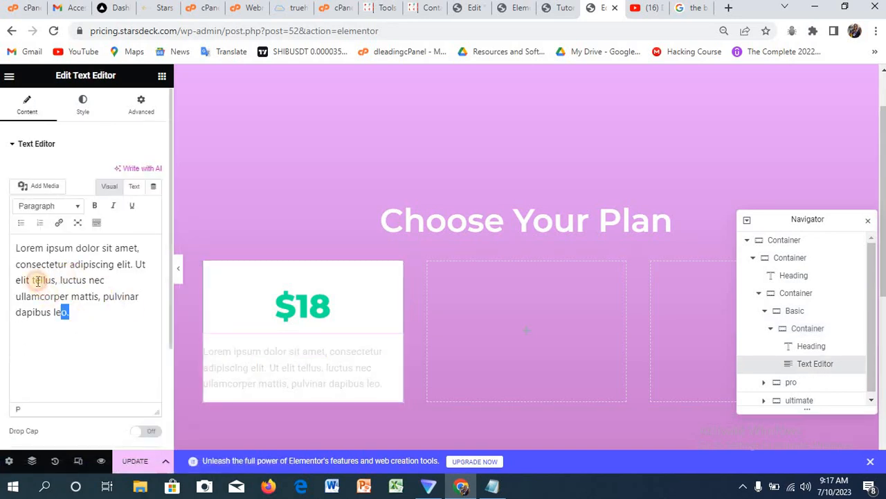
{"action": "left_click_drag", "start_coordinate": [37, 280], "coordinate": [20, 252]}
{"action": "key", "text": "BackSpace"}
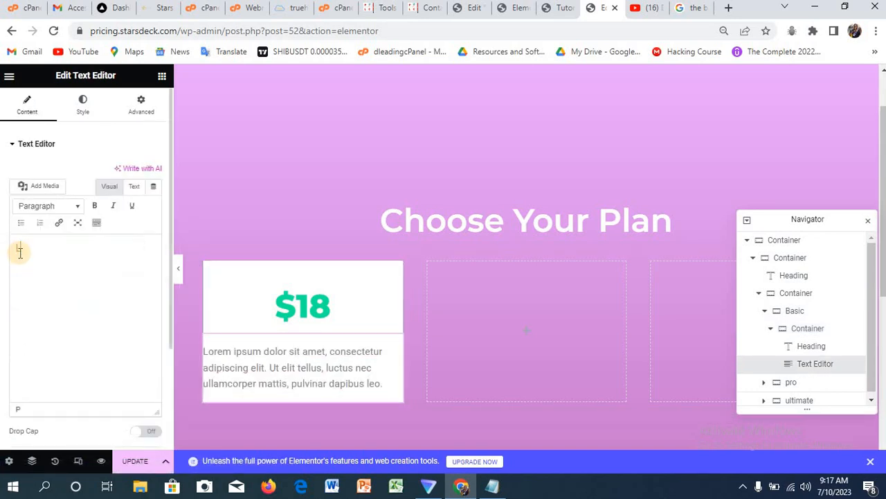
{"action": "key", "text": "ctrl+v"}
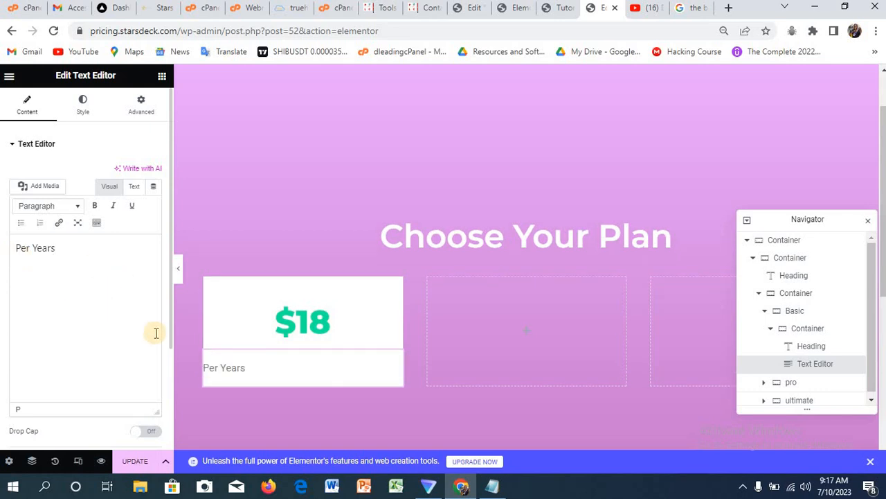
{"action": "left_click", "coordinate": [82, 111]}
{"action": "left_click", "coordinate": [122, 173]}
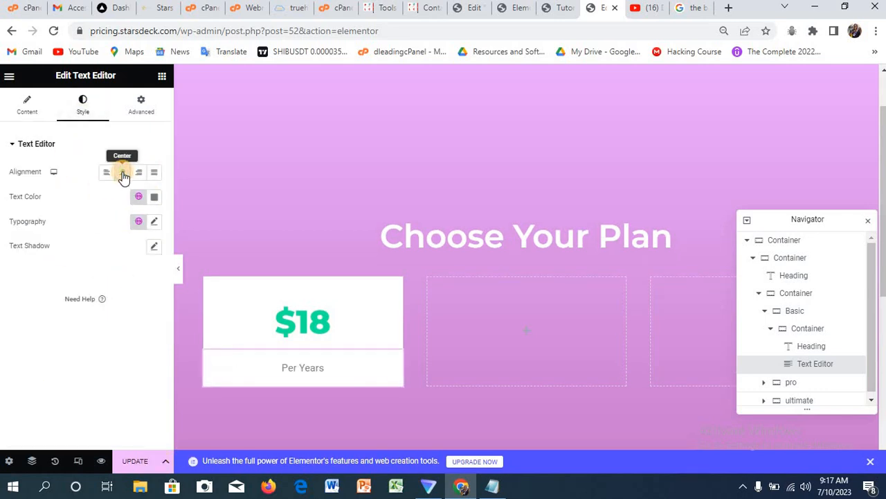
Step: Set the Per Years text's typography to Montserrat, size 18 px, weight 400 (Normal)
{"action": "left_click", "coordinate": [154, 223]}
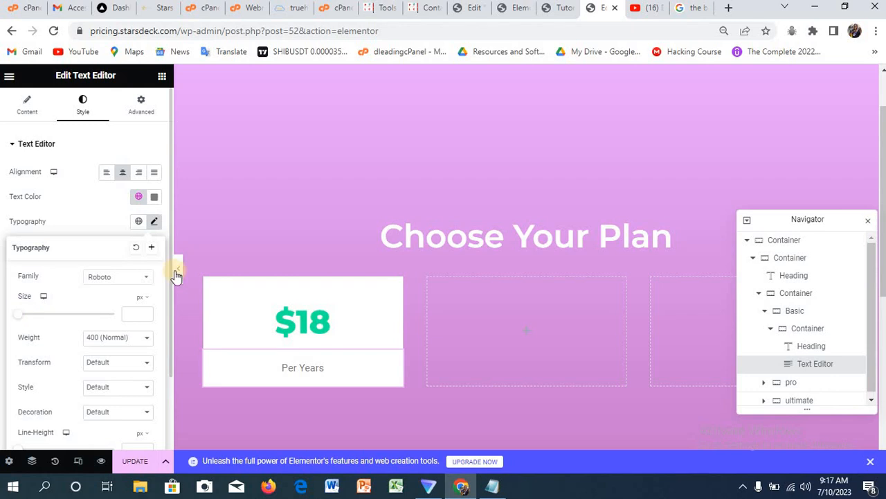
{"action": "left_click", "coordinate": [124, 284]}
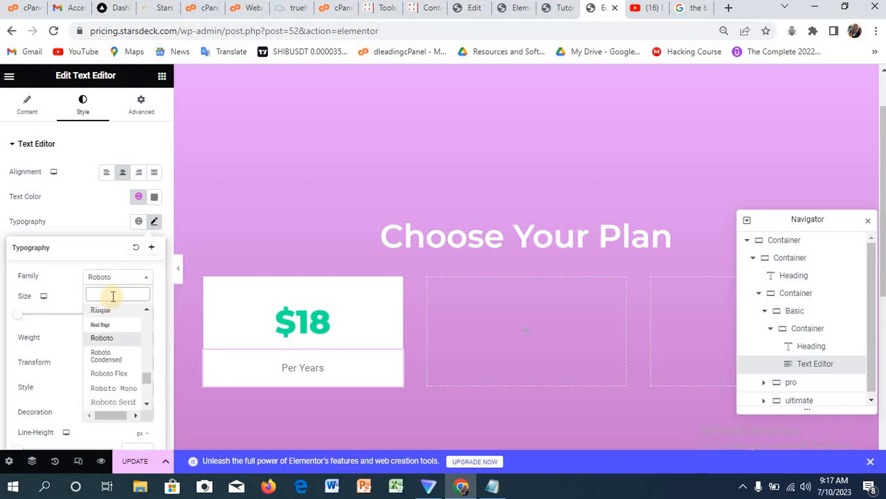
{"action": "type", "text": "seri"}
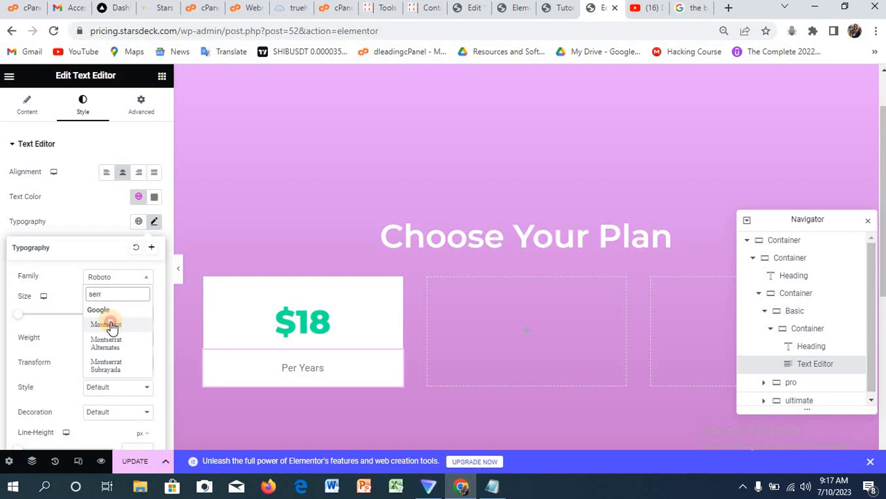
{"action": "left_click", "coordinate": [109, 324]}
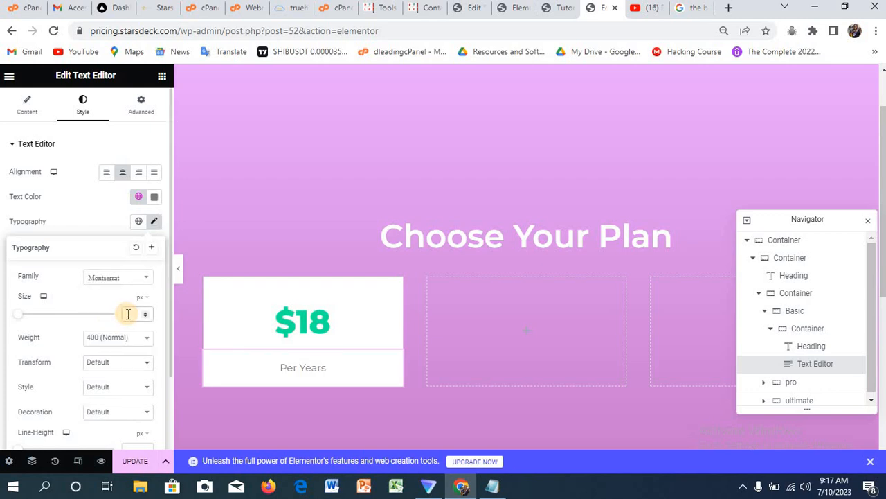
{"action": "left_click", "coordinate": [129, 314]}
{"action": "type", "text": "18"}
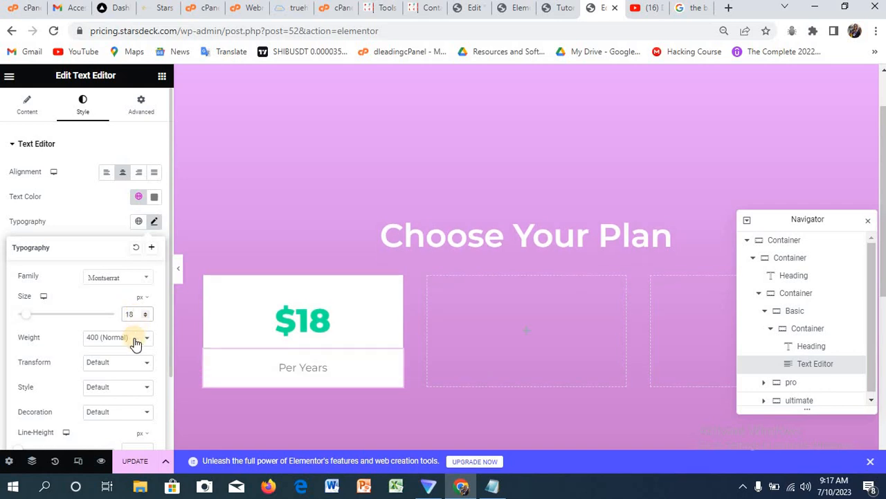
{"action": "left_click", "coordinate": [135, 340]}
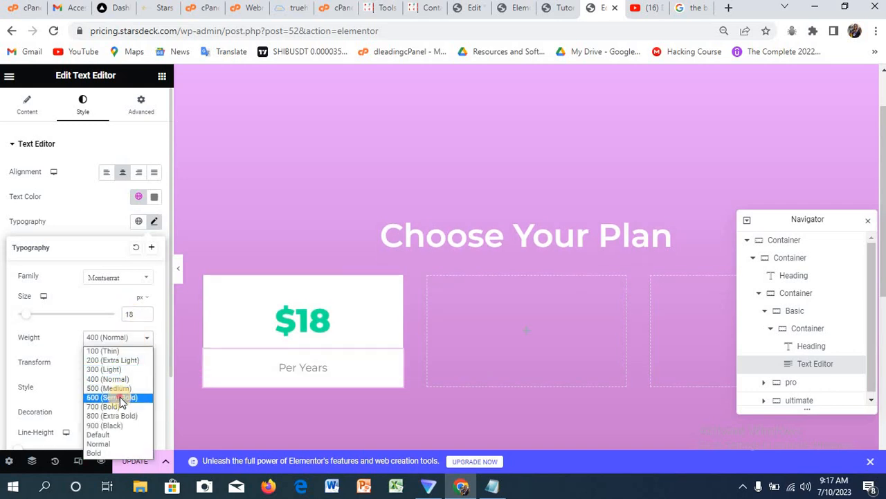
{"action": "left_click", "coordinate": [120, 396]}
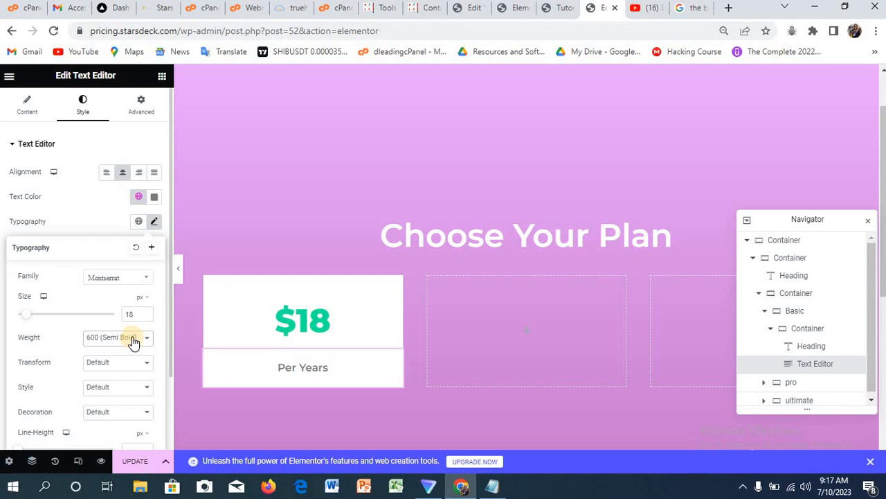
{"action": "left_click", "coordinate": [134, 339]}
{"action": "left_click", "coordinate": [126, 378]}
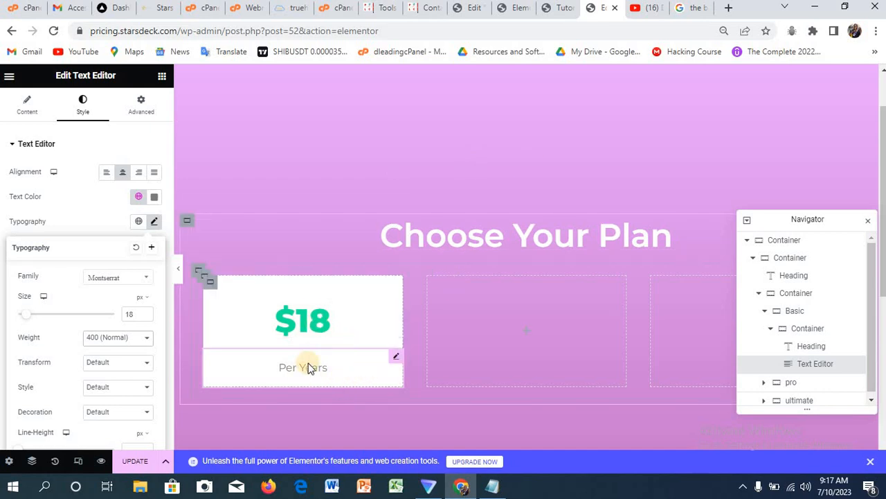
Step: Add a nested container below the Per Years text, following the Basic card on the reference page
{"action": "left_click", "coordinate": [565, 8]}
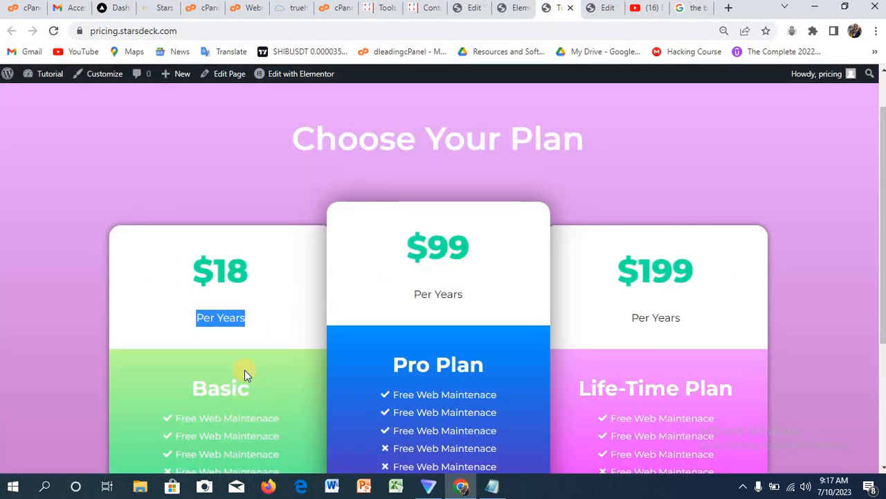
{"action": "left_click", "coordinate": [600, 8]}
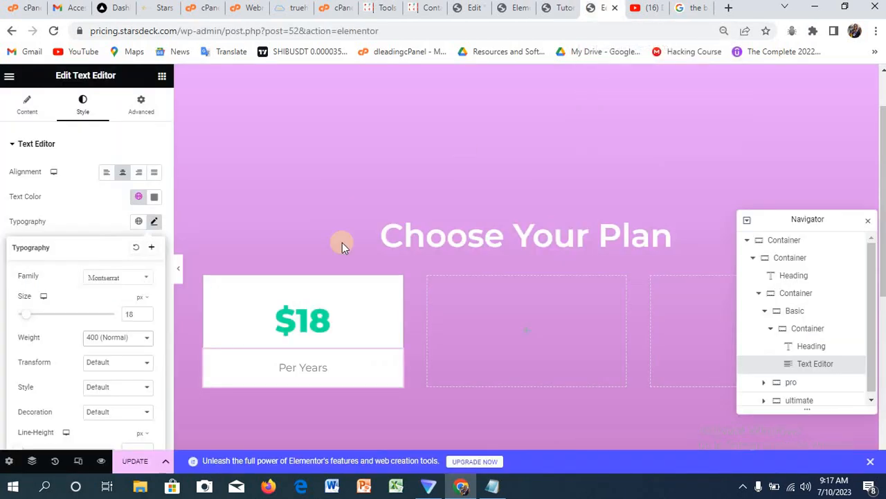
{"action": "left_click", "coordinate": [161, 77]}
{"action": "left_click_drag", "start_coordinate": [36, 255], "coordinate": [302, 370]}
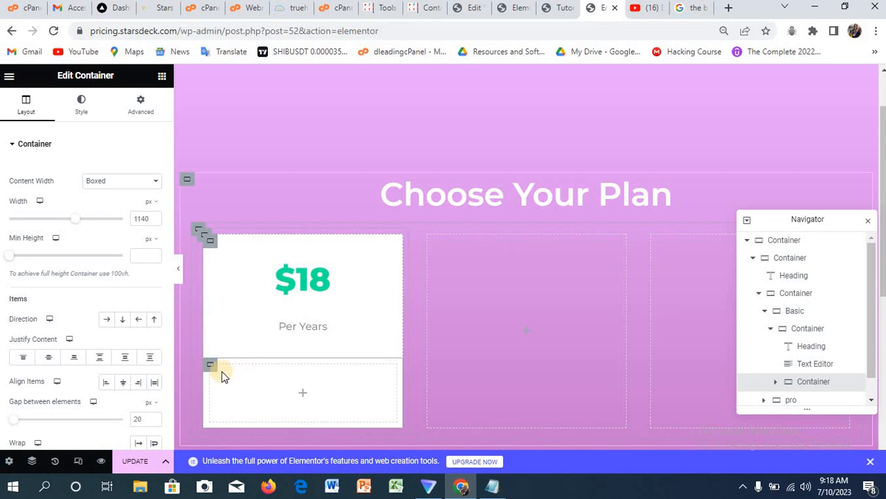
Step: Give the new container a gradient background with first color #BEFF97, copied from the first container's line in the Notepad notes
{"action": "left_click", "coordinate": [81, 104]}
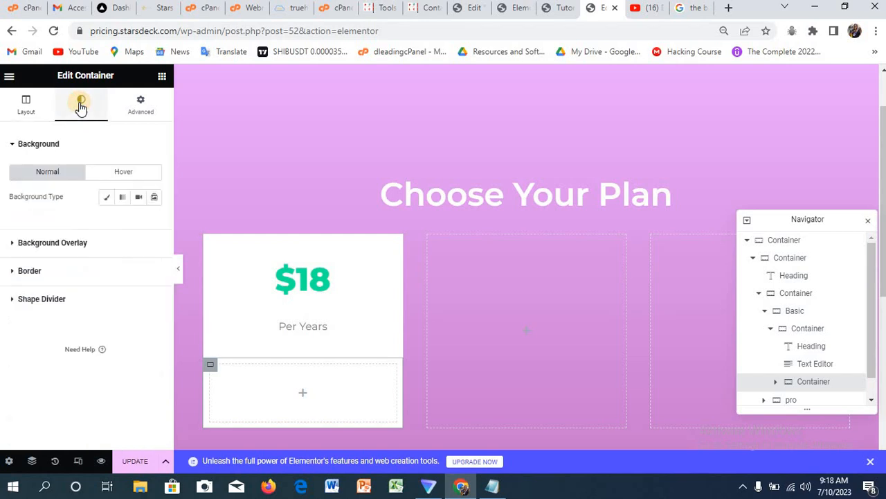
{"action": "left_click", "coordinate": [124, 198]}
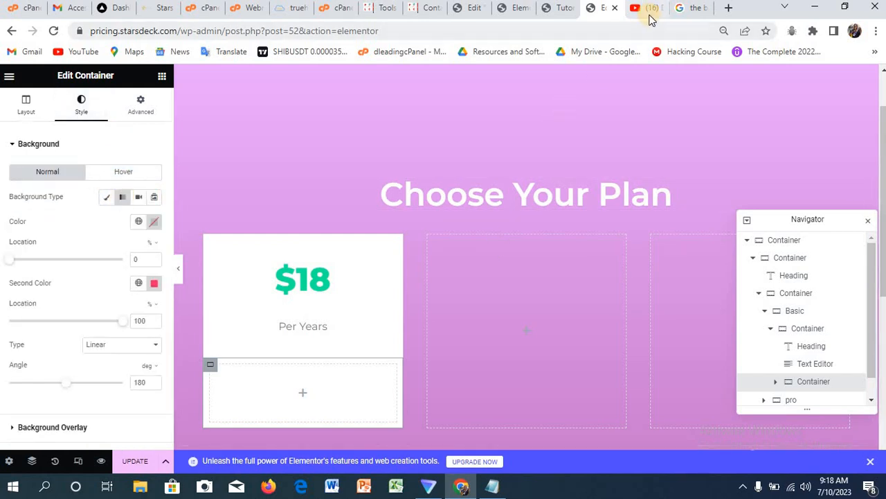
{"action": "left_click", "coordinate": [491, 487]}
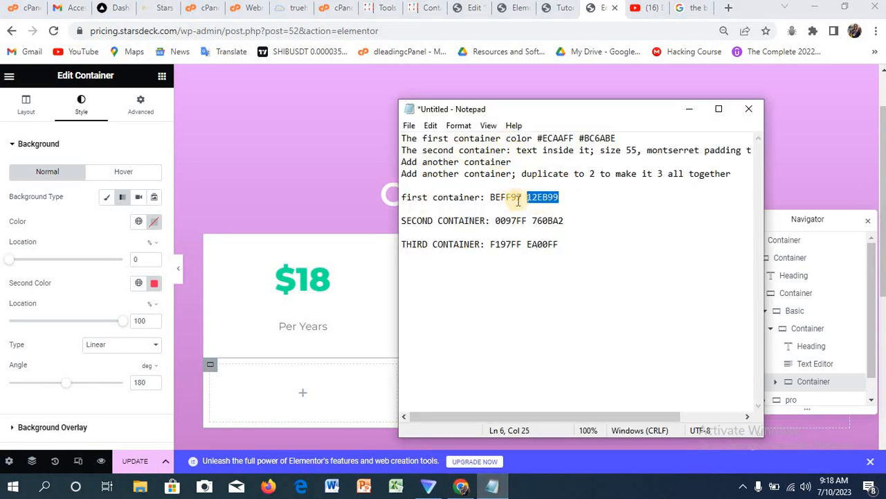
{"action": "left_click_drag", "start_coordinate": [490, 198], "coordinate": [523, 197]}
{"action": "key", "text": "ctrl+c"}
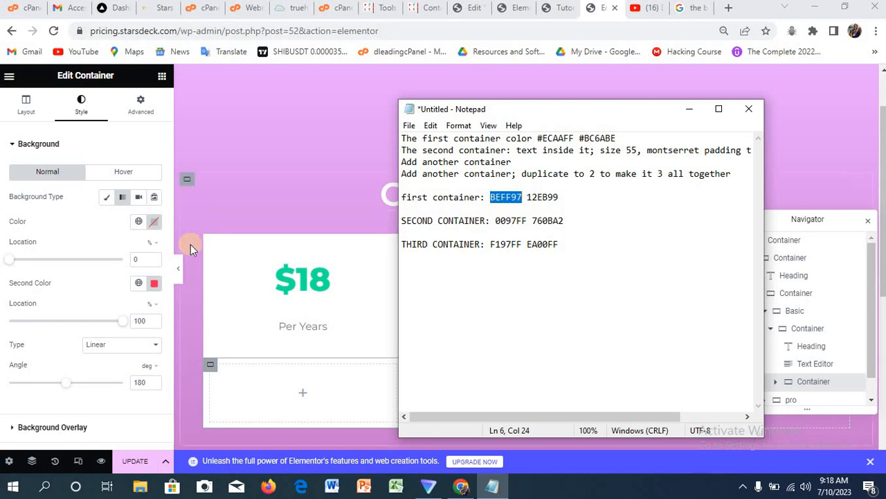
{"action": "left_click", "coordinate": [154, 223]}
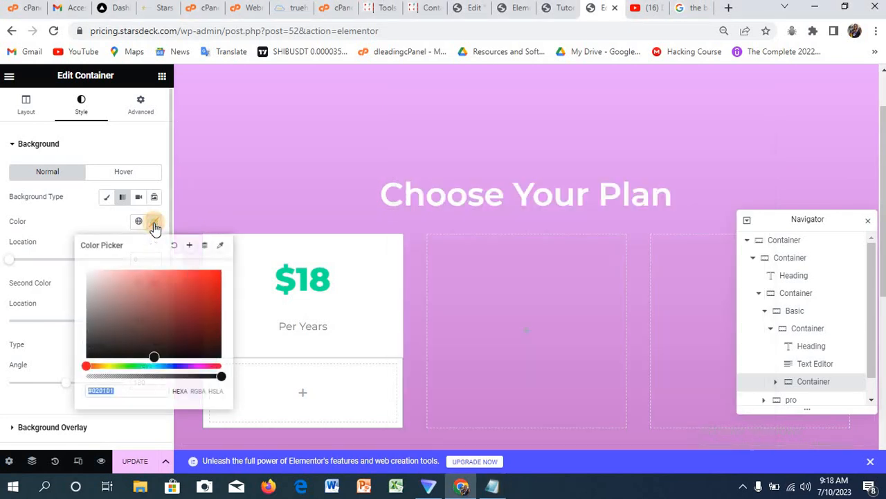
{"action": "left_click", "coordinate": [123, 390]}
{"action": "double_click", "coordinate": [104, 392]}
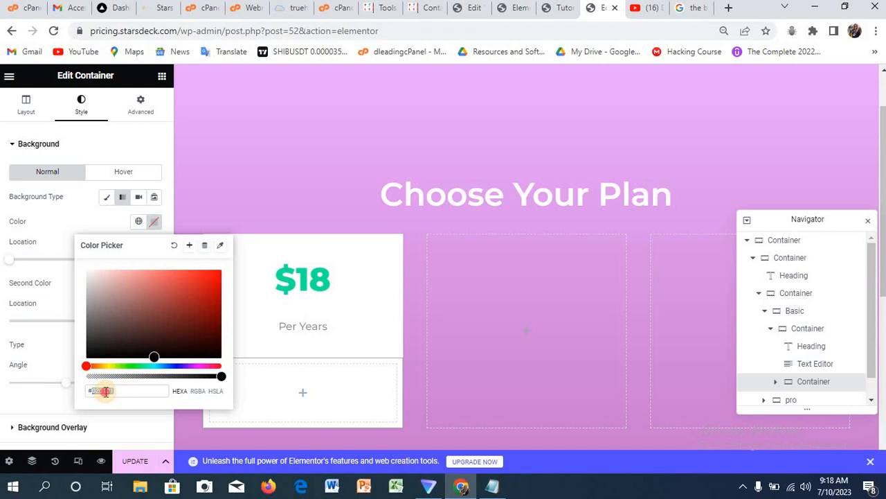
{"action": "right_click", "coordinate": [105, 392]}
{"action": "key", "text": "ctrl+v"}
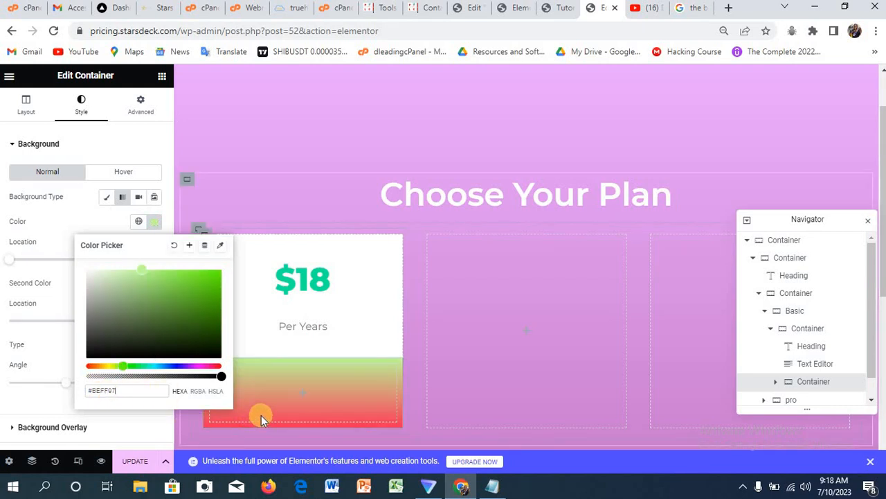
Step: Set the gradient's second color to #12EB99, copied from the first container's line in the Notepad notes
{"action": "left_click", "coordinate": [497, 485]}
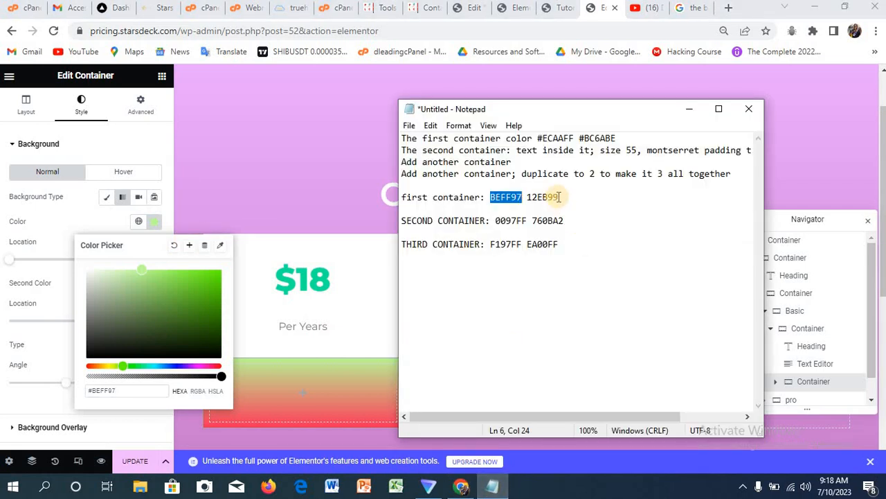
{"action": "left_click_drag", "start_coordinate": [560, 198], "coordinate": [528, 197]}
{"action": "key", "text": "ctrl+c"}
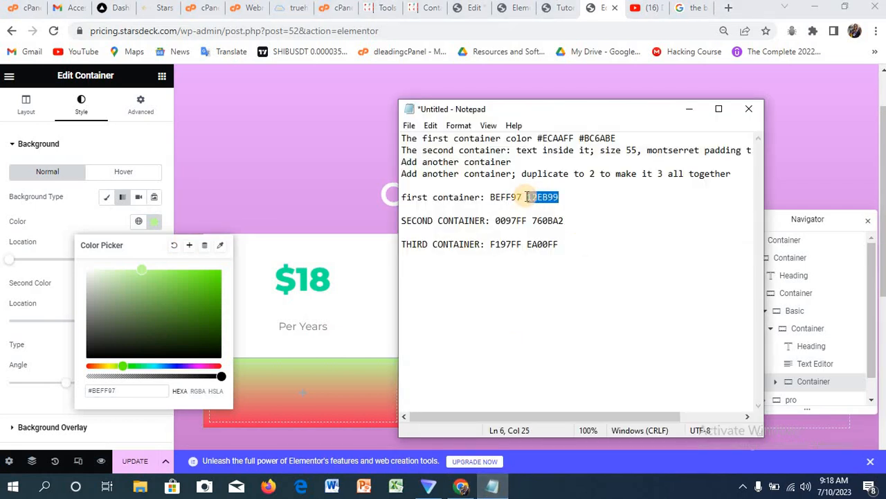
{"action": "left_click", "coordinate": [80, 226]}
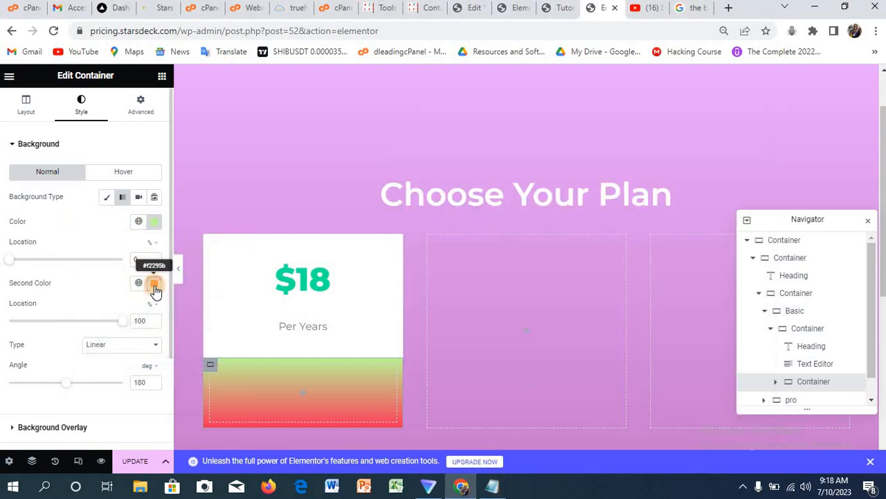
{"action": "left_click", "coordinate": [155, 290]}
{"action": "left_click_drag", "start_coordinate": [120, 451], "coordinate": [93, 452]}
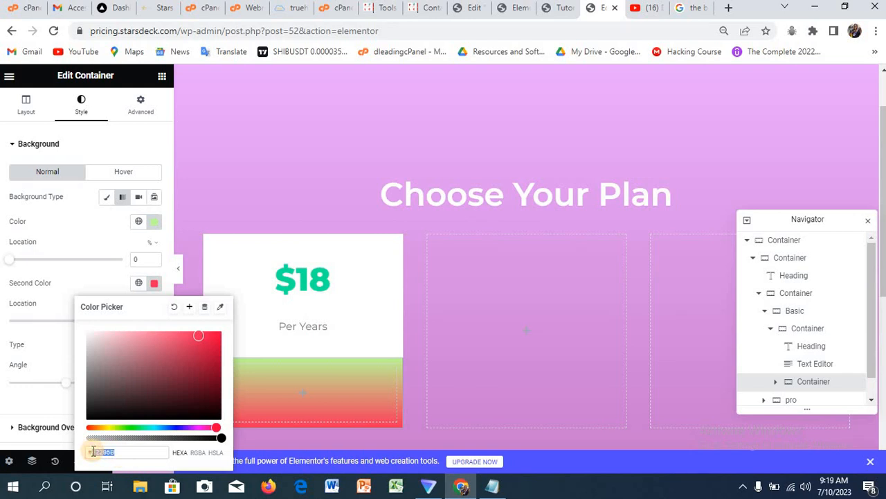
Step: Set the second gradient colour of the container below the $18 price to #12EB99
{"action": "key", "text": "ctrl+v"}
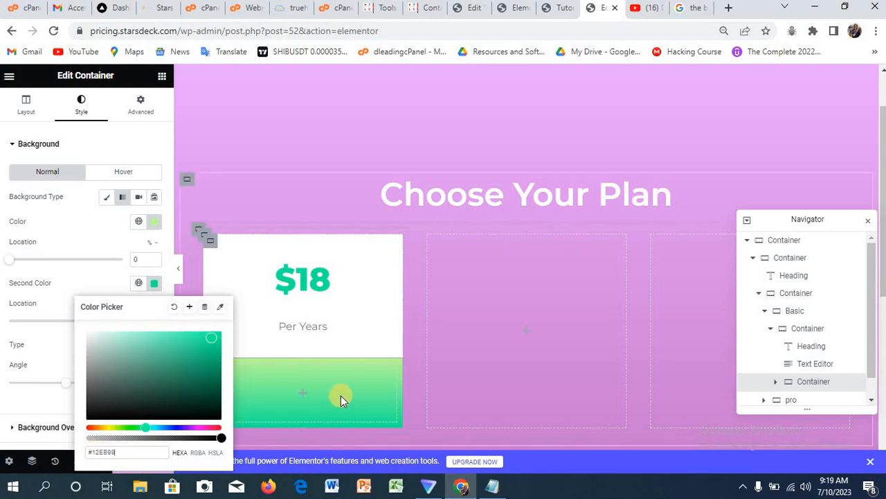
{"action": "left_click", "coordinate": [81, 239]}
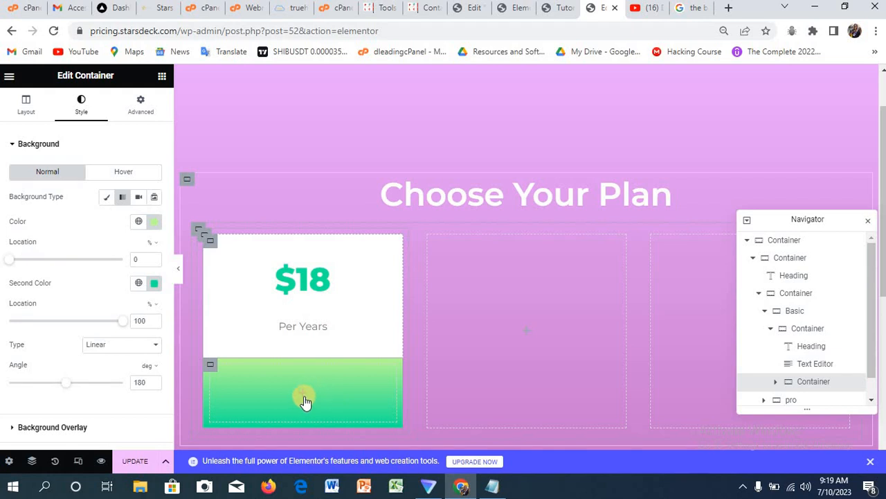
Step: Add a Heading widget inside the green gradient container of the first pricing card, checking the finished pricing page for reference
{"action": "left_click", "coordinate": [160, 75]}
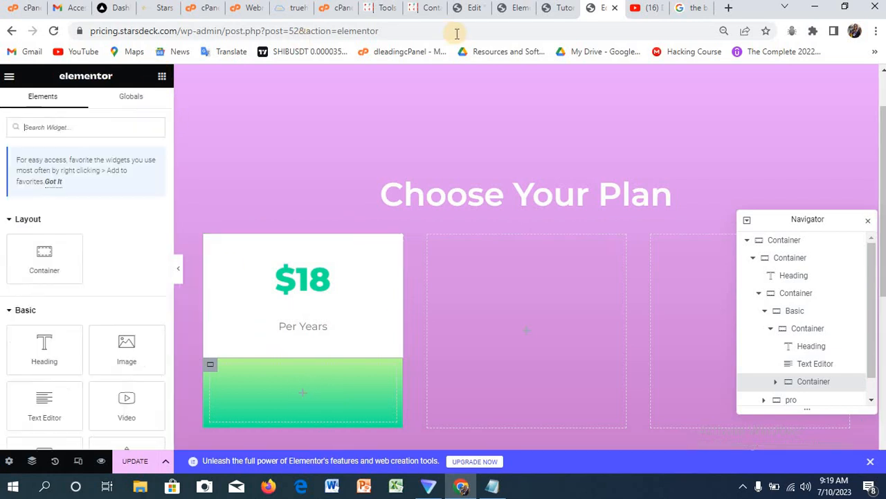
{"action": "left_click", "coordinate": [559, 8]}
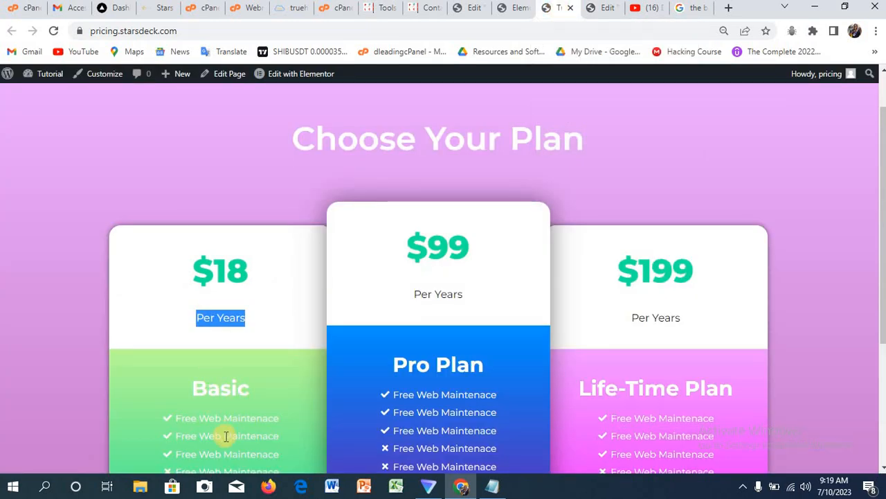
{"action": "left_click", "coordinate": [589, 9]}
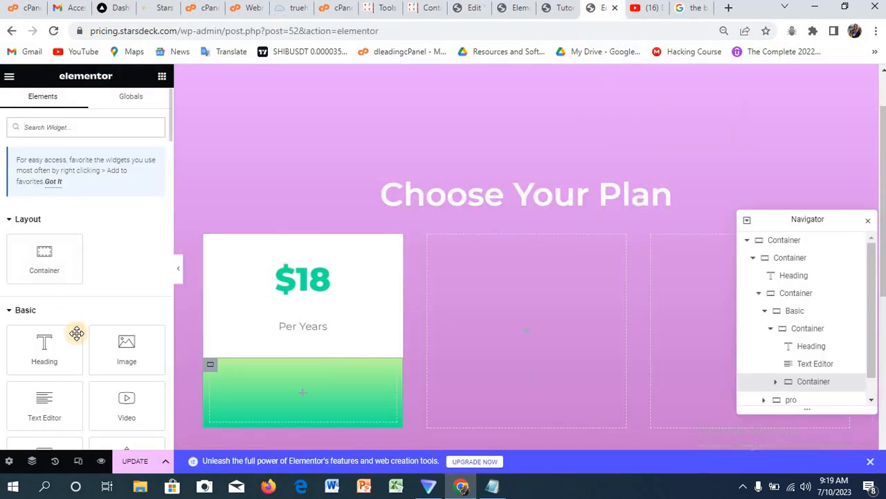
{"action": "left_click_drag", "start_coordinate": [53, 348], "coordinate": [291, 393]}
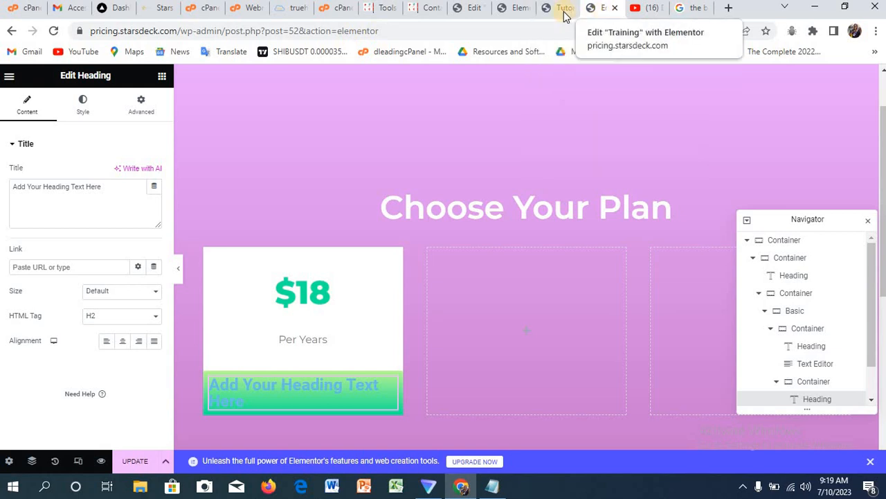
Step: Replace the new heading's title with "Basic" copied from the finished pricing page, and centre it
{"action": "left_click", "coordinate": [564, 10]}
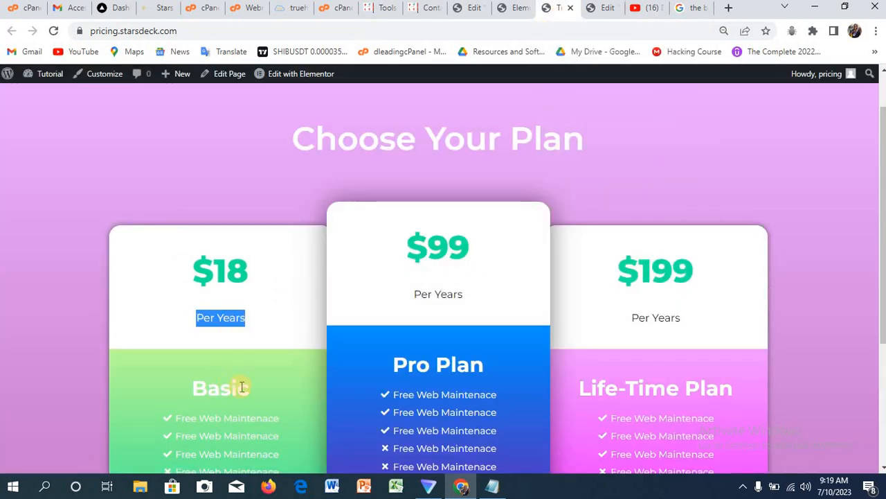
{"action": "left_click_drag", "start_coordinate": [251, 389], "coordinate": [198, 388]}
{"action": "key", "text": "ctrl+c"}
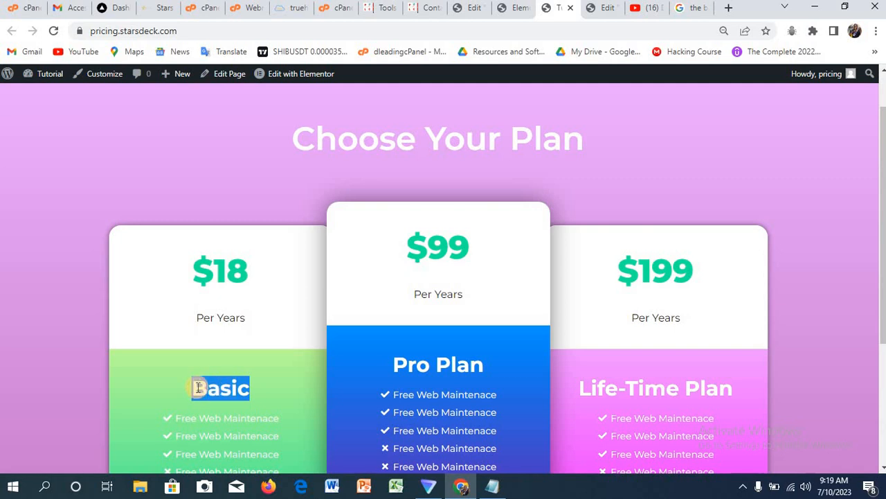
{"action": "left_click", "coordinate": [594, 8]}
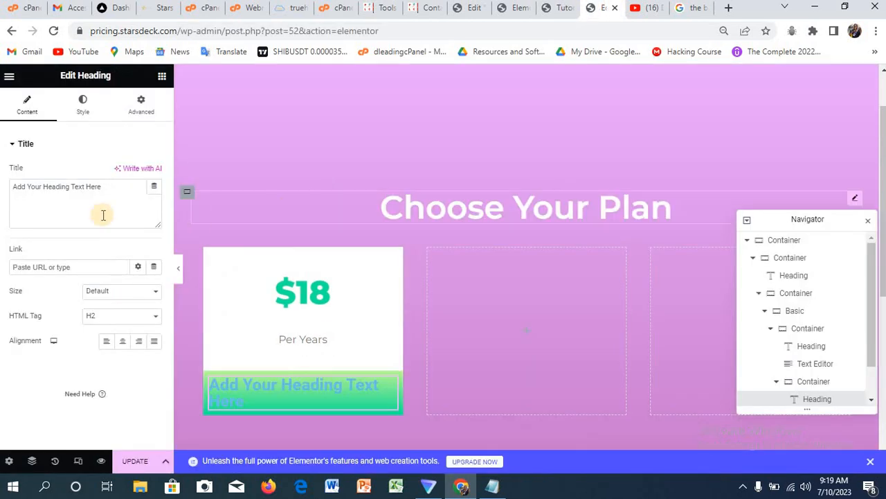
{"action": "triple_click", "coordinate": [108, 180]}
{"action": "key", "text": "ctrl+v"}
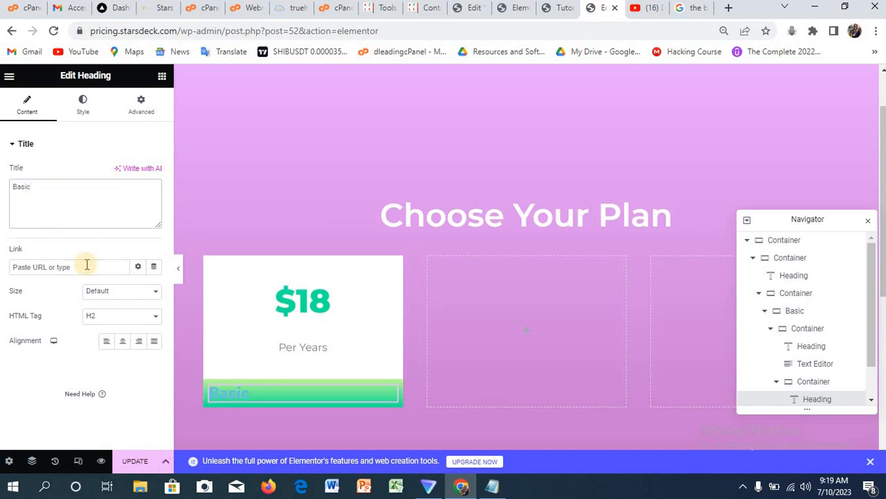
{"action": "left_click", "coordinate": [123, 341]}
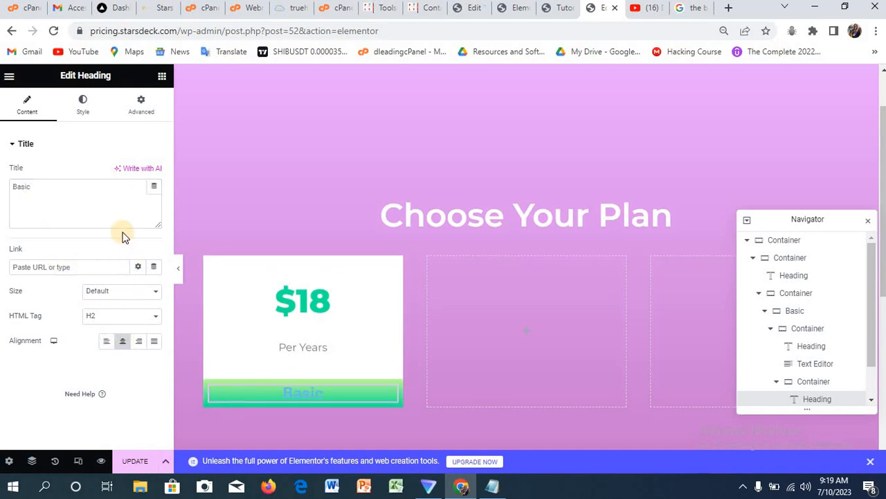
Step: Set the Basic heading's text colour to near-white #FCFCFC
{"action": "left_click", "coordinate": [84, 106]}
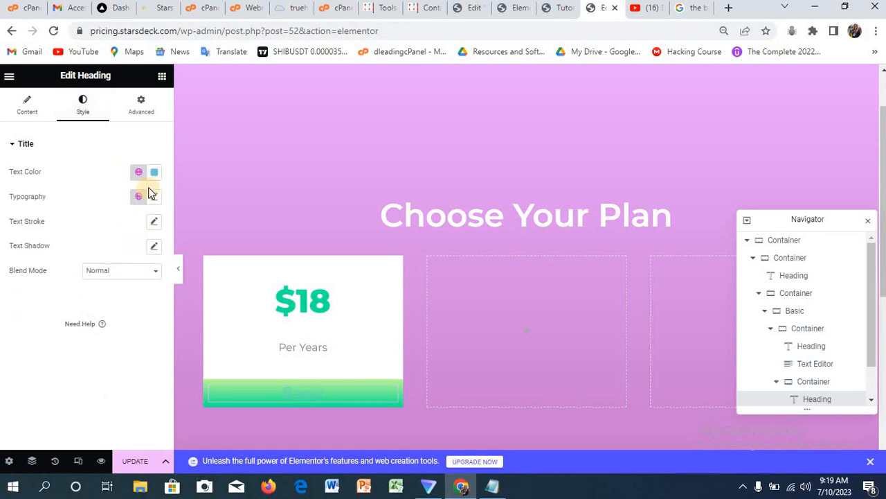
{"action": "left_click", "coordinate": [154, 173]}
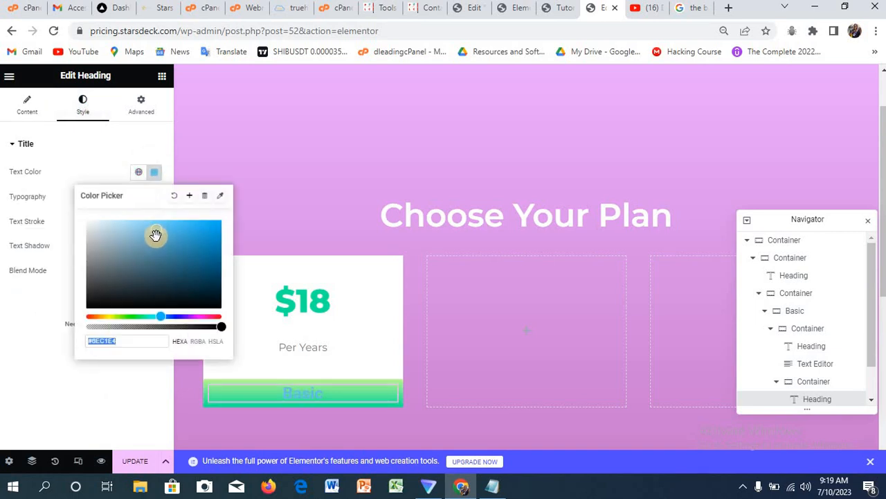
{"action": "left_click_drag", "start_coordinate": [155, 236], "coordinate": [71, 221]}
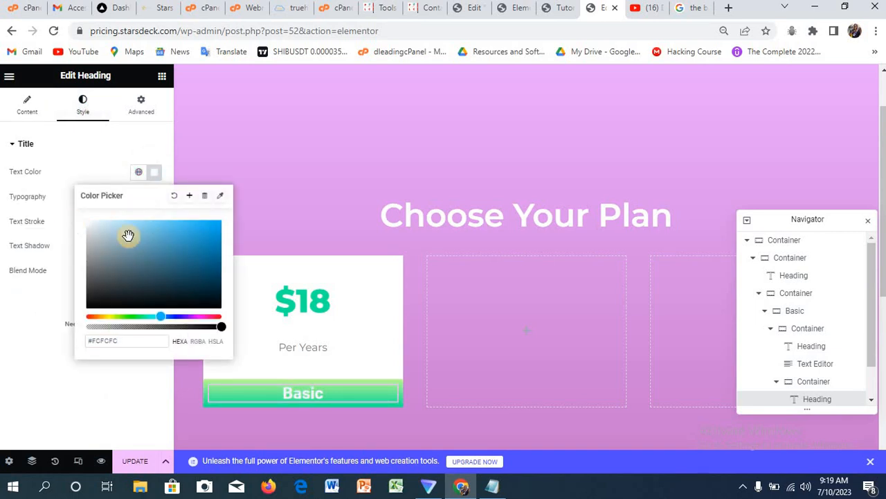
{"action": "left_click", "coordinate": [110, 144]}
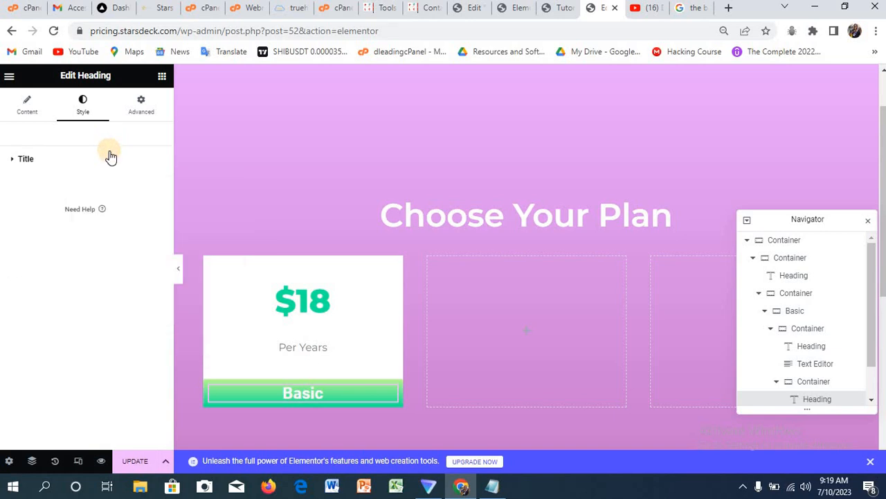
{"action": "left_click", "coordinate": [111, 156]}
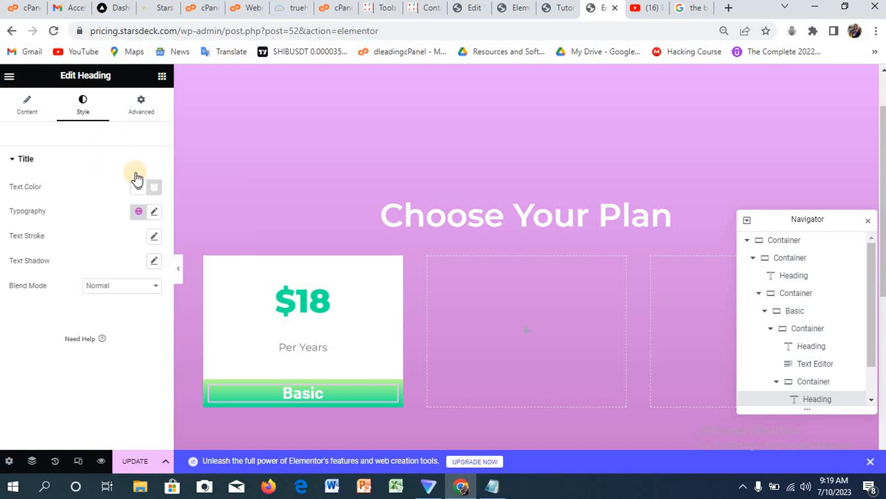
Step: Set the Basic heading's typography to the Montserrat family at 35 px
{"action": "left_click", "coordinate": [151, 214]}
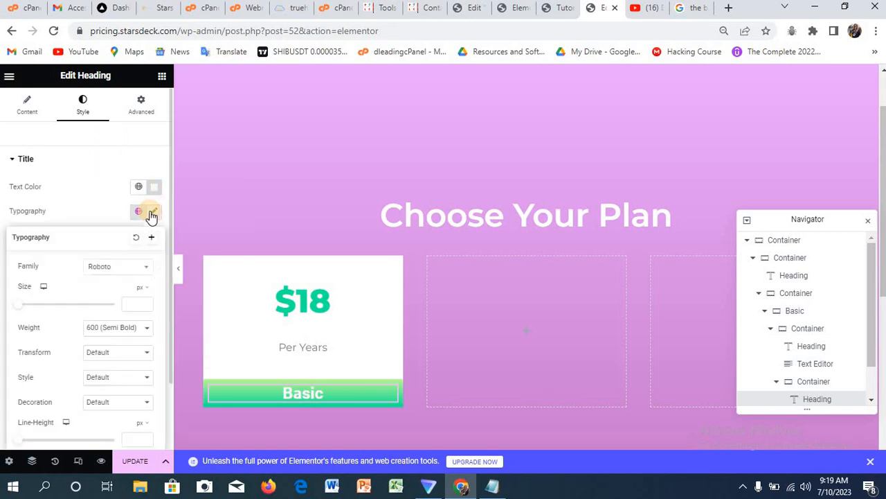
{"action": "left_click", "coordinate": [131, 270]}
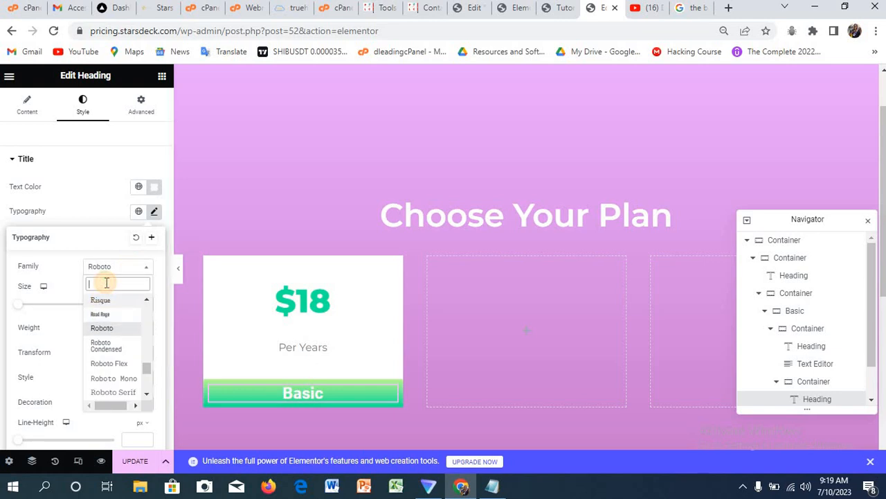
{"action": "type", "text": "serr"}
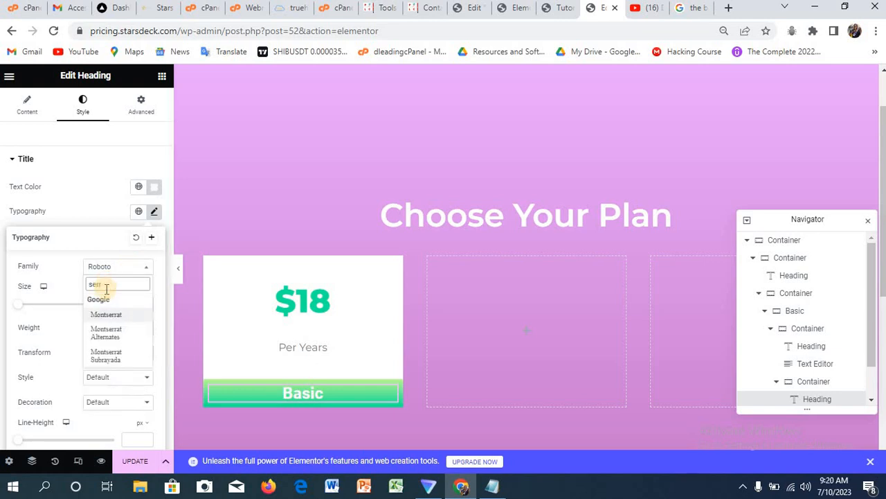
{"action": "left_click", "coordinate": [105, 315]}
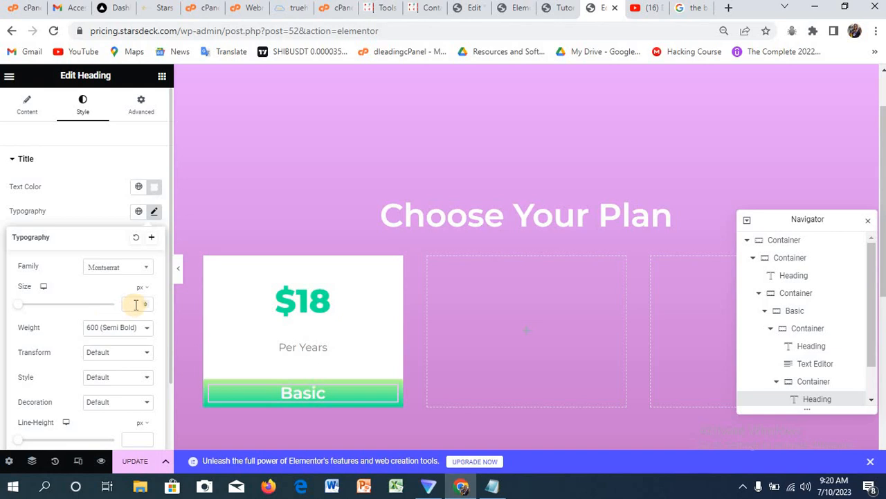
{"action": "left_click", "coordinate": [136, 304]}
{"action": "type", "text": "35"}
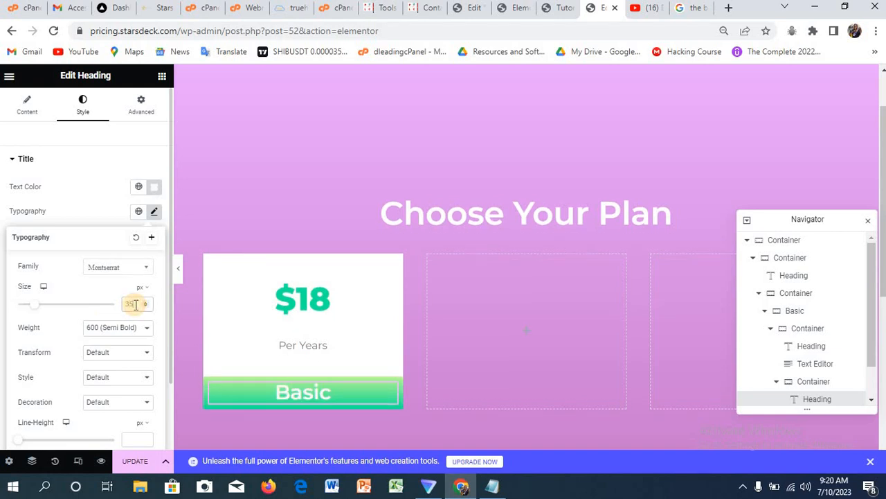
{"action": "left_click", "coordinate": [83, 169]}
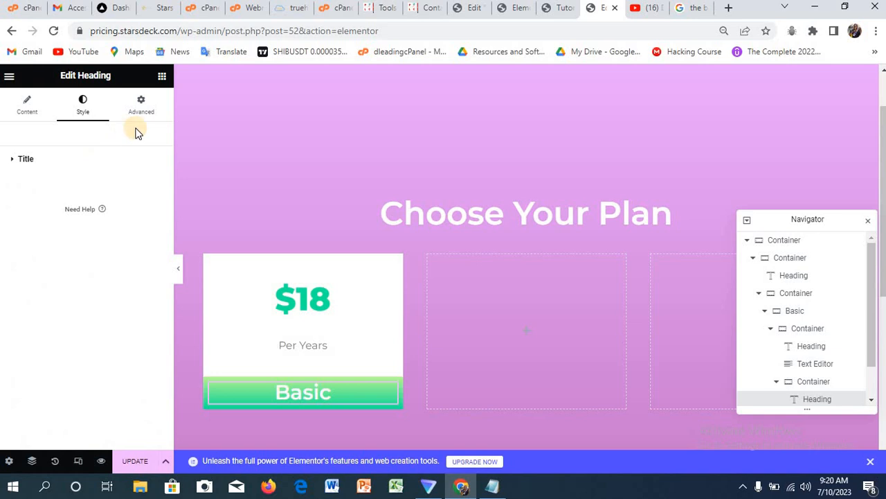
Step: Search the widgets for "list" and add an Icon List below the Basic heading in the green container
{"action": "left_click", "coordinate": [161, 78]}
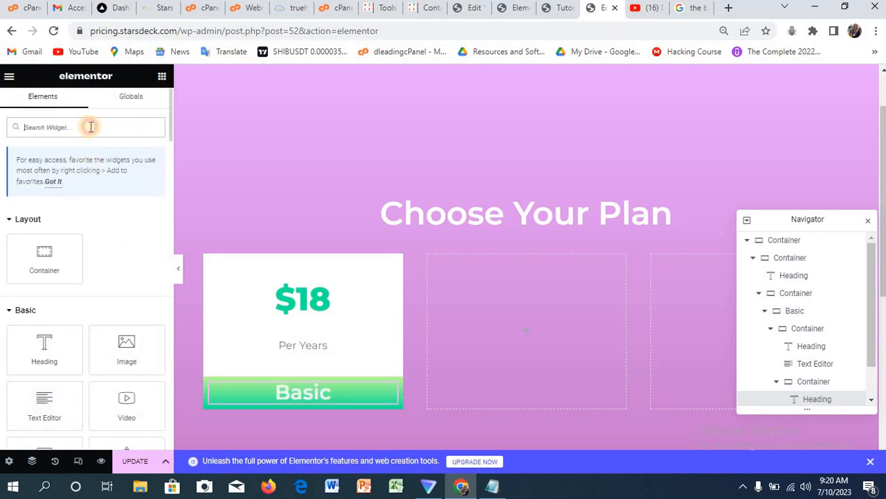
{"action": "type", "text": "list"}
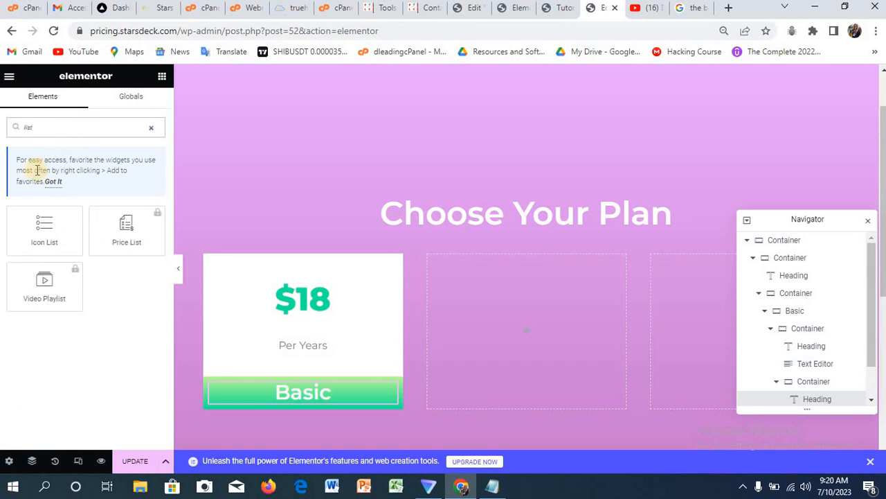
{"action": "left_click_drag", "start_coordinate": [45, 240], "coordinate": [310, 396]}
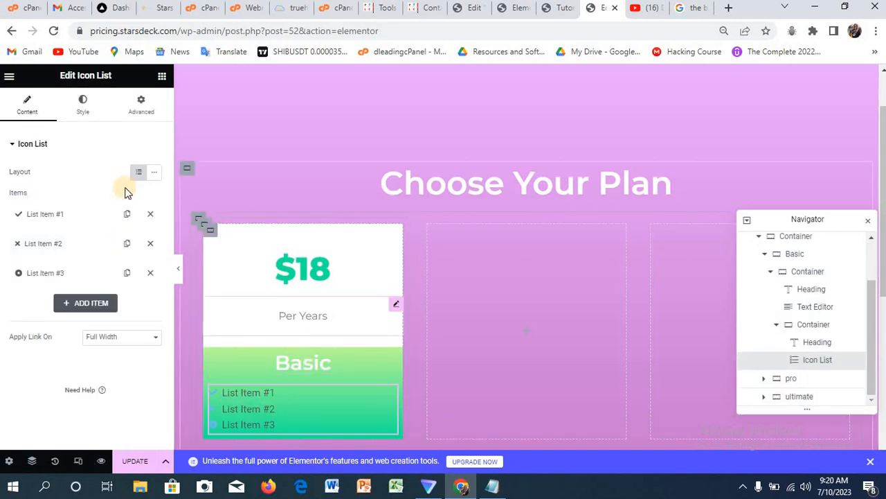
Step: Delete List Item #3 and duplicate the other items to make three check-mark items and three cross items
{"action": "left_click", "coordinate": [150, 273]}
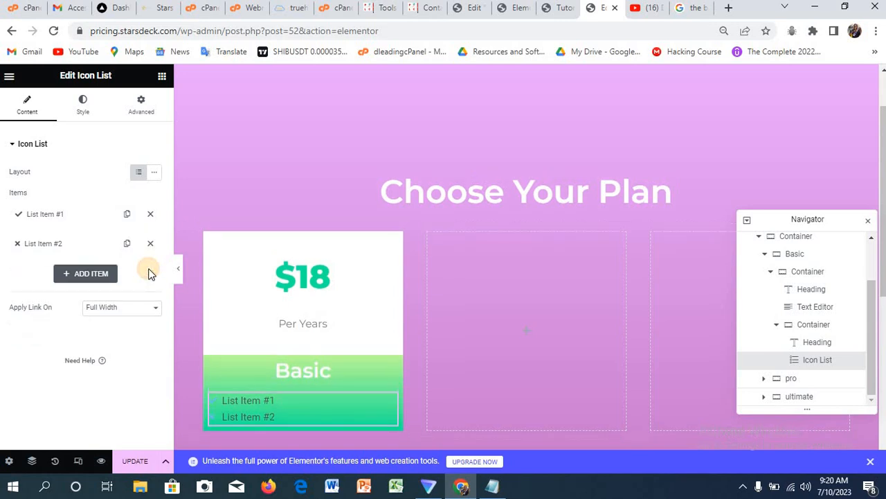
{"action": "left_click", "coordinate": [127, 214]}
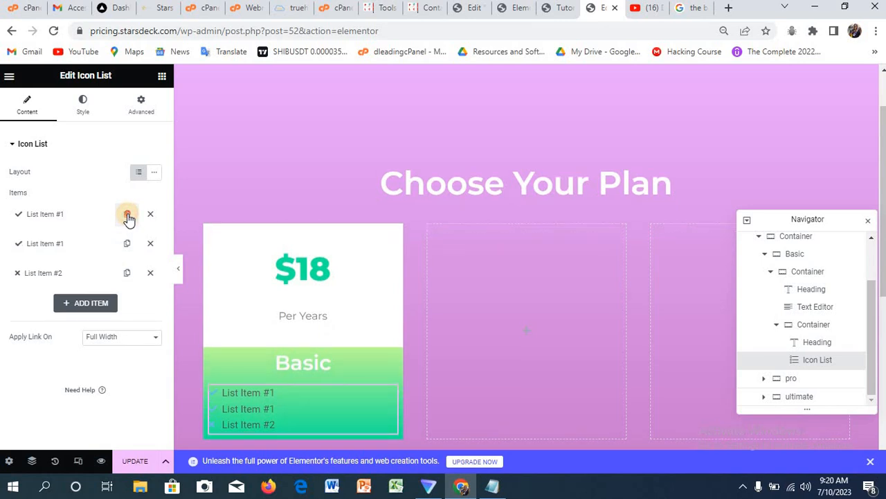
{"action": "left_click", "coordinate": [127, 215]}
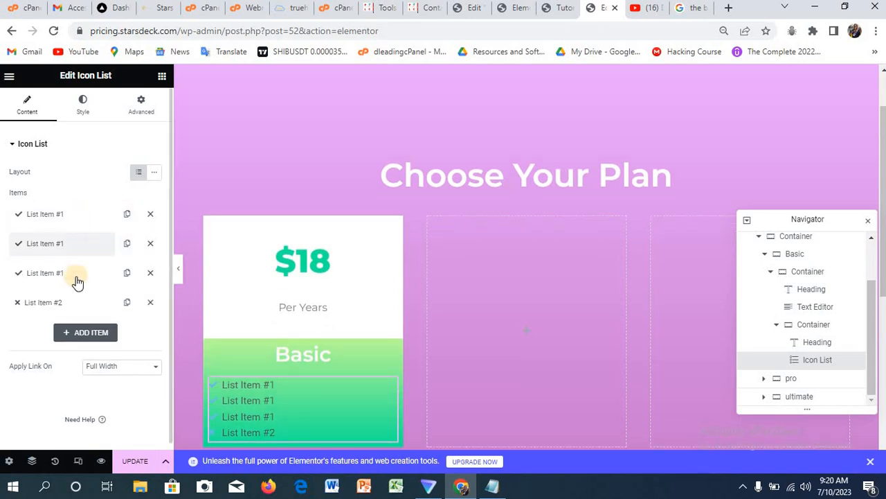
{"action": "left_click", "coordinate": [128, 302]}
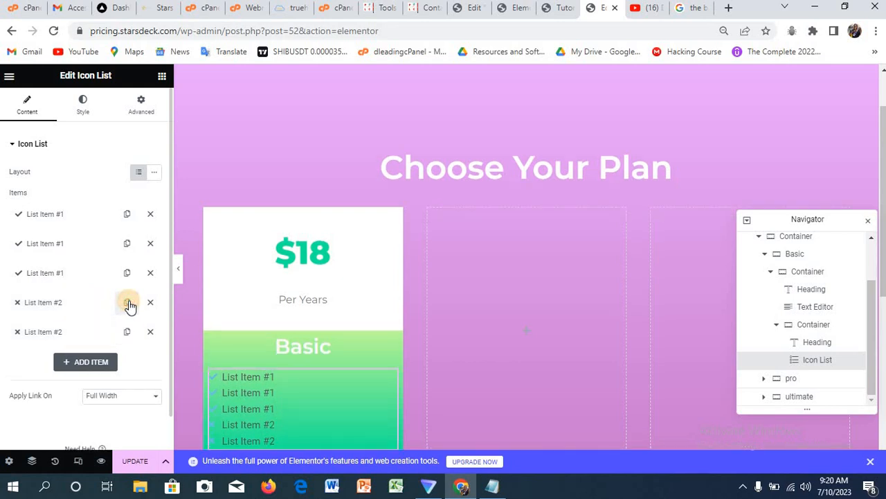
{"action": "left_click", "coordinate": [128, 303]}
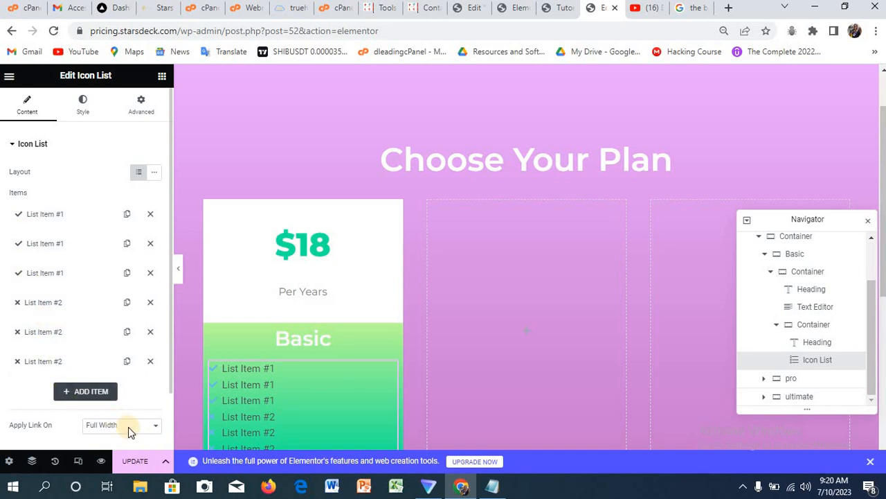
Step: Centre the icon list's items and set their icon colour to white #FFFFFF
{"action": "left_click", "coordinate": [88, 112]}
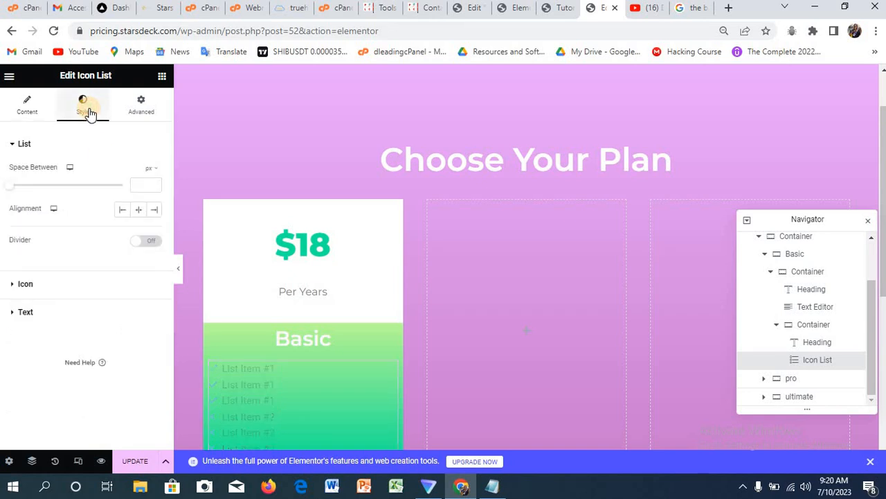
{"action": "left_click", "coordinate": [139, 211]}
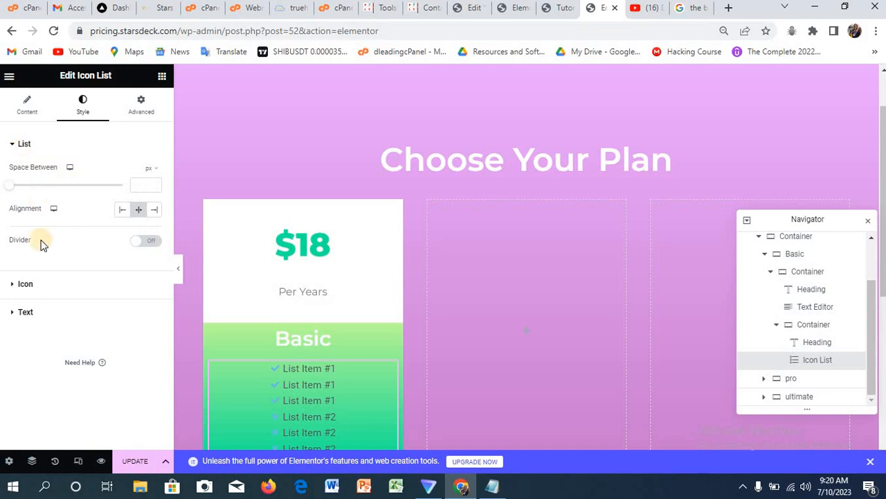
{"action": "left_click", "coordinate": [31, 285]}
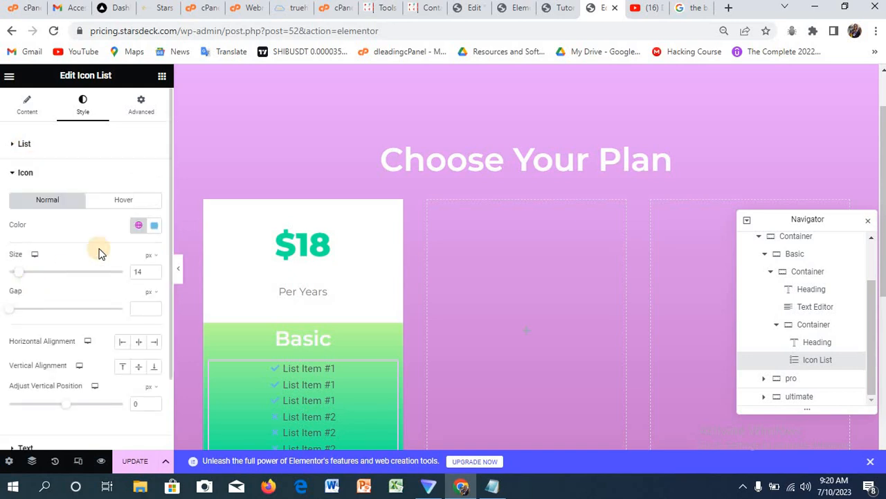
{"action": "left_click", "coordinate": [154, 226]}
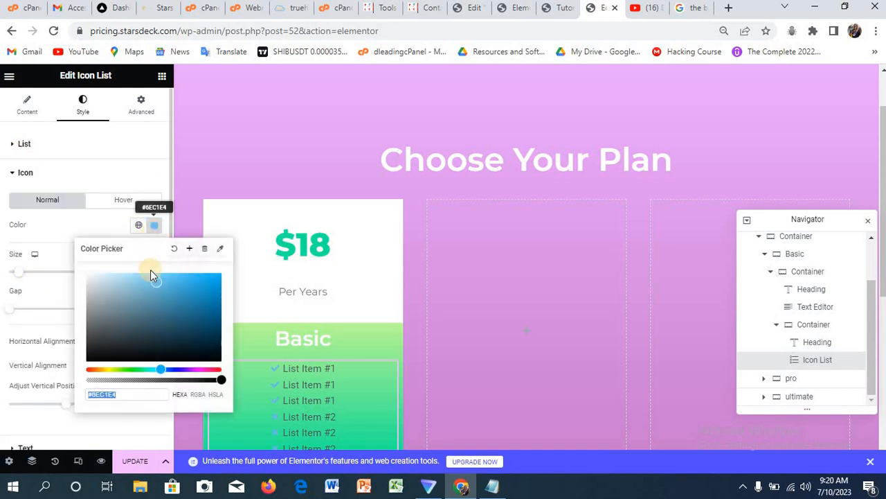
{"action": "left_click_drag", "start_coordinate": [159, 283], "coordinate": [68, 266]}
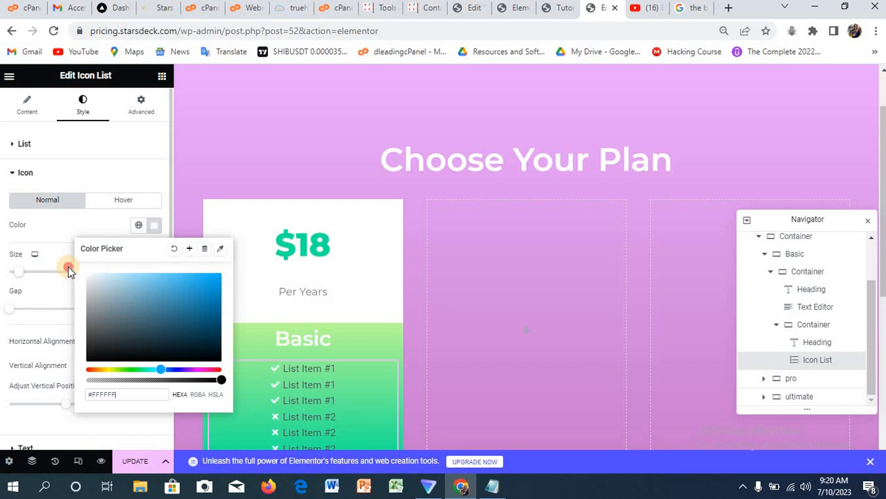
Step: Set the gap between the icon list's icons and text to 5 px
{"action": "left_click", "coordinate": [85, 178]}
{"action": "left_click", "coordinate": [87, 182]}
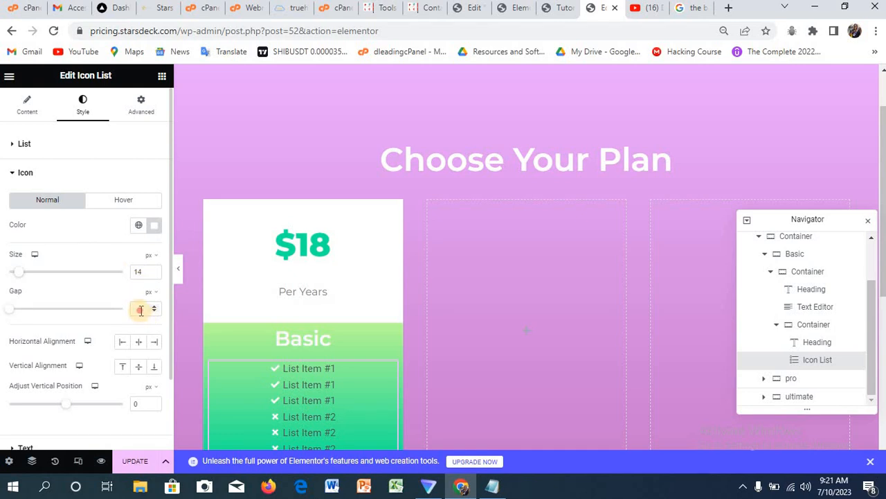
{"action": "type", "text": "5"}
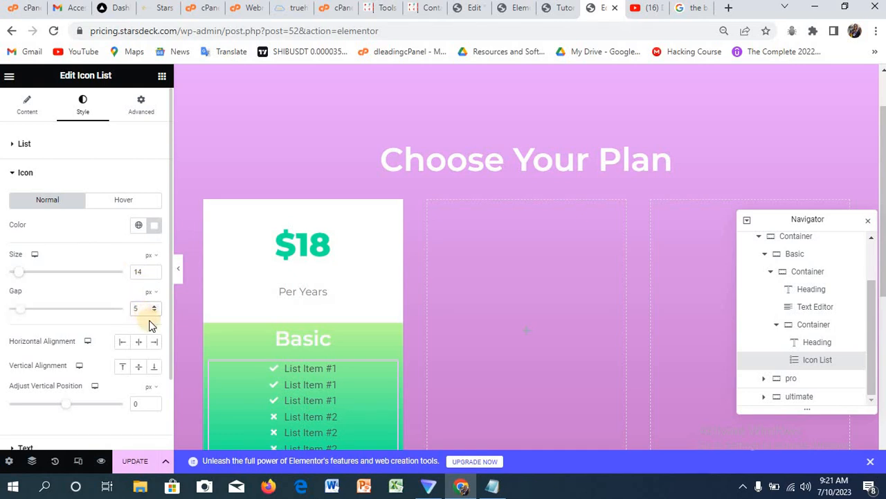
Step: Set the icon list's text colour to white #FFFFFF
{"action": "left_click", "coordinate": [32, 173]}
{"action": "left_click", "coordinate": [30, 204]}
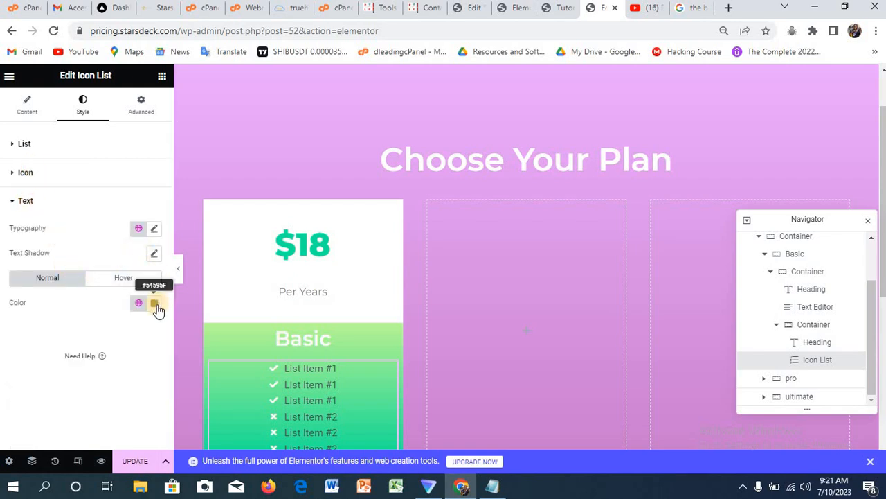
{"action": "left_click", "coordinate": [155, 305]}
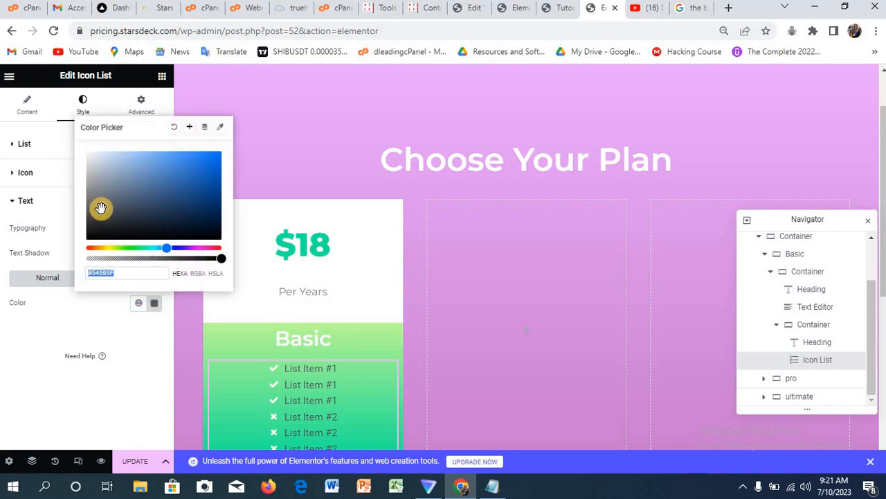
{"action": "left_click_drag", "start_coordinate": [99, 178], "coordinate": [73, 151]}
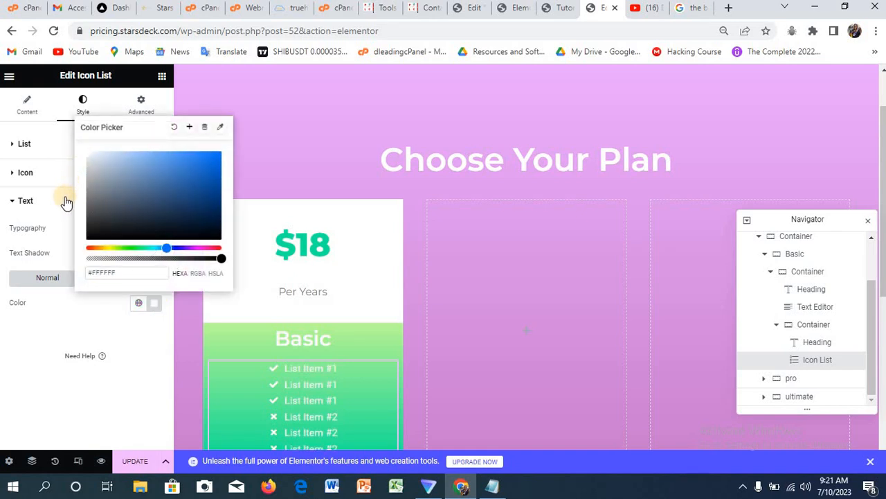
{"action": "left_click", "coordinate": [57, 232]}
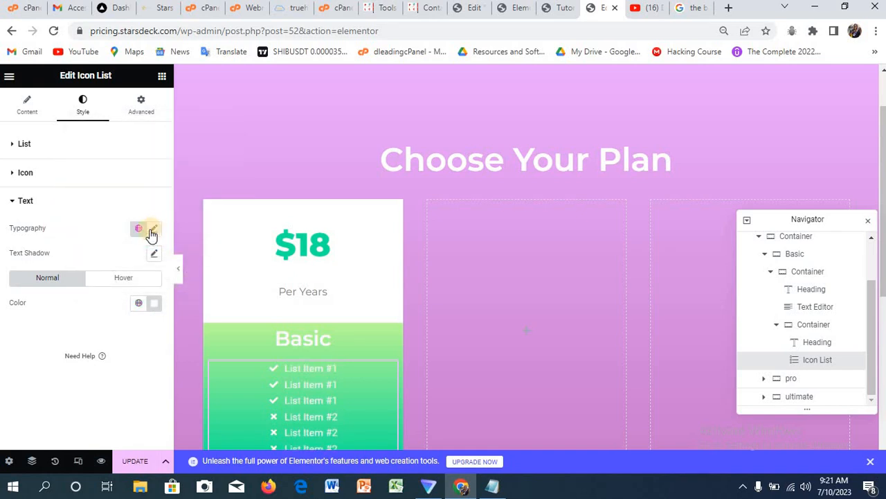
Step: Set the icon list text's typography to the Montserrat family at 17 px
{"action": "left_click", "coordinate": [151, 231]}
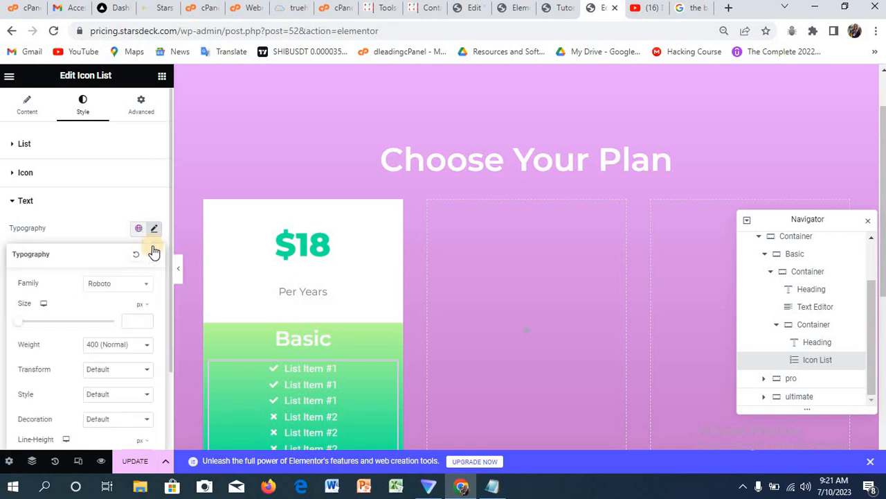
{"action": "left_click", "coordinate": [116, 291]}
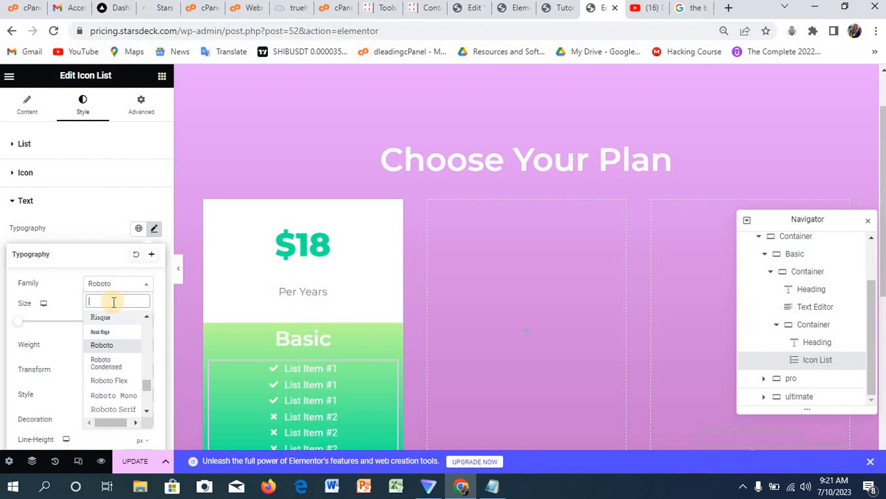
{"action": "type", "text": "seri"}
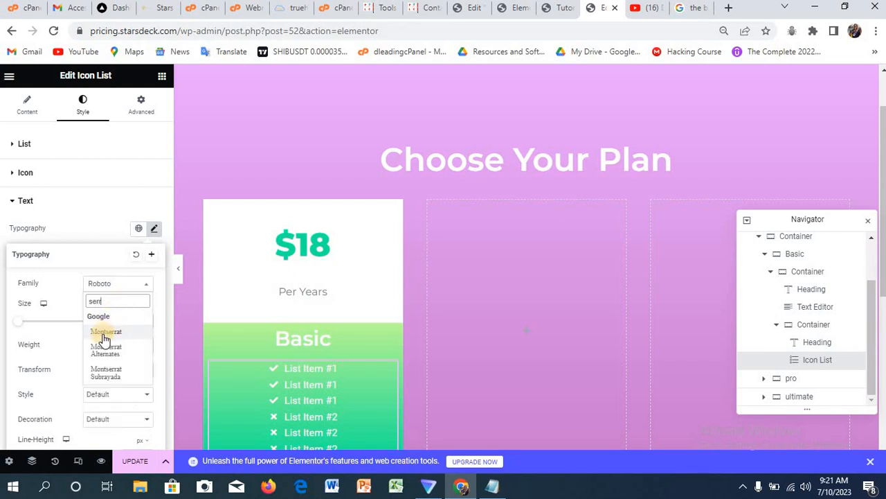
{"action": "left_click", "coordinate": [103, 333]}
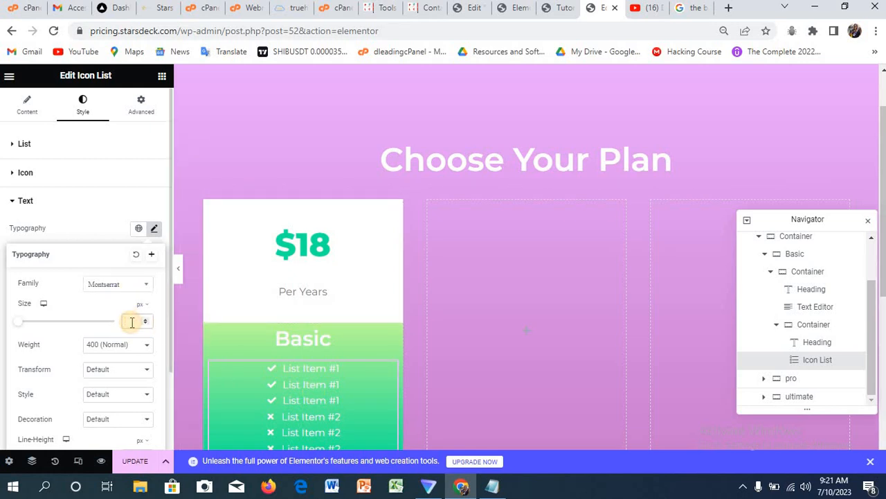
{"action": "type", "text": "17"}
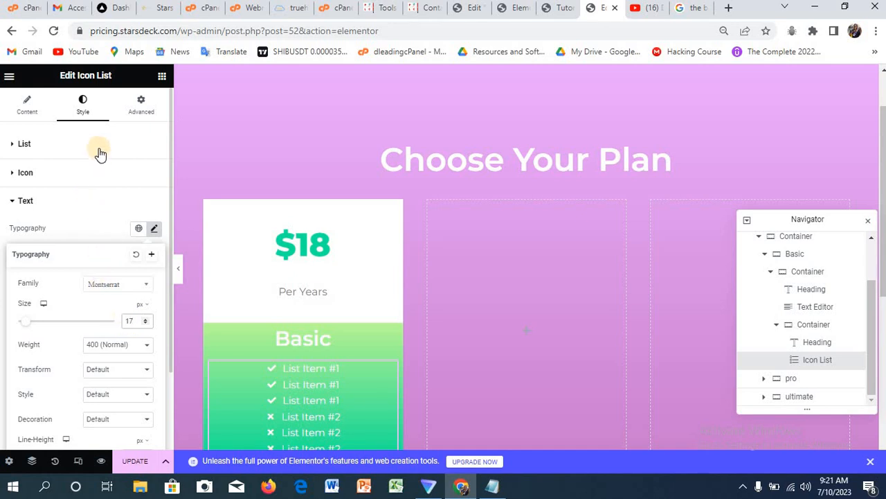
Step: Copy the feature text "Free Web Maintenace" from the Basic card on the reference pricing page and return to the Elementor editor
{"action": "left_click", "coordinate": [35, 103]}
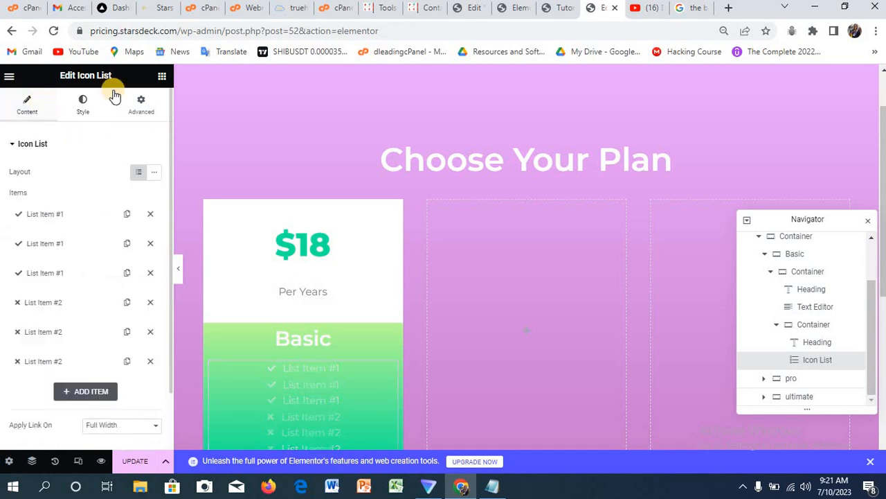
{"action": "left_click", "coordinate": [563, 10]}
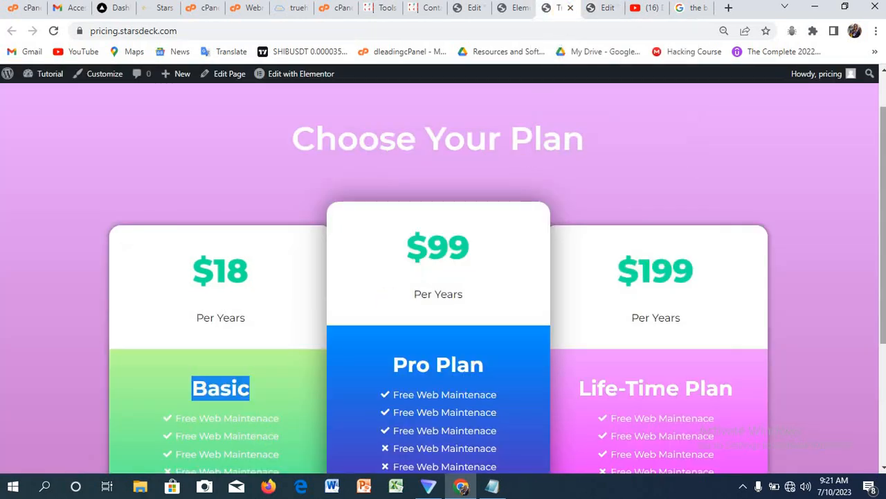
{"action": "scroll", "coordinate": [883, 125], "scroll_direction": "down", "scroll_amount": 1}
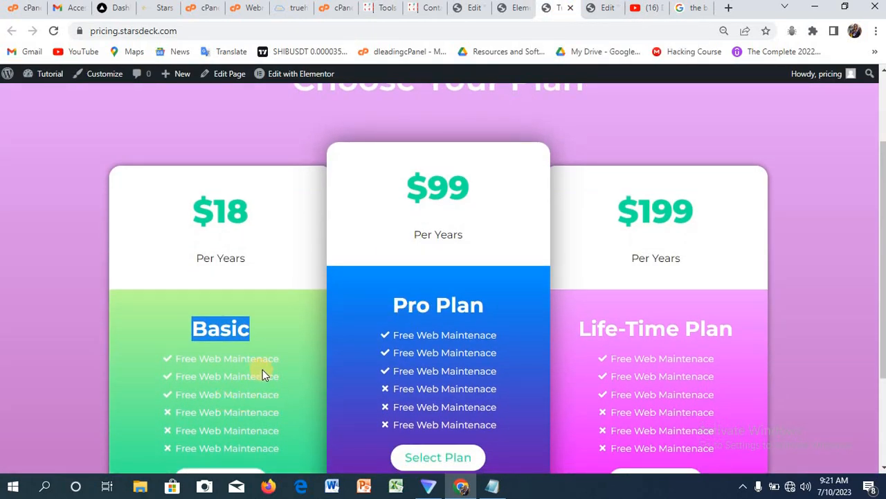
{"action": "left_click_drag", "start_coordinate": [279, 360], "coordinate": [177, 362]}
{"action": "key", "text": "ctrl+c"}
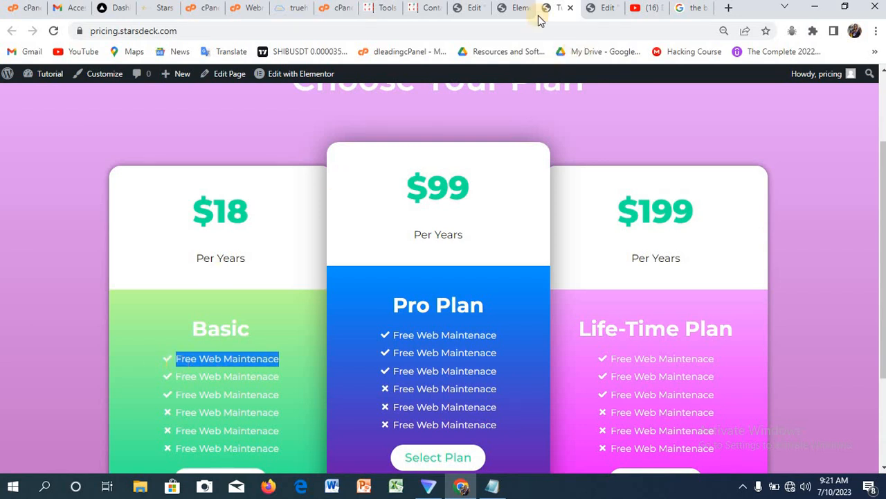
{"action": "left_click", "coordinate": [599, 9]}
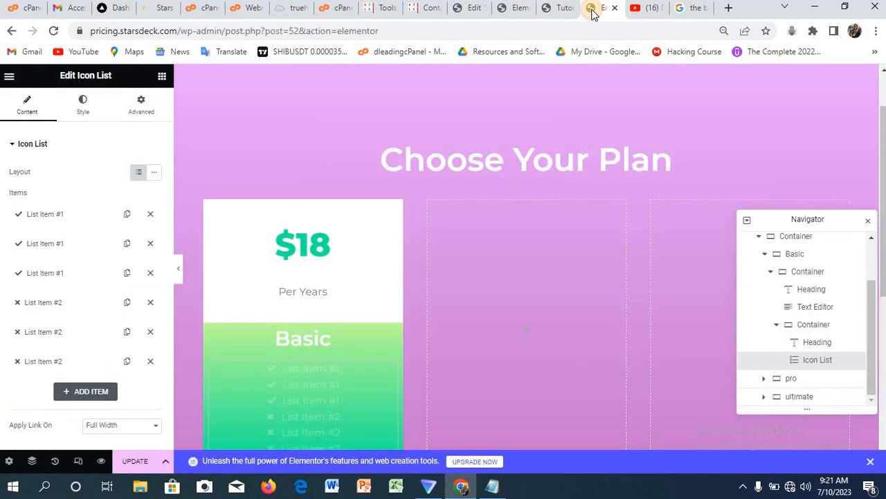
Step: Replace the text of all six icon list items with the copied "Free Web Maintenace"
{"action": "left_click", "coordinate": [45, 218]}
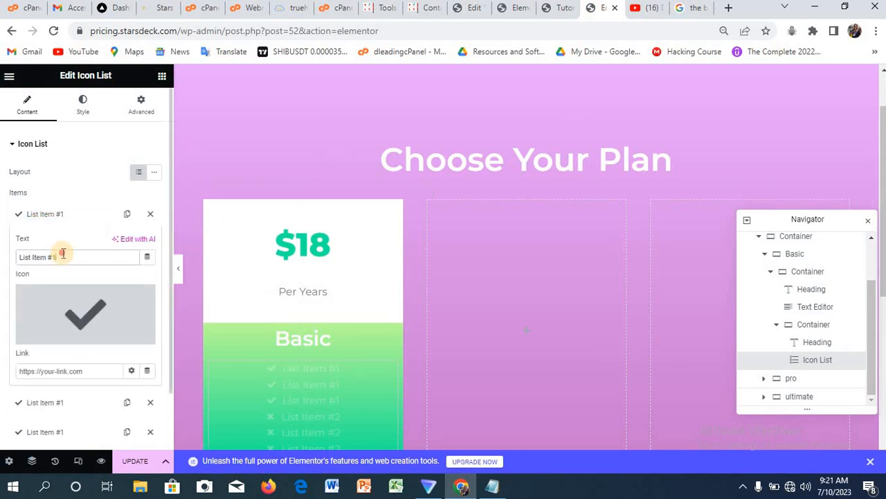
{"action": "triple_click", "coordinate": [62, 254]}
{"action": "key", "text": "ctrl+v"}
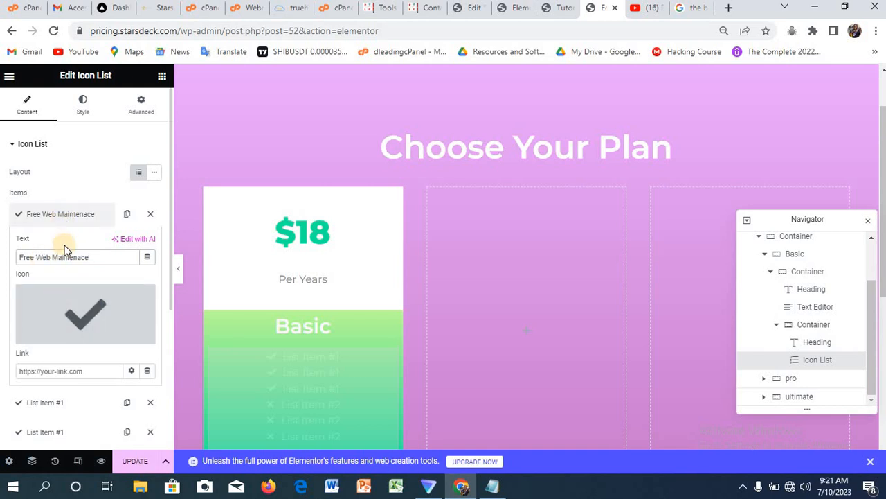
{"action": "left_click", "coordinate": [68, 215]}
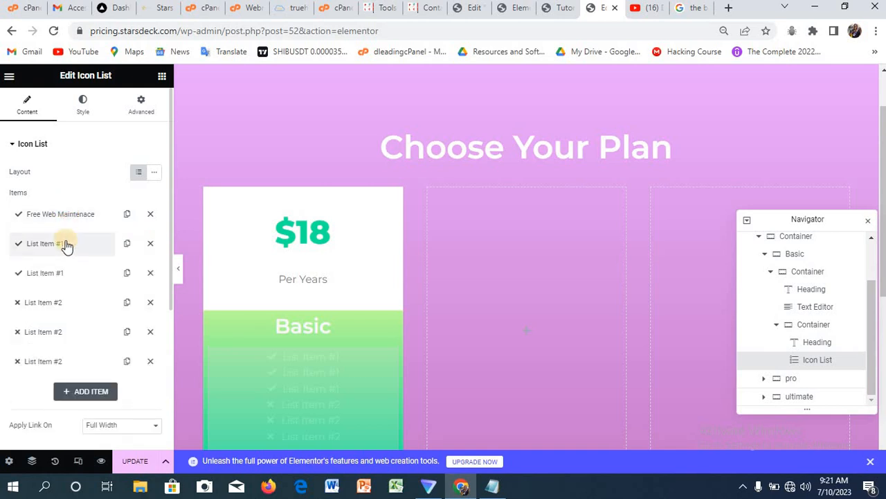
{"action": "left_click", "coordinate": [66, 245]}
{"action": "left_click", "coordinate": [66, 290]}
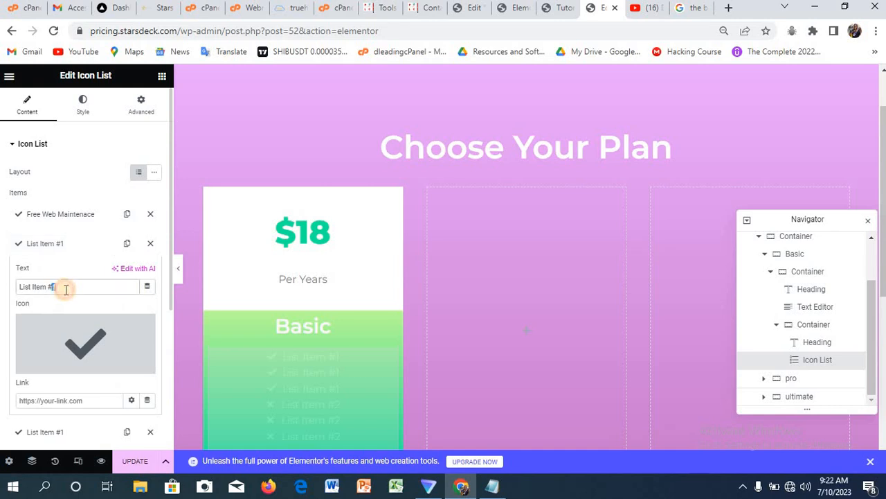
{"action": "key", "text": "ctrl+a"}
{"action": "key", "text": "ctrl+v"}
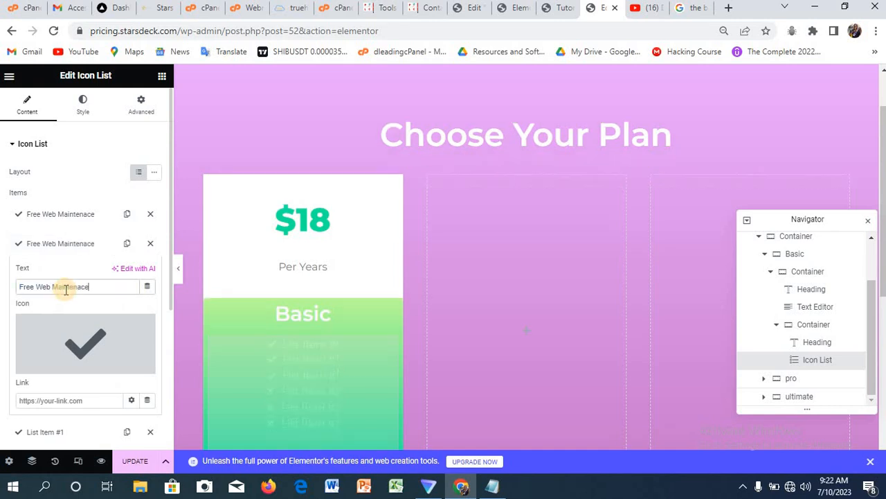
{"action": "left_click", "coordinate": [67, 248]}
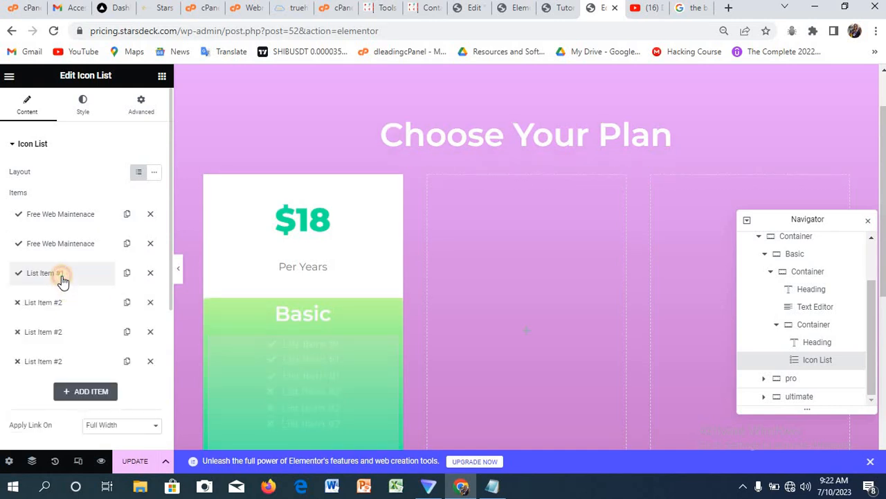
{"action": "left_click", "coordinate": [62, 277]}
{"action": "triple_click", "coordinate": [65, 316]}
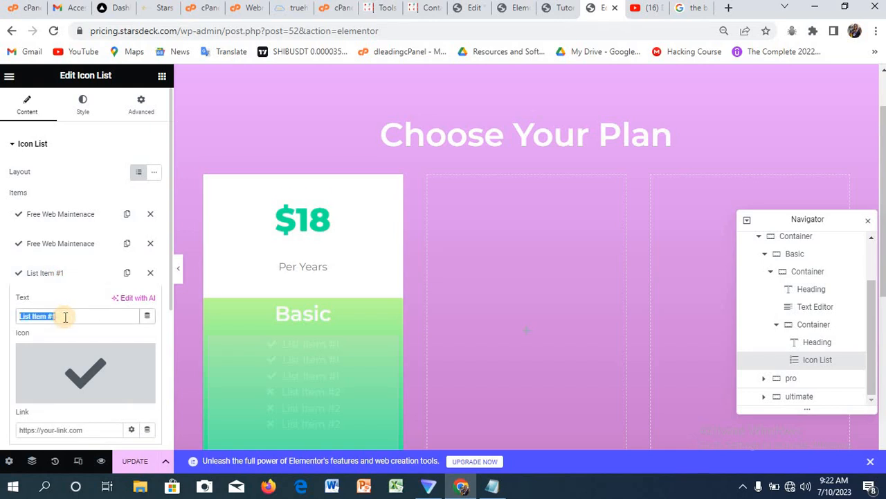
{"action": "key", "text": "ctrl+v"}
{"action": "left_click", "coordinate": [60, 274]}
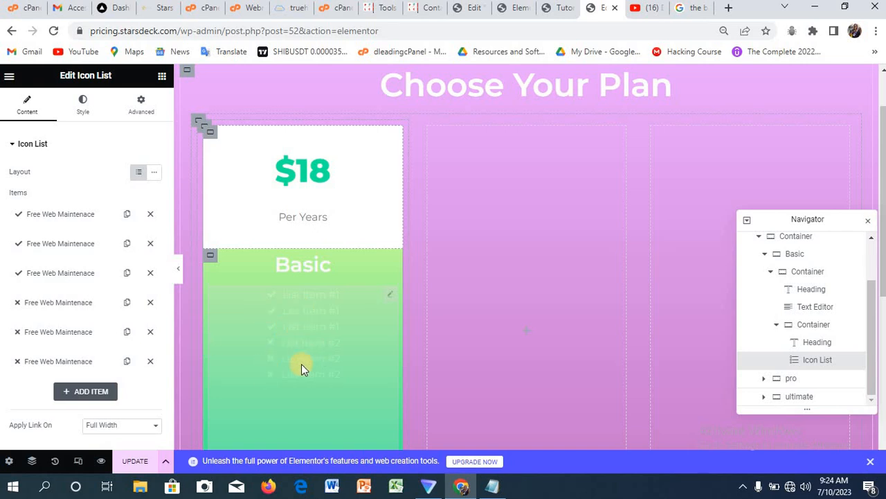
Step: Try to preview the page changes
{"action": "left_click", "coordinate": [99, 462]}
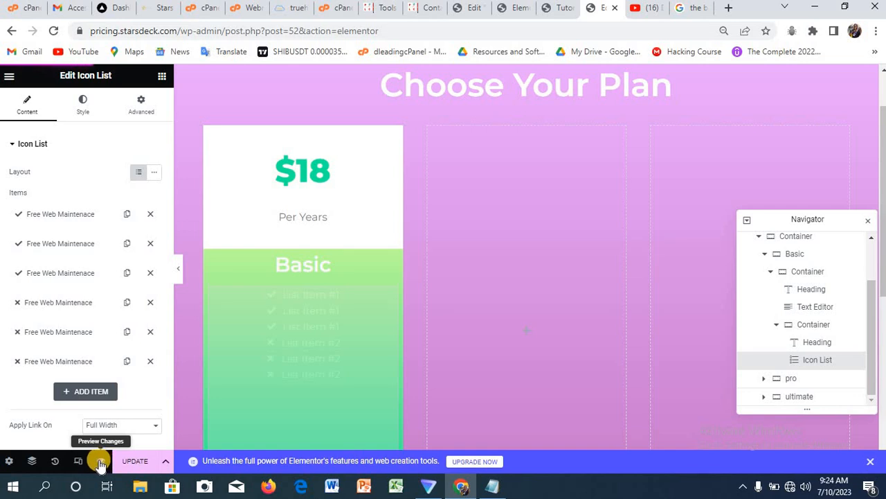
{"action": "left_click", "coordinate": [101, 462]}
{"action": "left_click", "coordinate": [100, 461]}
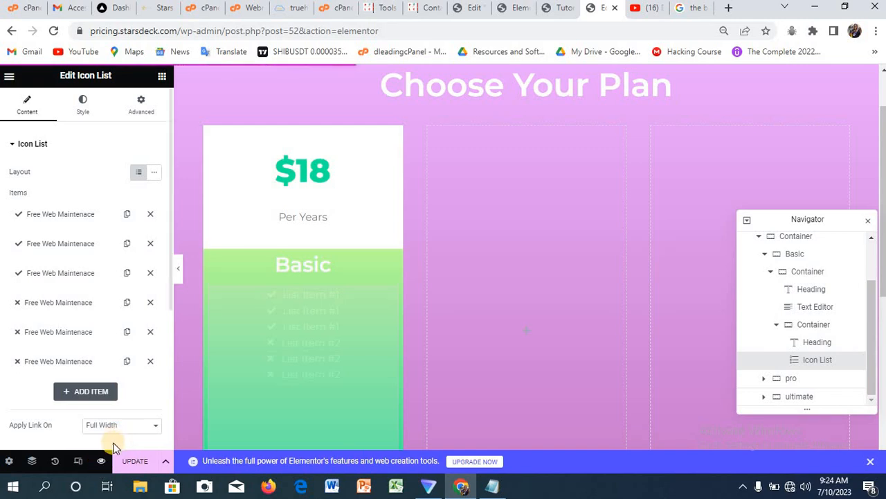
{"action": "left_click", "coordinate": [102, 463]}
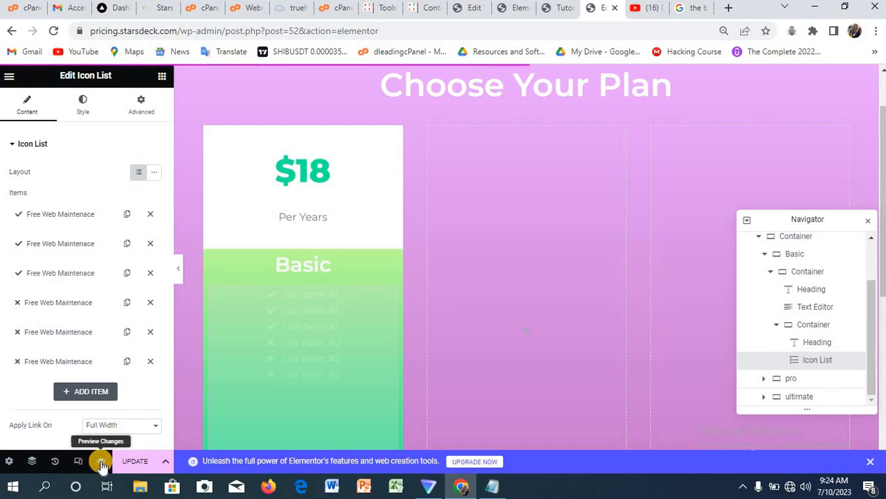
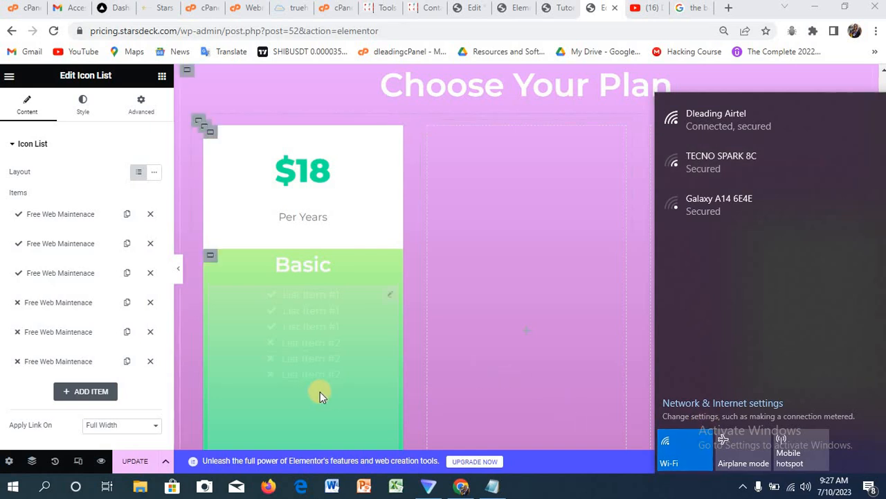
Step: Update the page and preview it to check the Basic card's feature list
{"action": "left_click", "coordinate": [128, 461]}
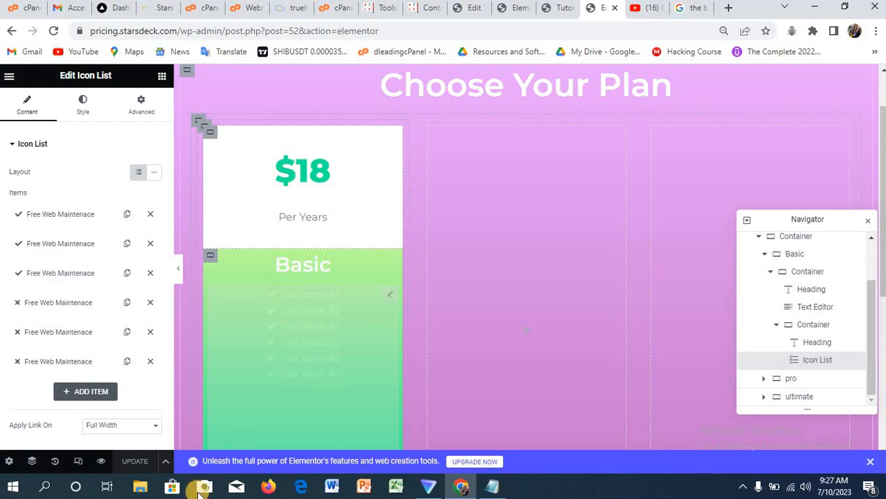
{"action": "left_click", "coordinate": [101, 462]}
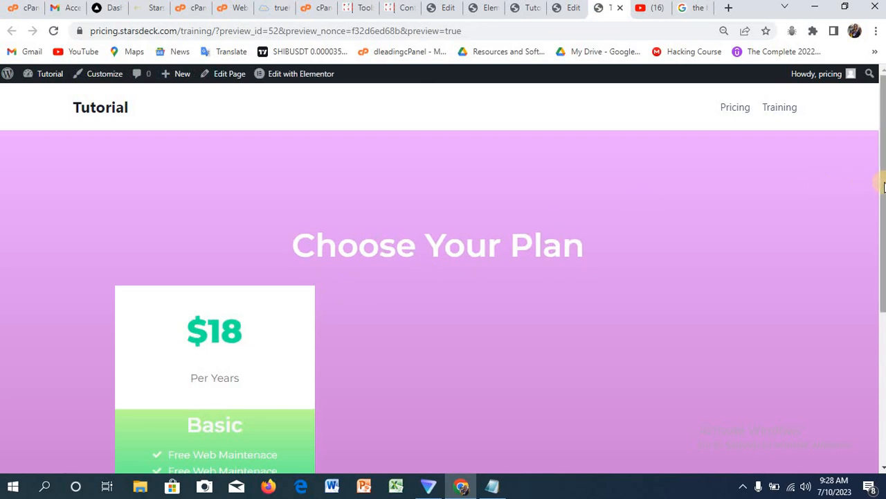
{"action": "left_click_drag", "start_coordinate": [881, 178], "coordinate": [879, 247]}
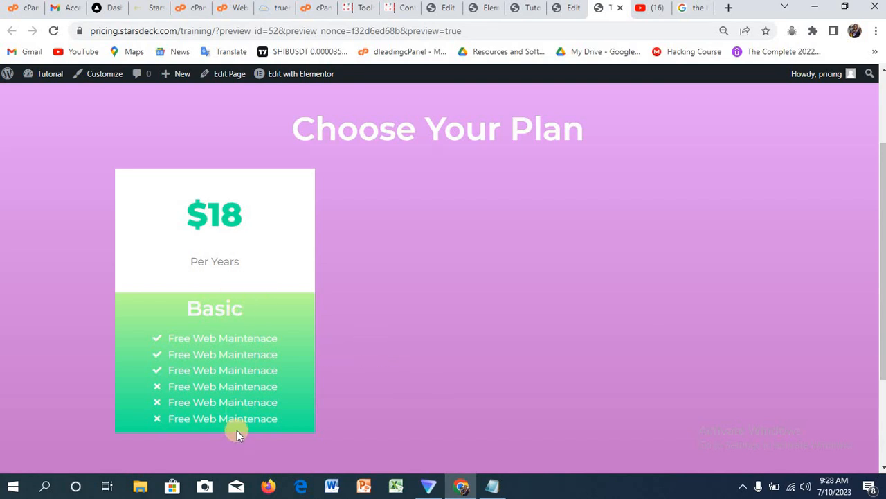
Step: Return to the Elementor editor, reload it, and expand the page structure down to the Basic card's innermost container
{"action": "left_click", "coordinate": [566, 8]}
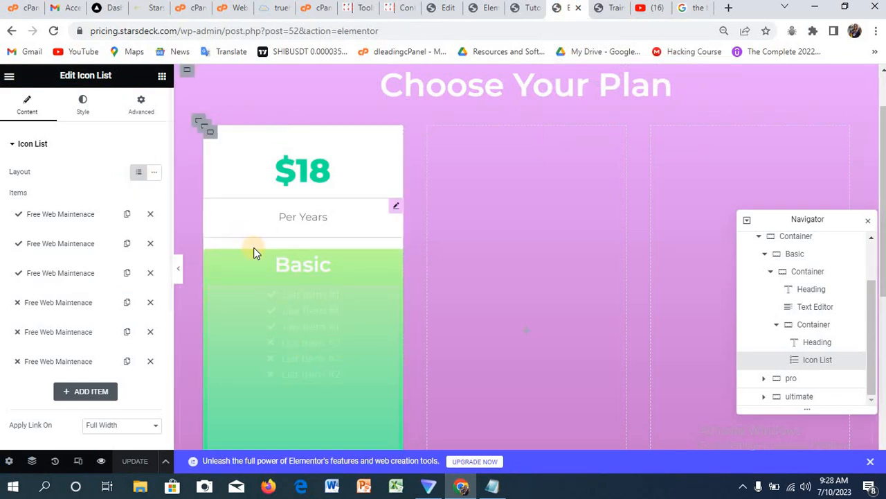
{"action": "left_click", "coordinate": [53, 31]}
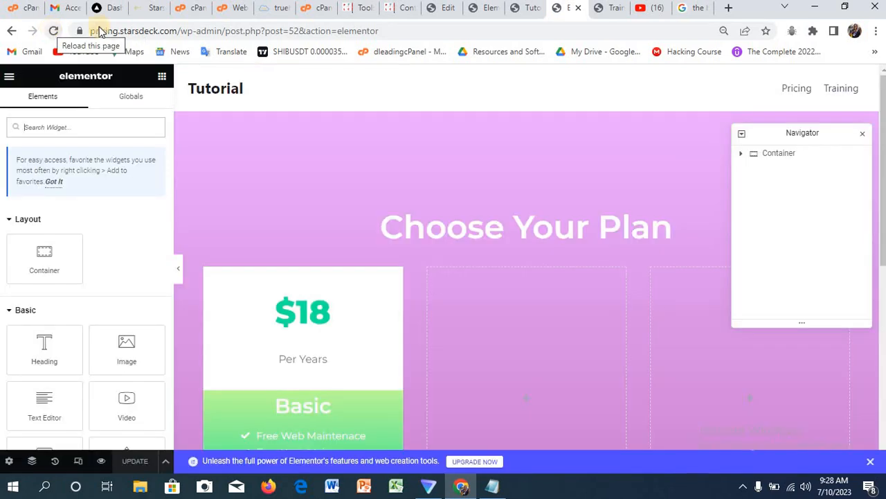
{"action": "left_click", "coordinate": [776, 154]}
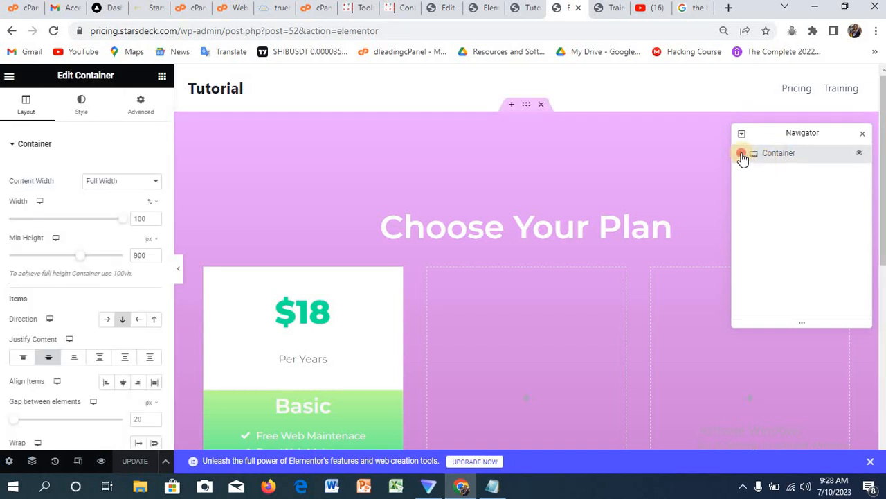
{"action": "left_click", "coordinate": [741, 154]}
{"action": "left_click", "coordinate": [749, 171]}
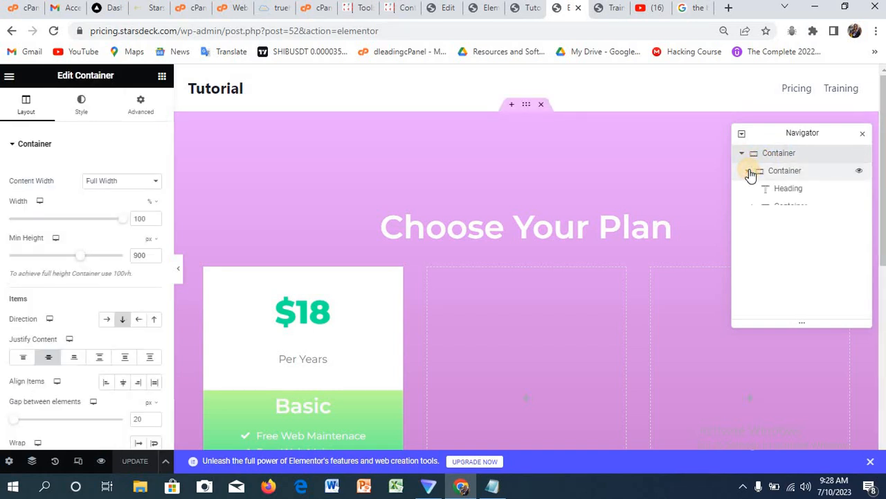
{"action": "left_click", "coordinate": [754, 207]}
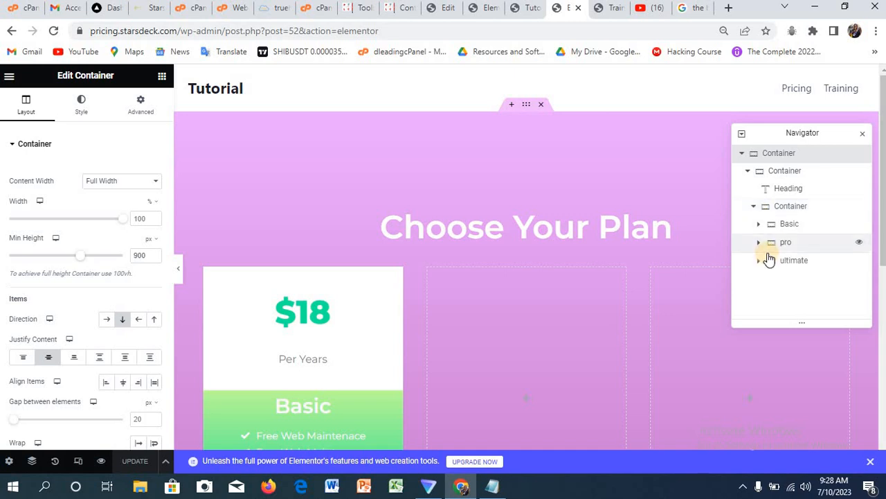
{"action": "left_click", "coordinate": [759, 225]}
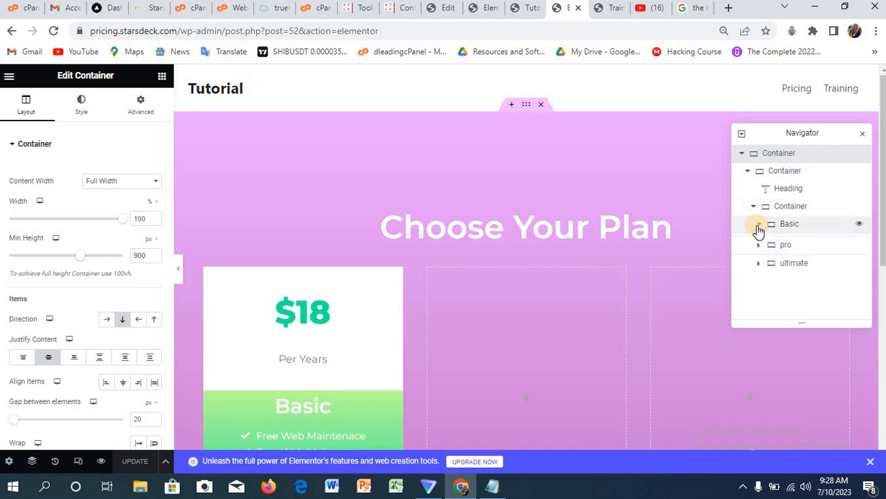
{"action": "left_click", "coordinate": [766, 243]}
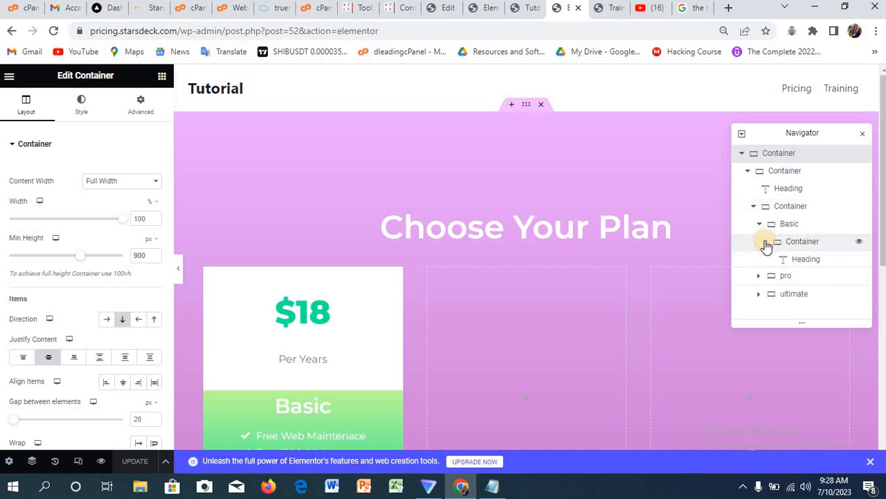
{"action": "left_click_drag", "start_coordinate": [867, 259], "coordinate": [866, 279]}
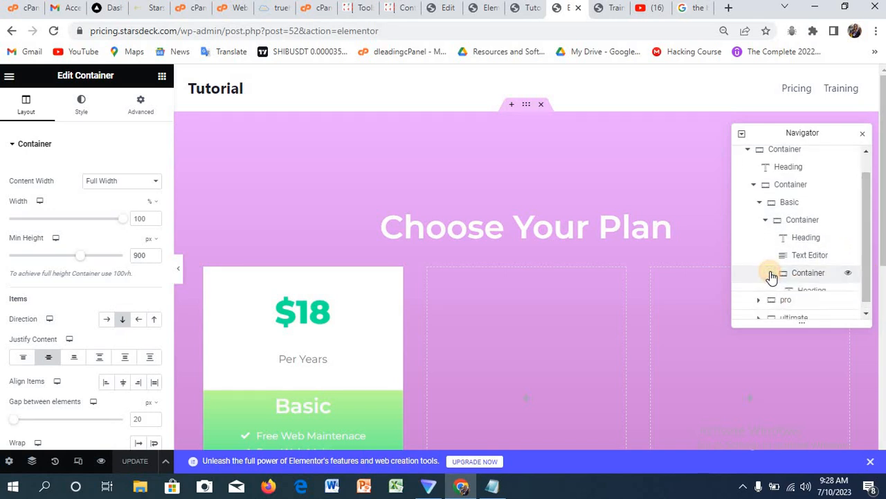
{"action": "left_click", "coordinate": [771, 274]}
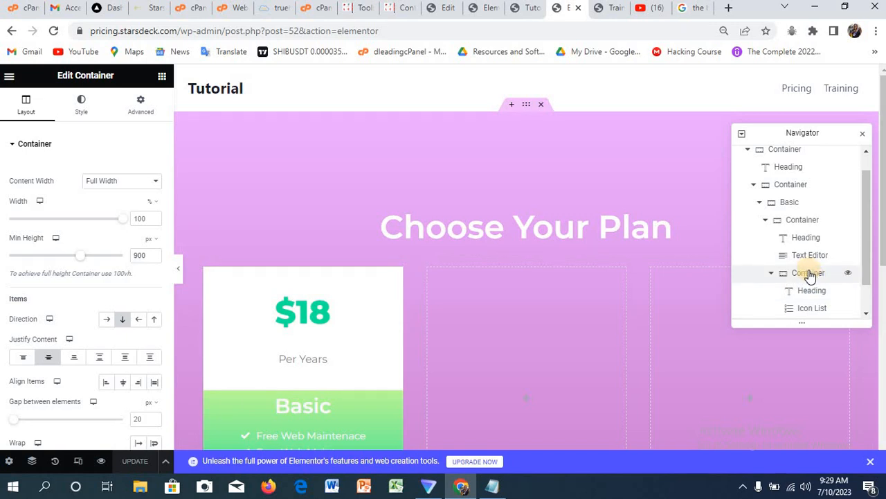
Step: Compare with the page preview, and give the Basic card's green container 50 px of top padding and 50 px of bottom padding
{"action": "left_click", "coordinate": [610, 8]}
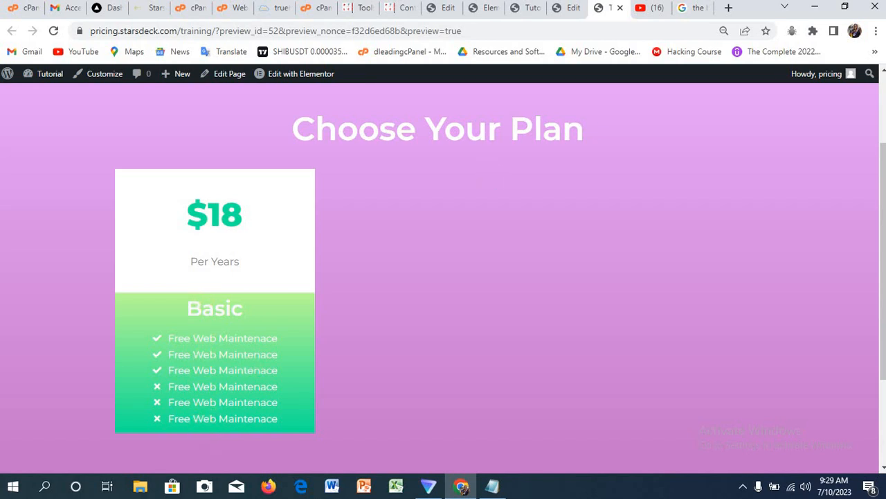
{"action": "left_click", "coordinate": [572, 10]}
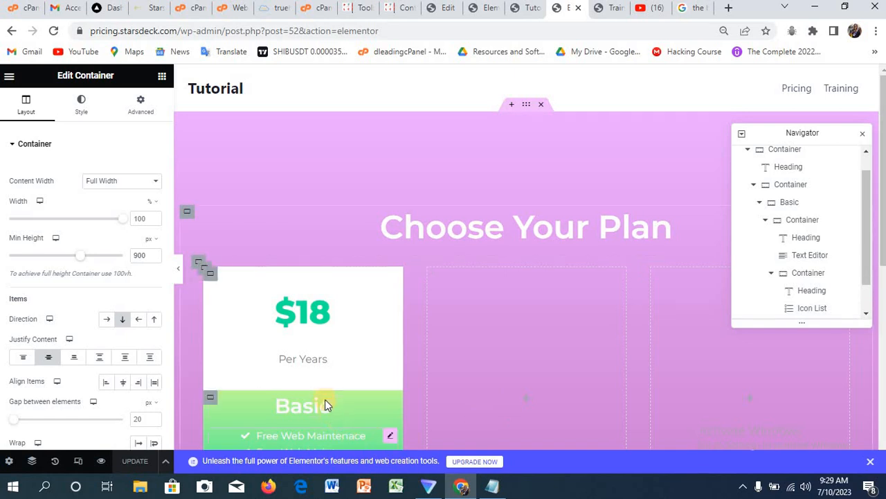
{"action": "left_click", "coordinate": [813, 277]}
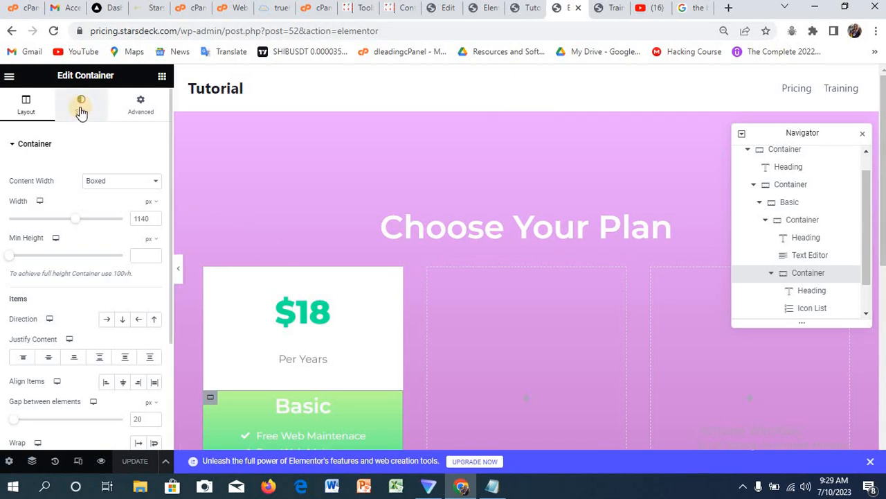
{"action": "left_click", "coordinate": [134, 111]}
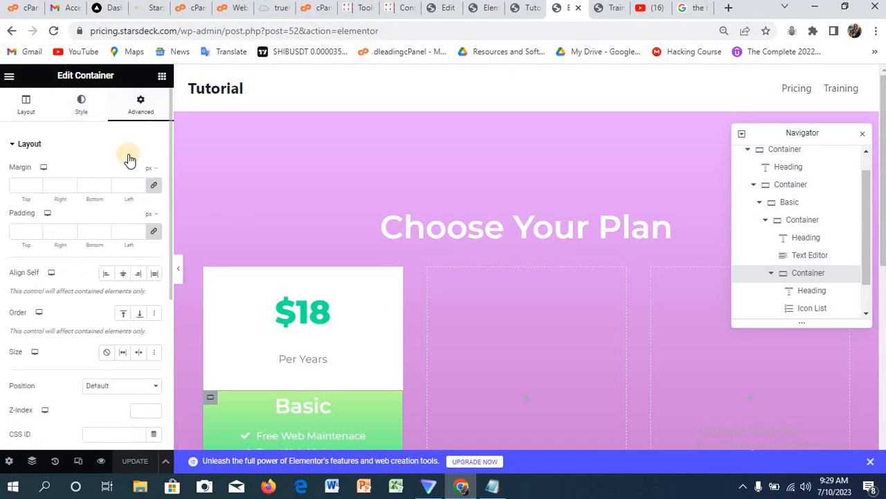
{"action": "left_click", "coordinate": [154, 234]}
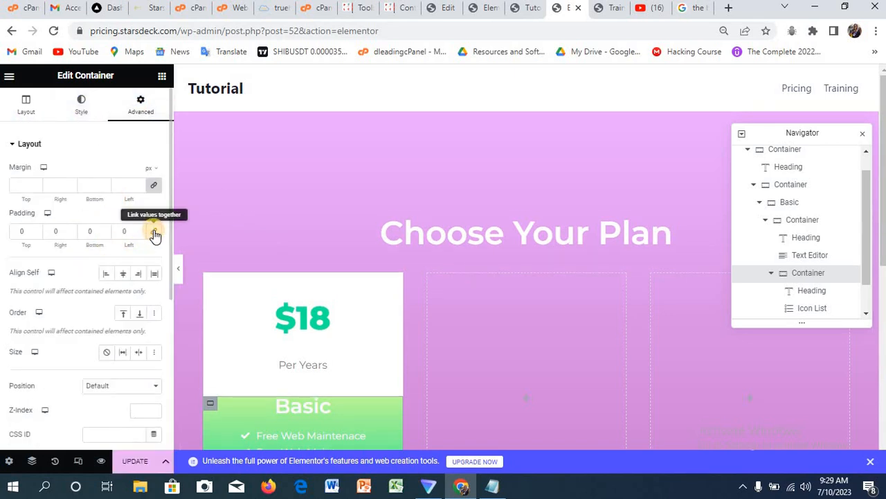
{"action": "left_click", "coordinate": [21, 230]}
{"action": "type", "text": "50"}
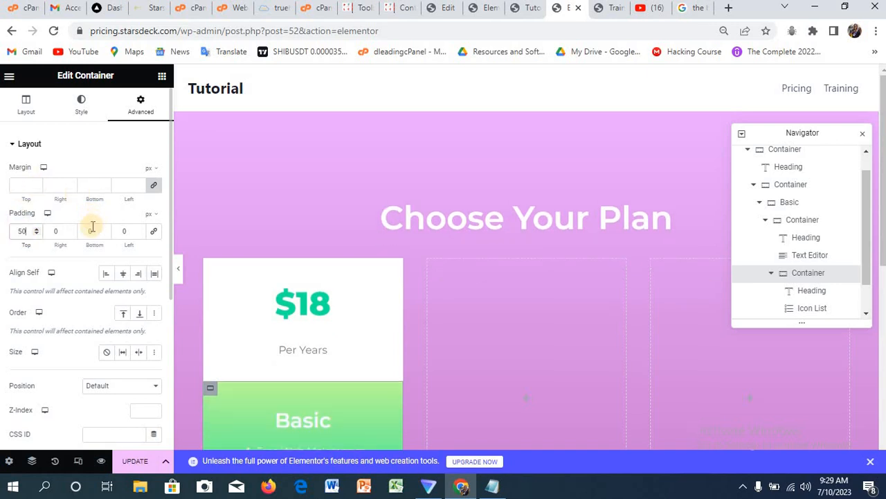
{"action": "left_click", "coordinate": [89, 230]}
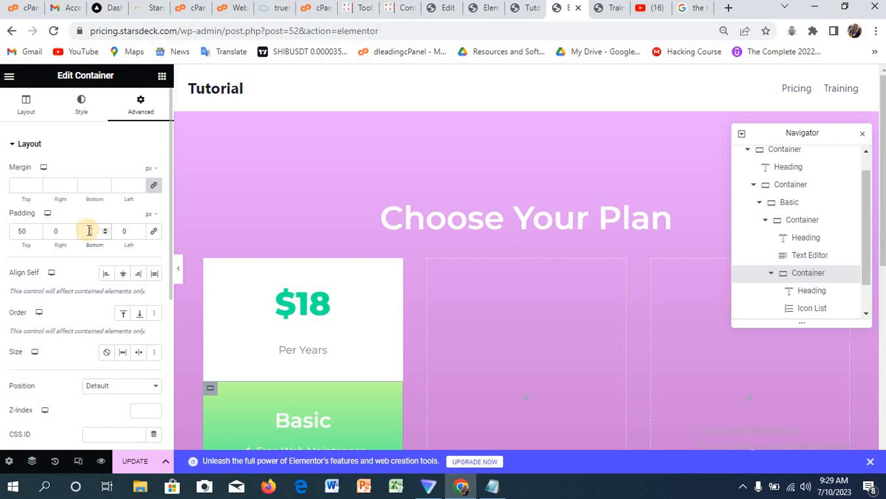
{"action": "type", "text": "50"}
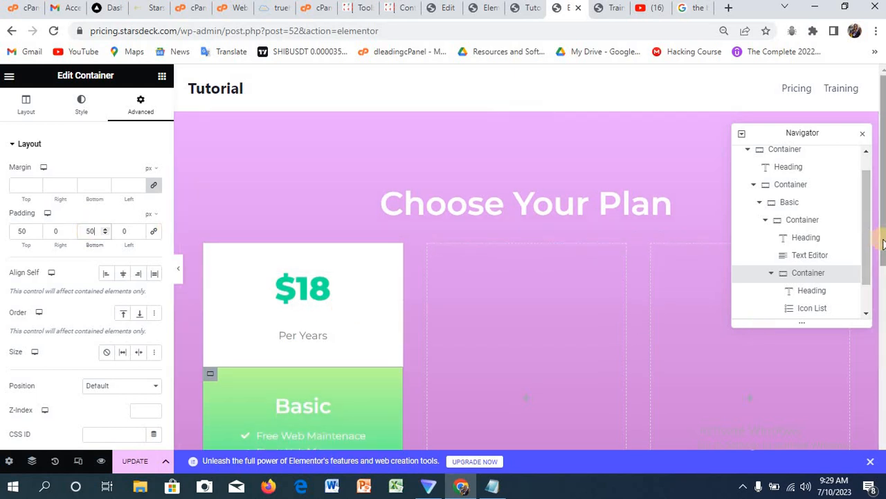
{"action": "scroll", "coordinate": [883, 242], "scroll_direction": "down", "scroll_amount": 2}
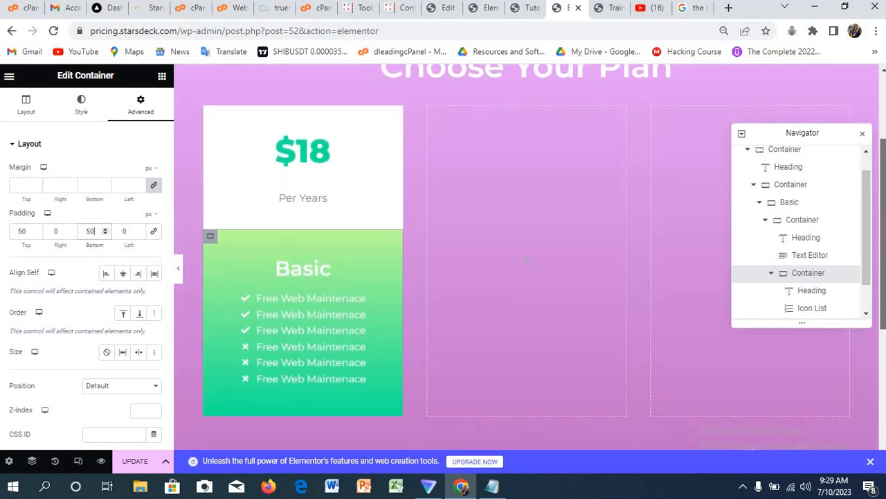
{"action": "left_click_drag", "start_coordinate": [883, 242], "coordinate": [883, 237]}
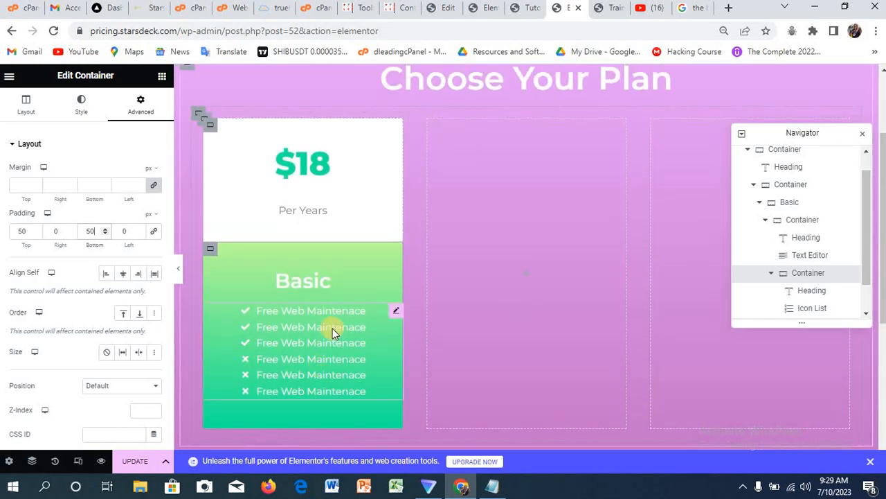
Step: Set the space between items in the Basic card's icon list to 5 px
{"action": "left_click", "coordinate": [395, 313]}
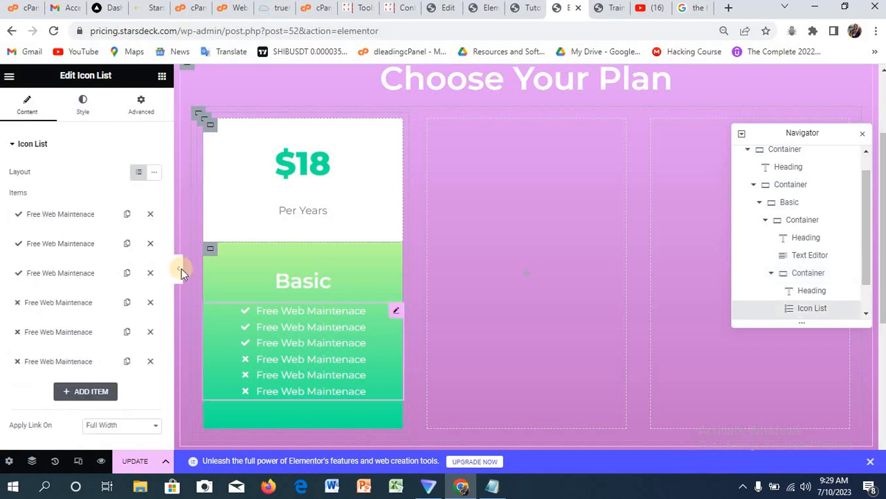
{"action": "left_click", "coordinate": [82, 107]}
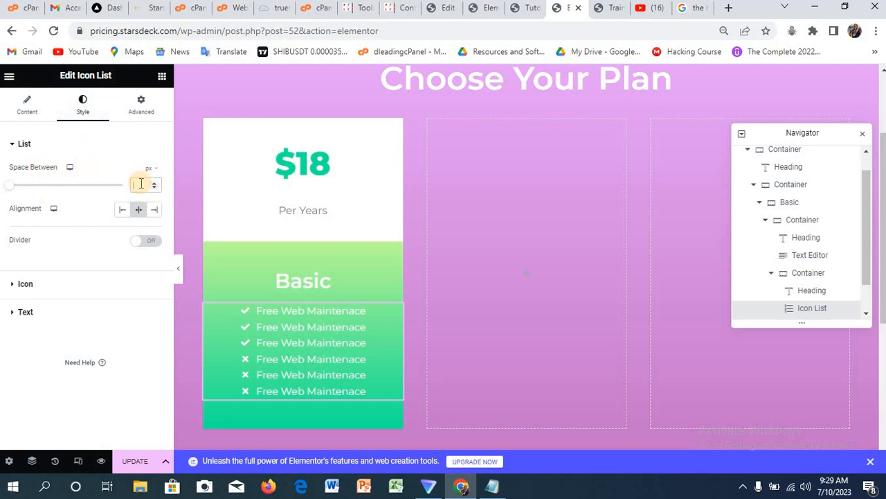
{"action": "type", "text": "50"}
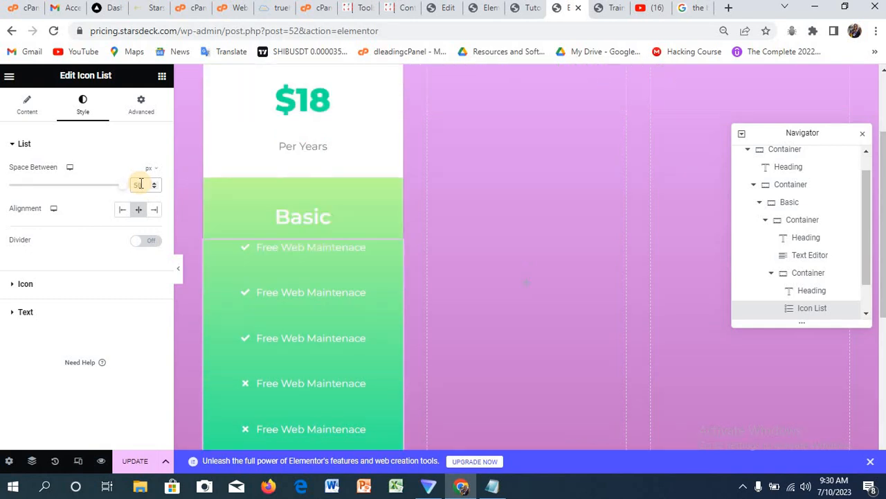
{"action": "key", "text": "BackSpace"}
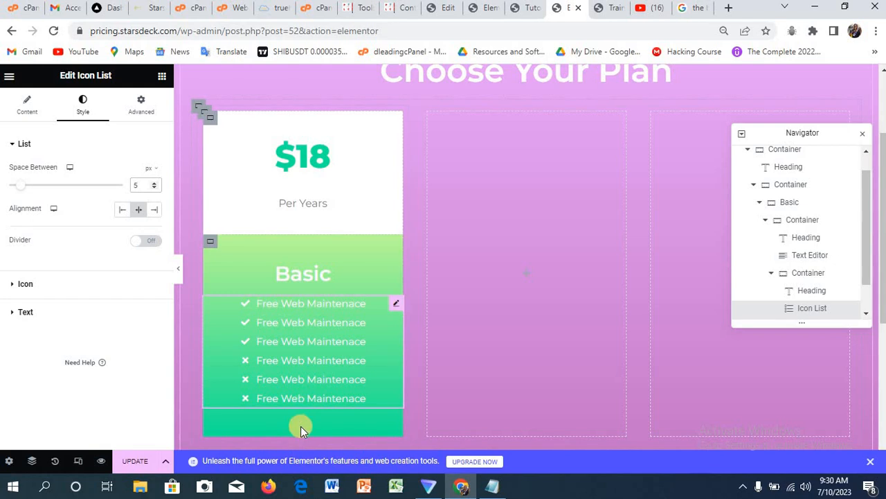
Step: Add a Button widget below the icon list in the Basic card and align it to the center
{"action": "left_click", "coordinate": [161, 76]}
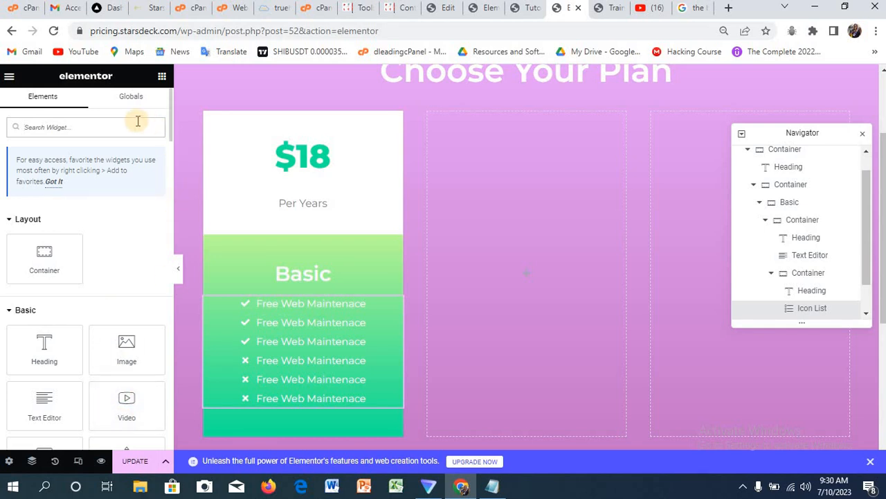
{"action": "type", "text": "bott"}
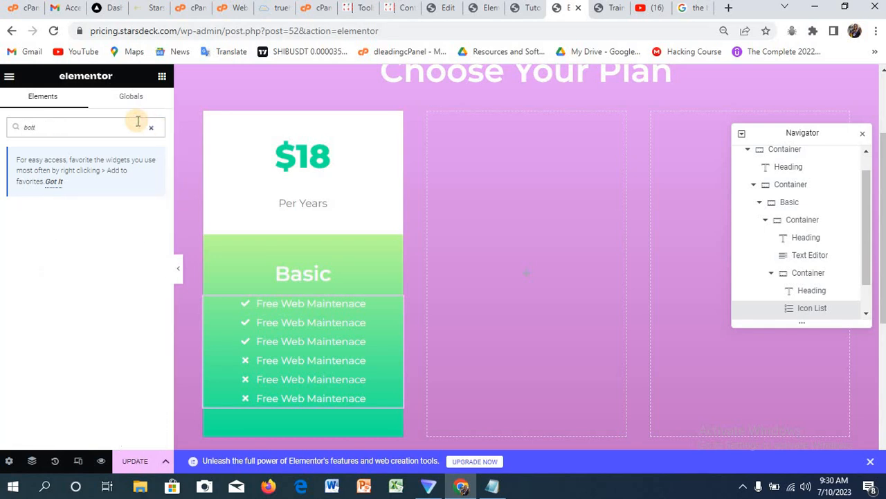
{"action": "key", "text": "BackSpace"}
{"action": "key", "text": "BackSpace"}
{"action": "key", "text": "BackSpace"}
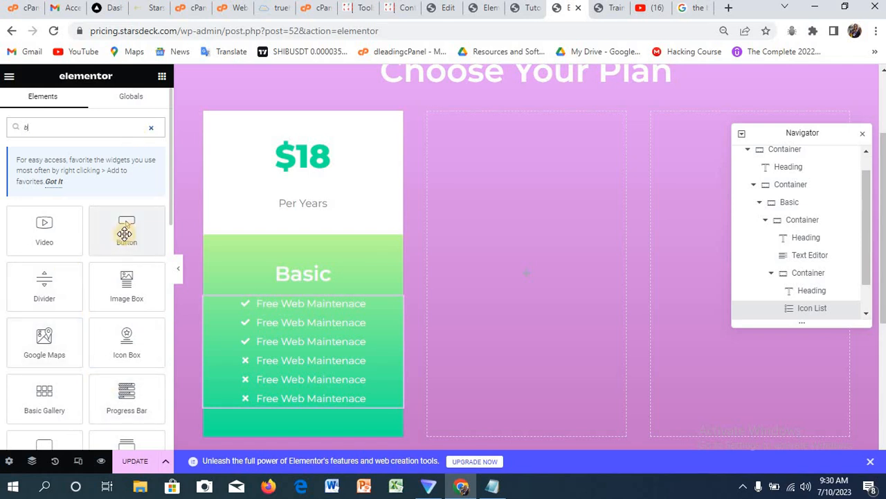
{"action": "left_click_drag", "start_coordinate": [124, 230], "coordinate": [298, 396]}
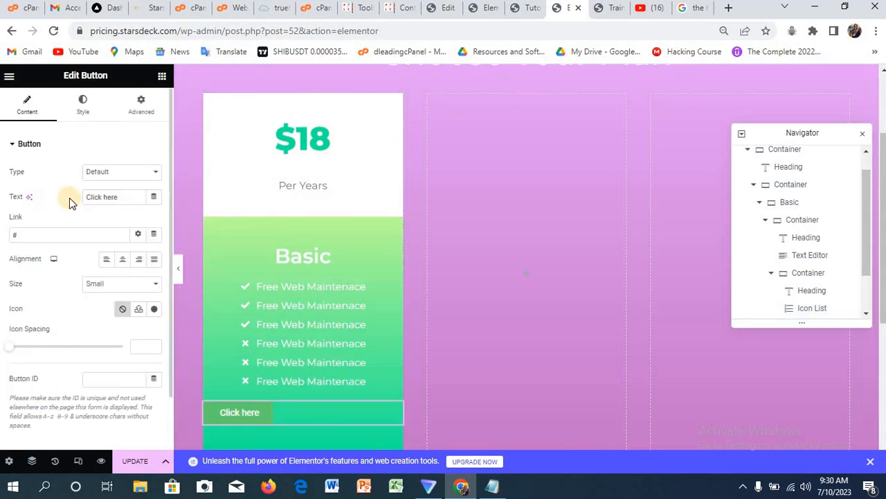
{"action": "left_click", "coordinate": [124, 260]}
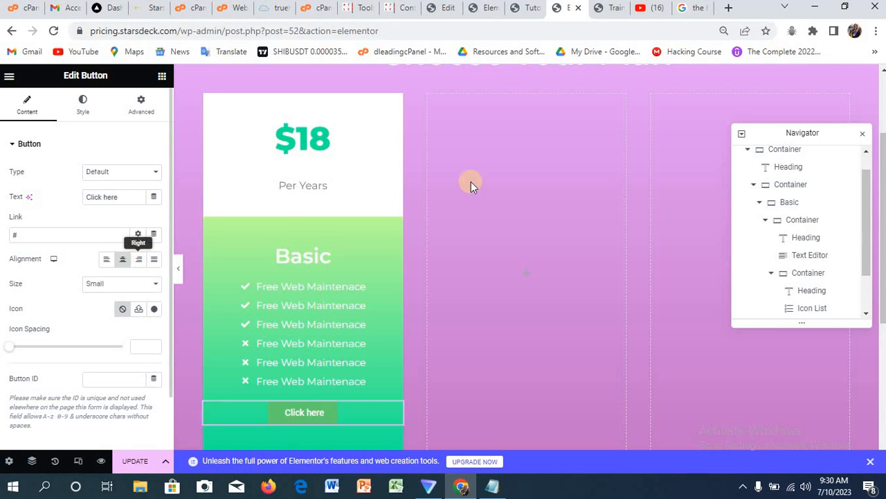
Step: Check the button label on the reference pricing page and set the new button's text to "Select Plan"
{"action": "left_click", "coordinate": [533, 10]}
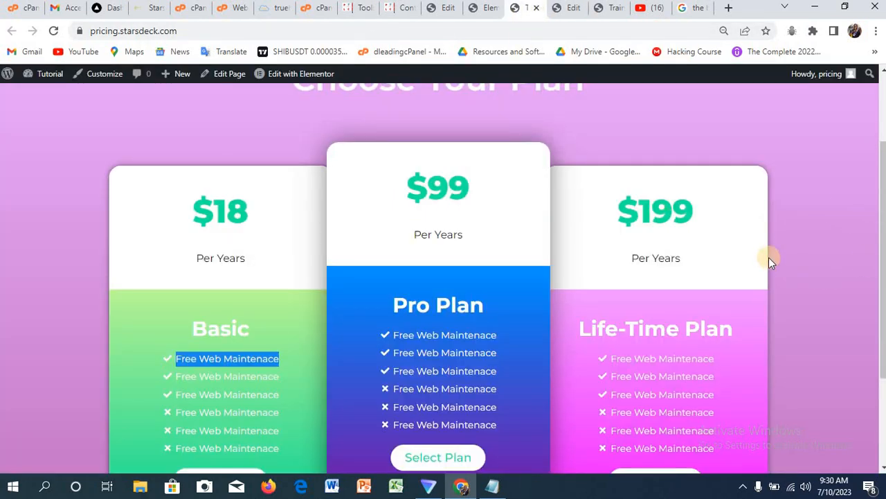
{"action": "left_click", "coordinate": [566, 10]}
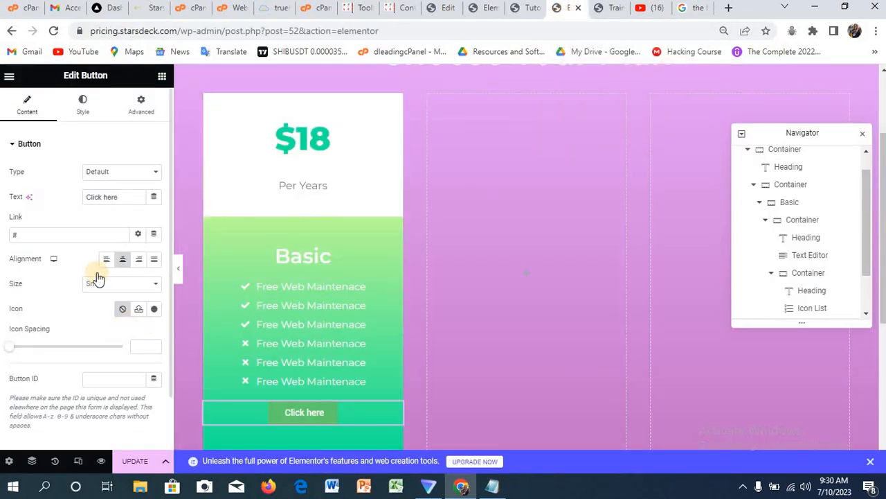
{"action": "left_click_drag", "start_coordinate": [123, 199], "coordinate": [84, 196]}
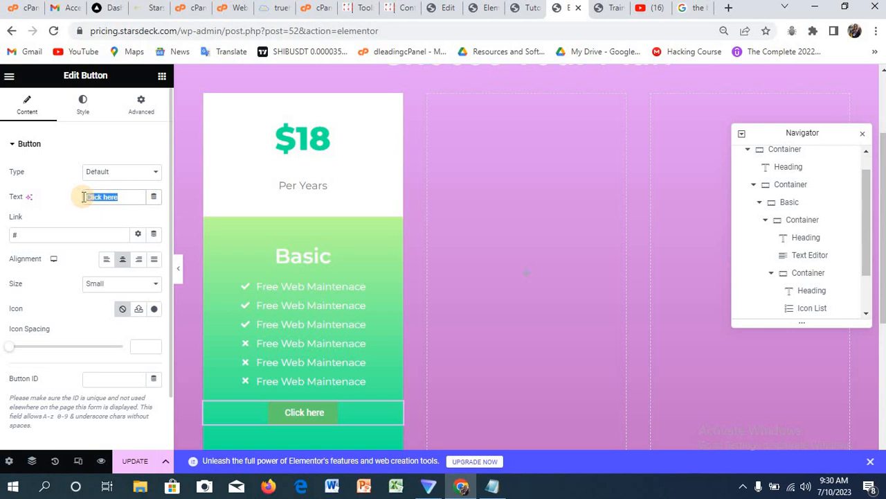
{"action": "type", "text": "Select Plan"}
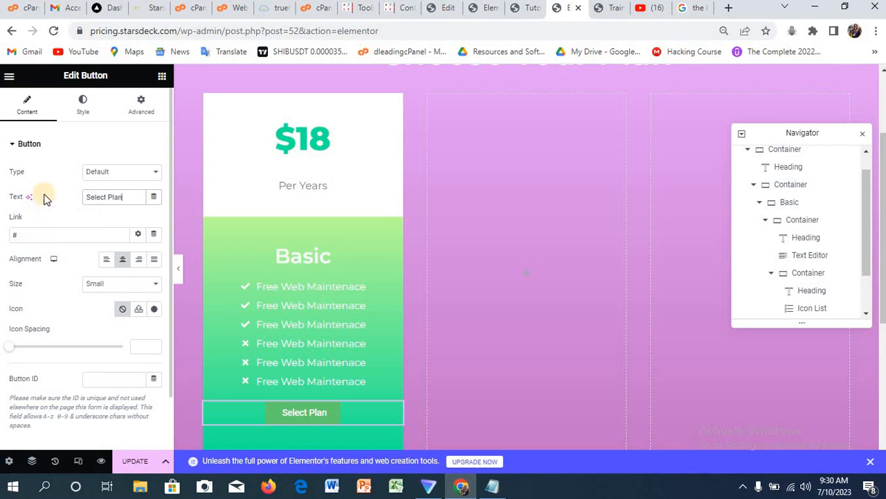
Step: Check the button styling on the reference pricing page and set the Select Plan button's text color to #12EB99
{"action": "left_click", "coordinate": [82, 110]}
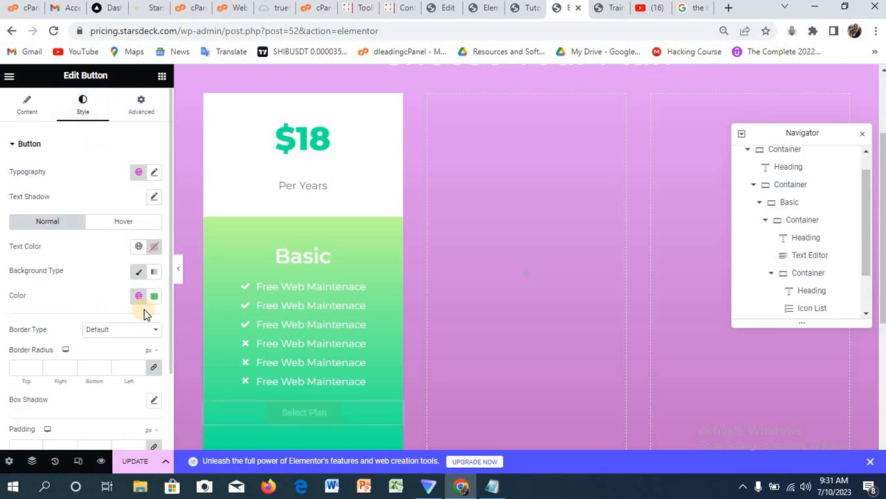
{"action": "left_click", "coordinate": [528, 9]}
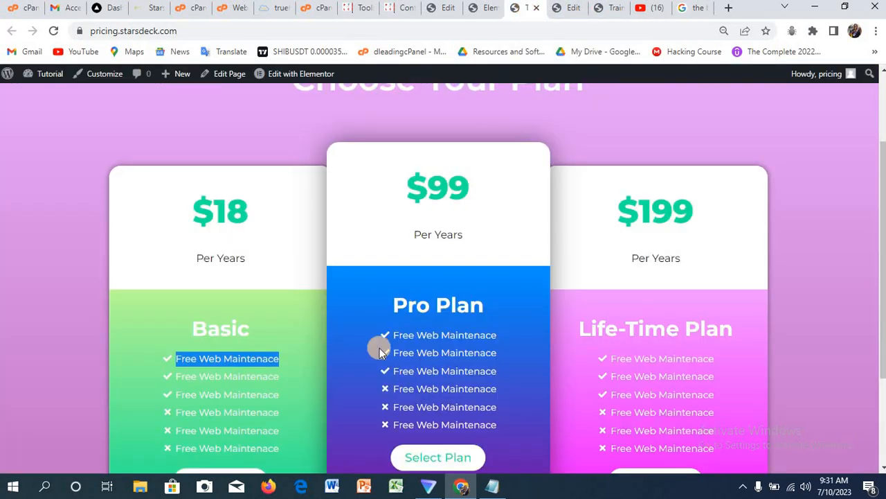
{"action": "scroll", "coordinate": [474, 415], "scroll_direction": "down", "scroll_amount": 1}
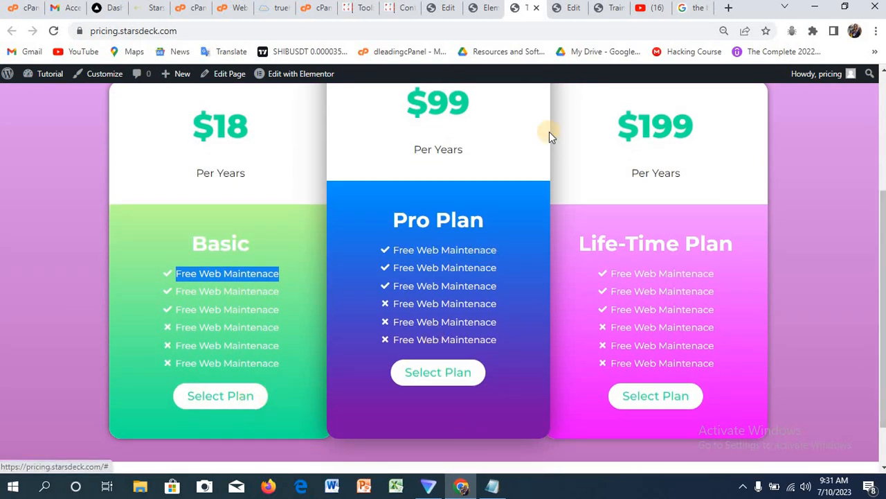
{"action": "left_click", "coordinate": [572, 11]}
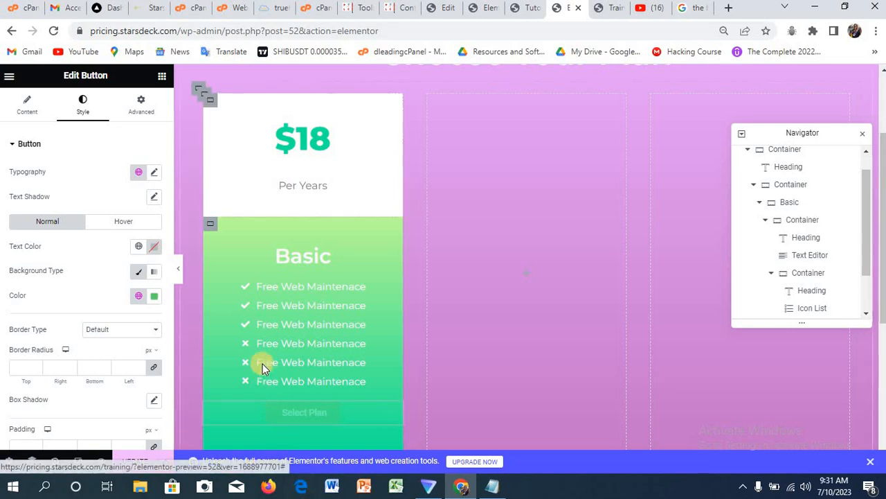
{"action": "left_click", "coordinate": [155, 250]}
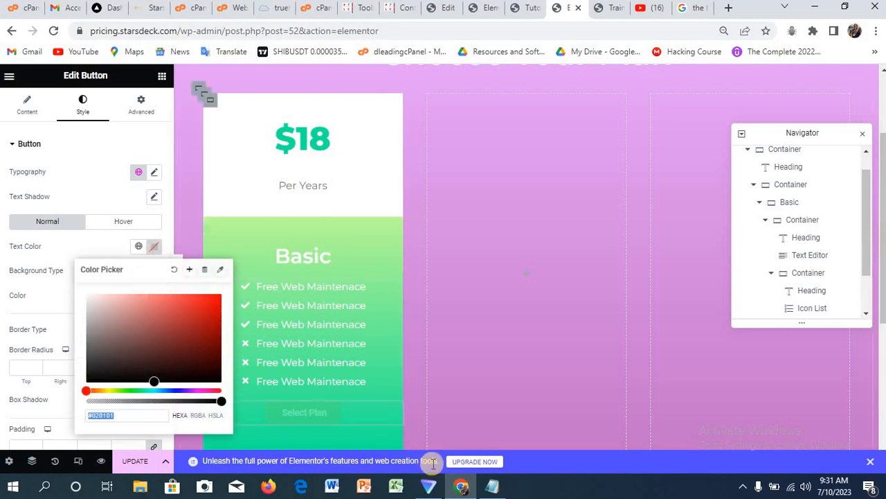
{"action": "left_click", "coordinate": [495, 489]}
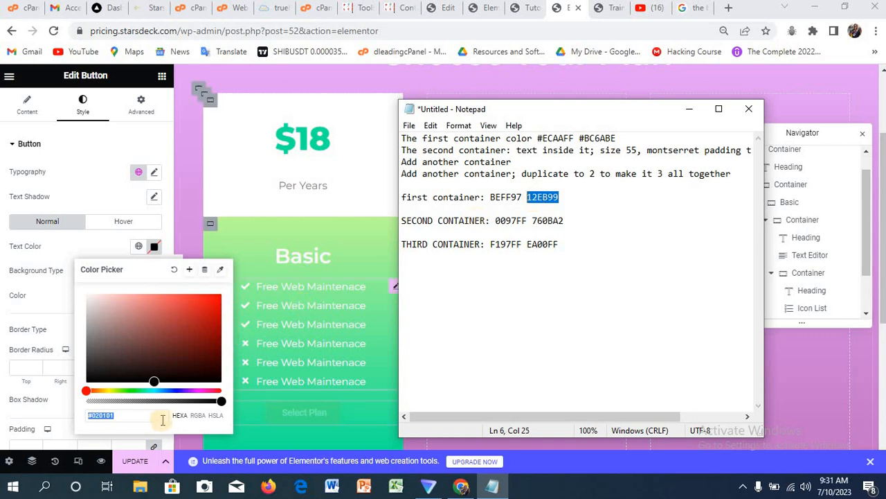
{"action": "left_click", "coordinate": [132, 416]}
{"action": "left_click_drag", "start_coordinate": [110, 415], "coordinate": [93, 416]}
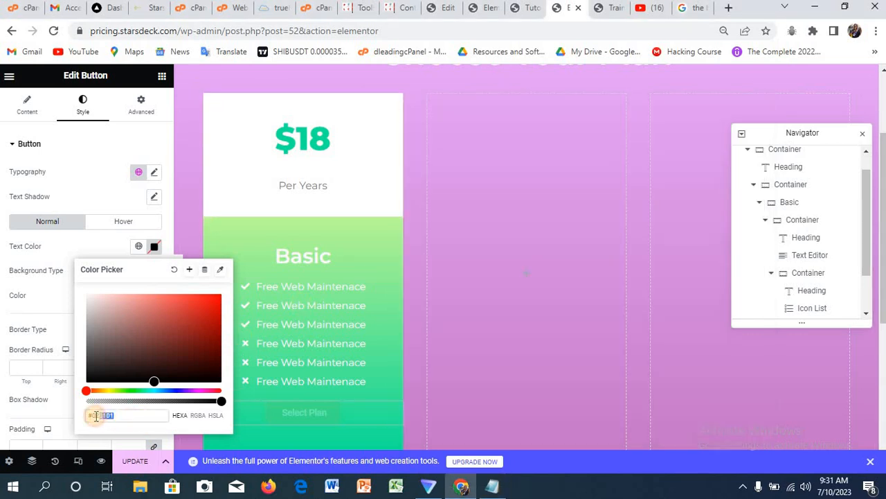
{"action": "type", "text": "2EB896"}
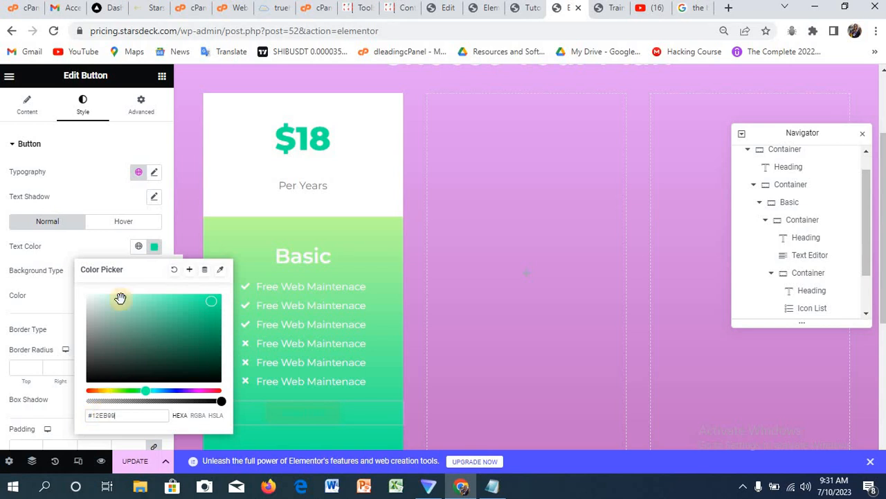
{"action": "left_click", "coordinate": [35, 247]}
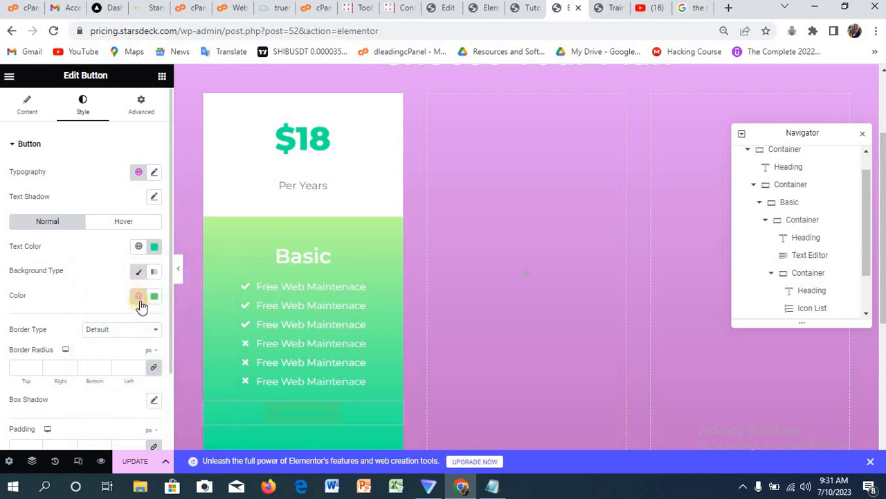
Step: Set the Select Plan button's background color to white, #FFFFFF
{"action": "left_click", "coordinate": [153, 300]}
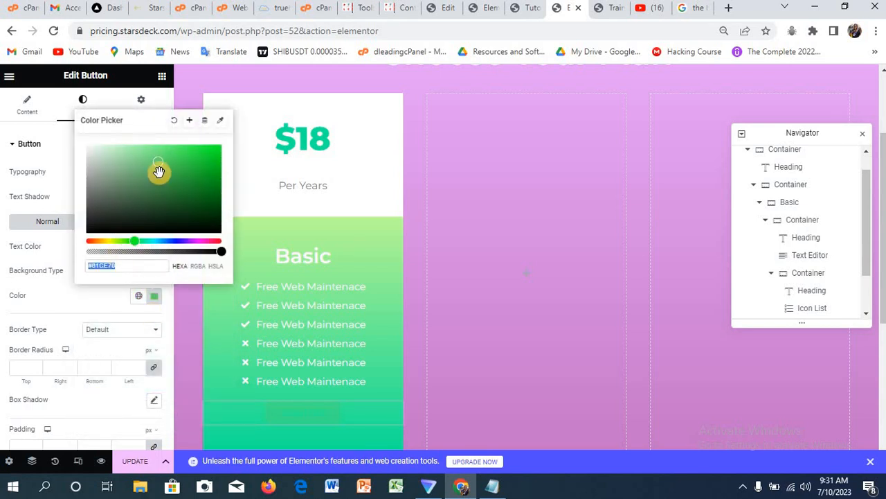
{"action": "left_click", "coordinate": [129, 160]}
{"action": "left_click_drag", "start_coordinate": [90, 146], "coordinate": [76, 149]}
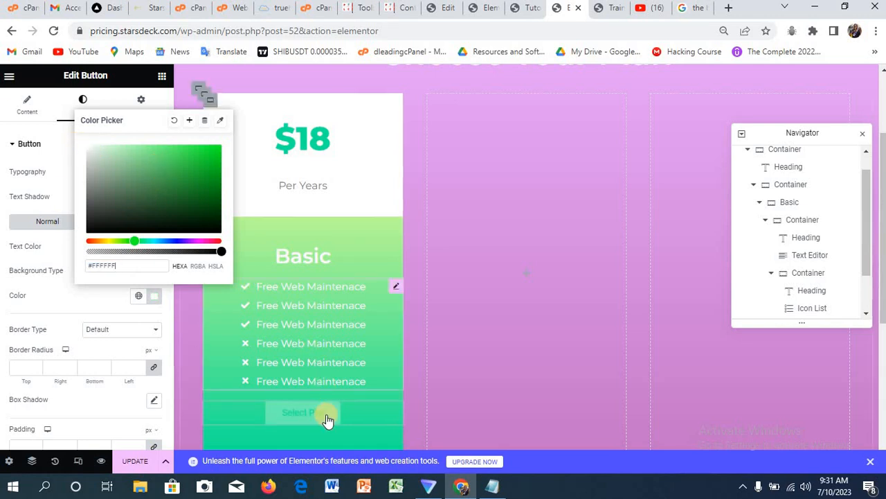
{"action": "left_click", "coordinate": [57, 181]}
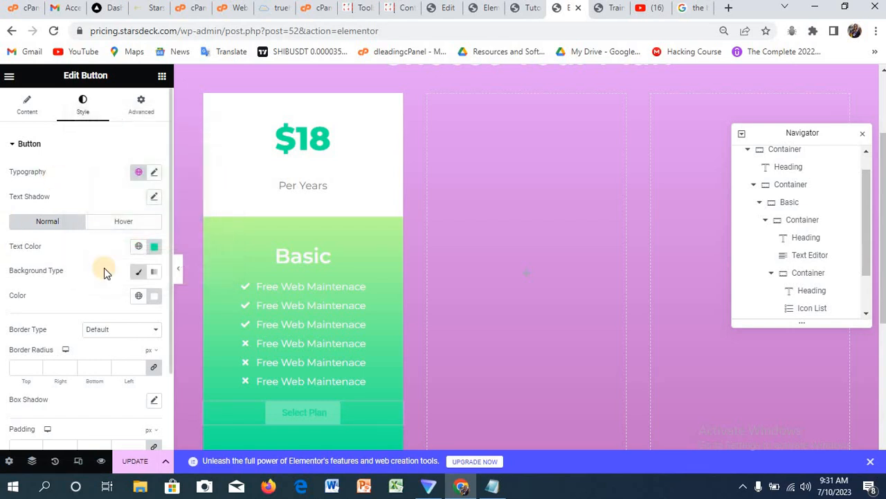
Step: Change the Select Plan button's font family to Montserrat
{"action": "left_click", "coordinate": [153, 173]}
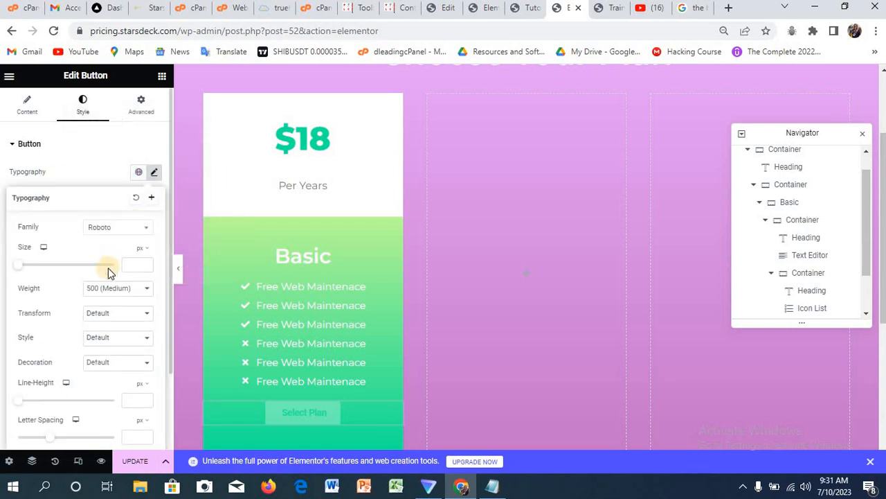
{"action": "left_click", "coordinate": [113, 228]}
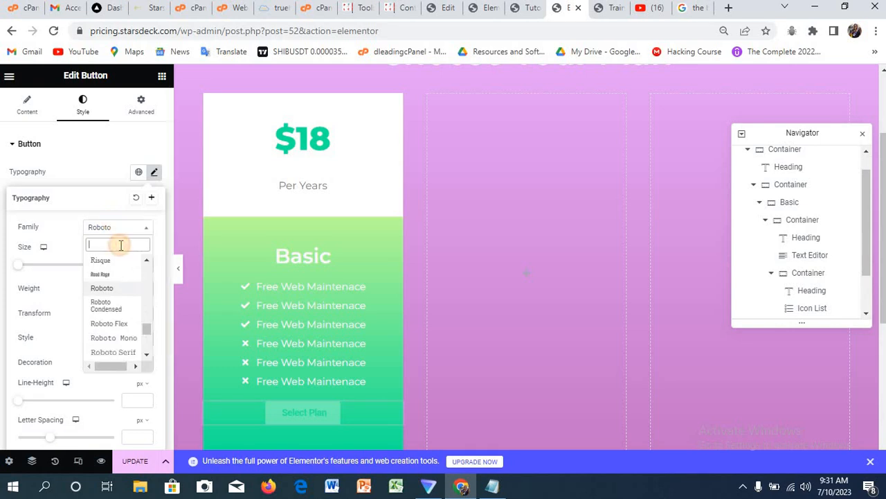
{"action": "type", "text": "see"}
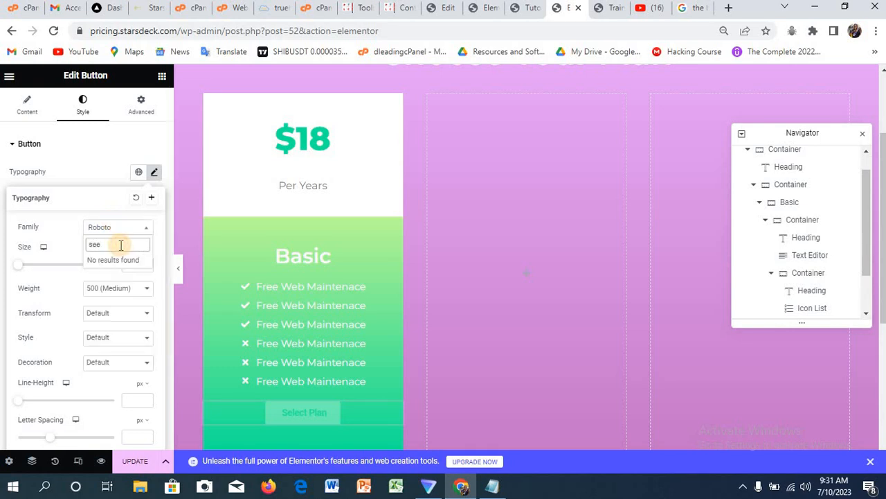
{"action": "key", "text": "BackSpace"}
{"action": "type", "text": "rr"}
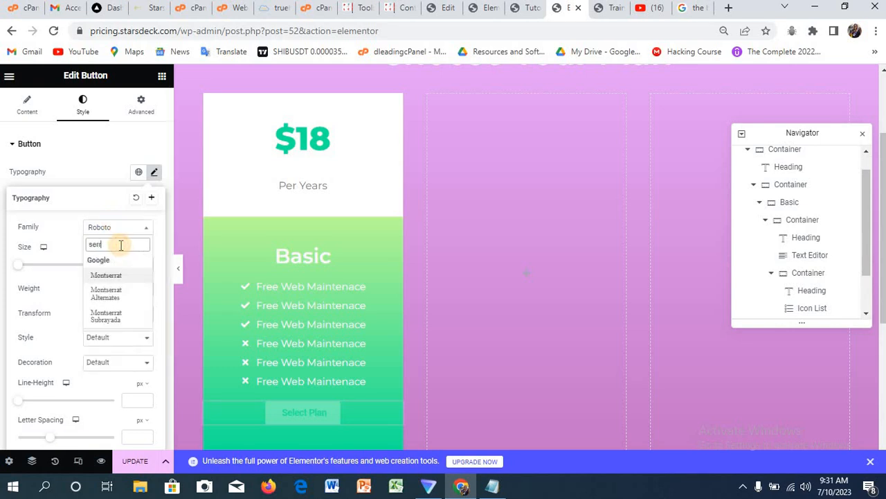
{"action": "left_click", "coordinate": [101, 277]}
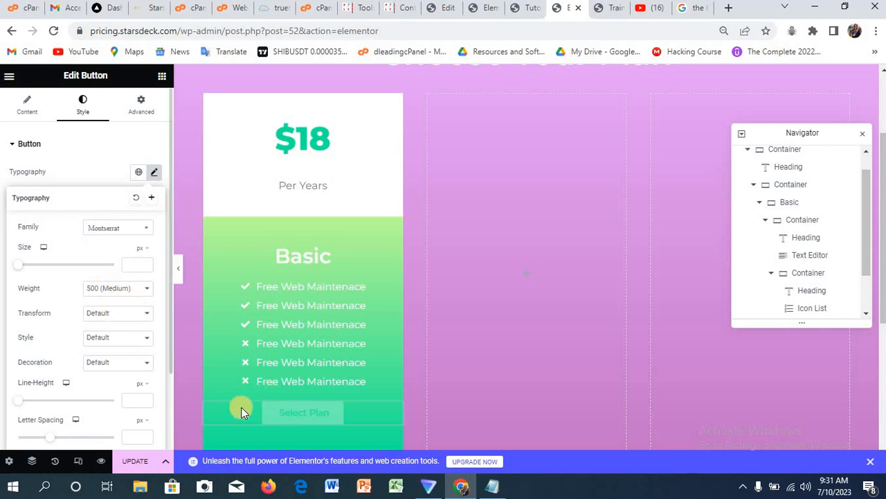
{"action": "left_click", "coordinate": [64, 170]}
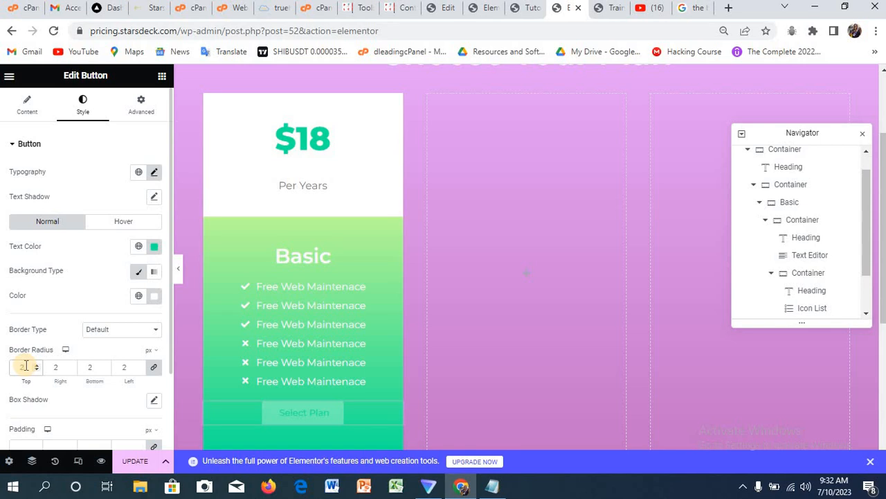
Step: Give the Select Plan button a 20 px border radius on all corners and update the page
{"action": "left_click", "coordinate": [25, 365]}
{"action": "type", "text": "20"}
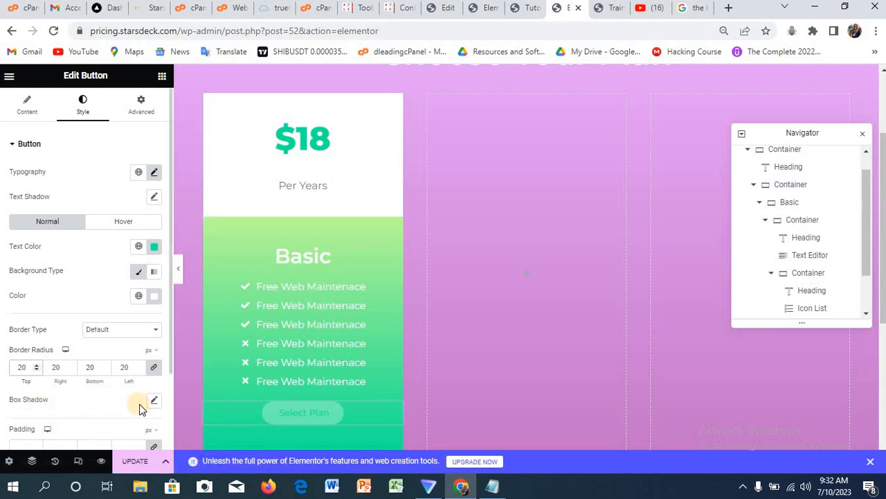
{"action": "left_click", "coordinate": [132, 463]}
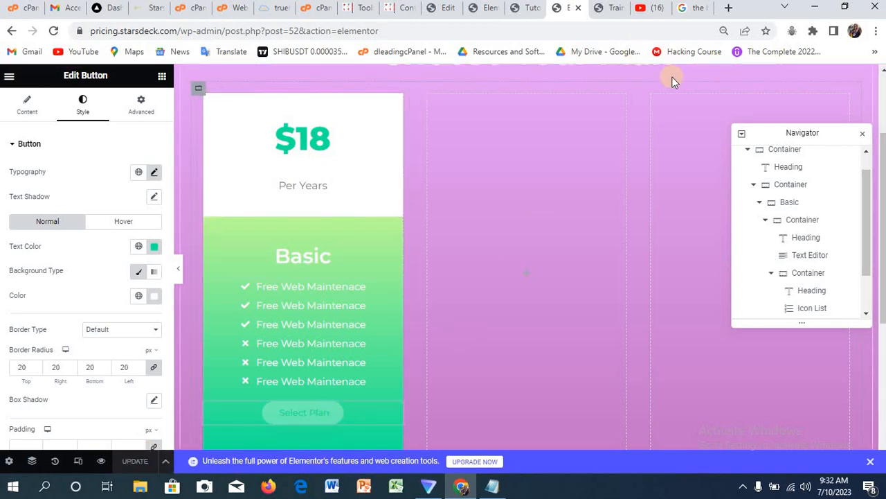
Step: Reload the page preview and compare the Basic card and its button with the reference pricing page
{"action": "left_click", "coordinate": [611, 9]}
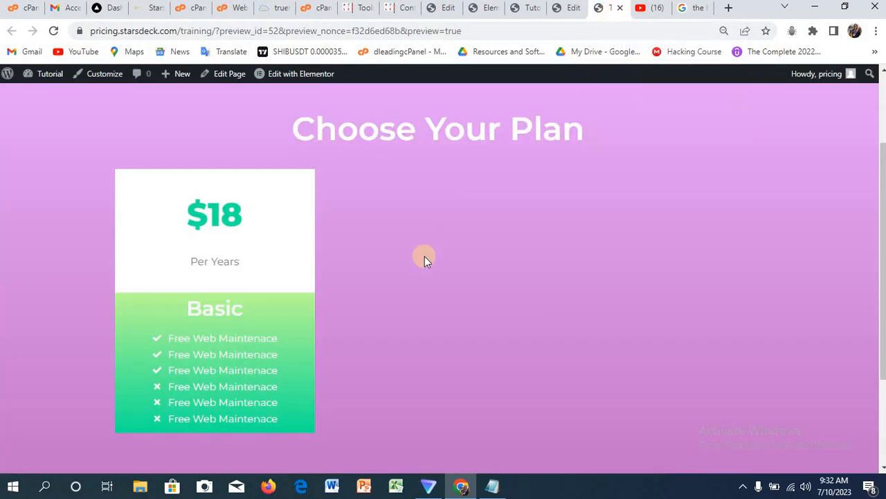
{"action": "key", "text": "F5"}
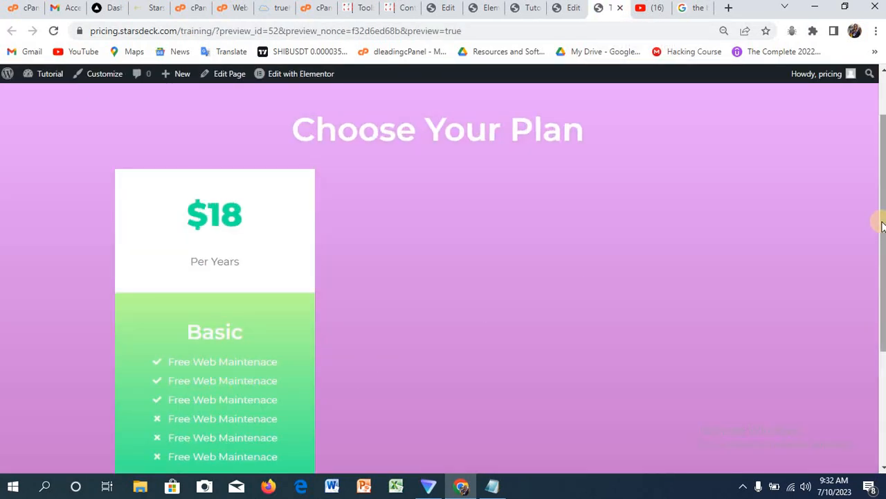
{"action": "left_click_drag", "start_coordinate": [877, 228], "coordinate": [880, 266]}
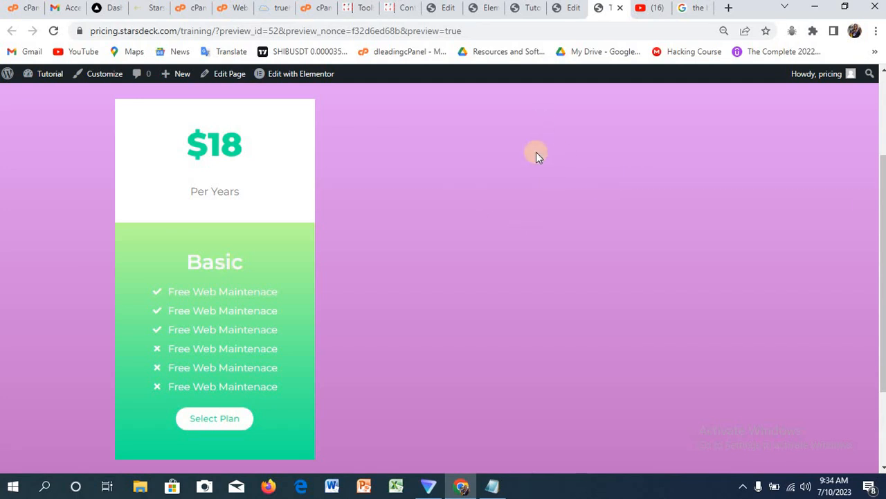
{"action": "left_click", "coordinate": [569, 8]}
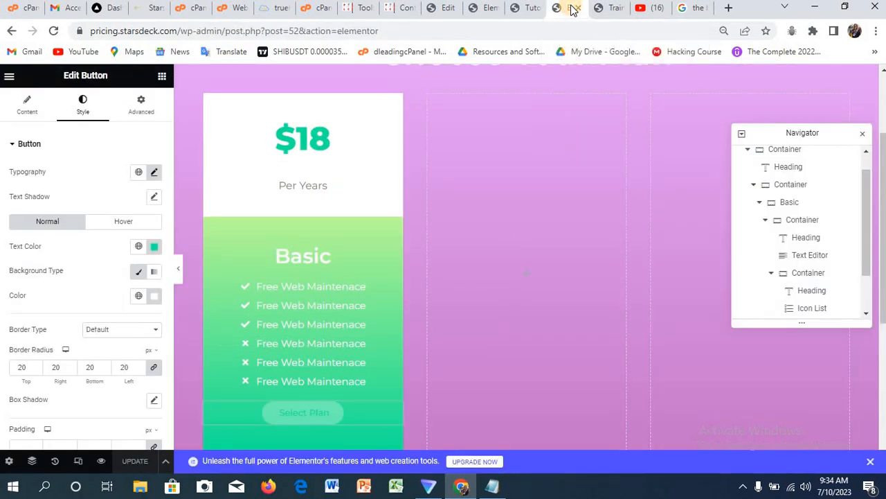
{"action": "left_click", "coordinate": [534, 8]}
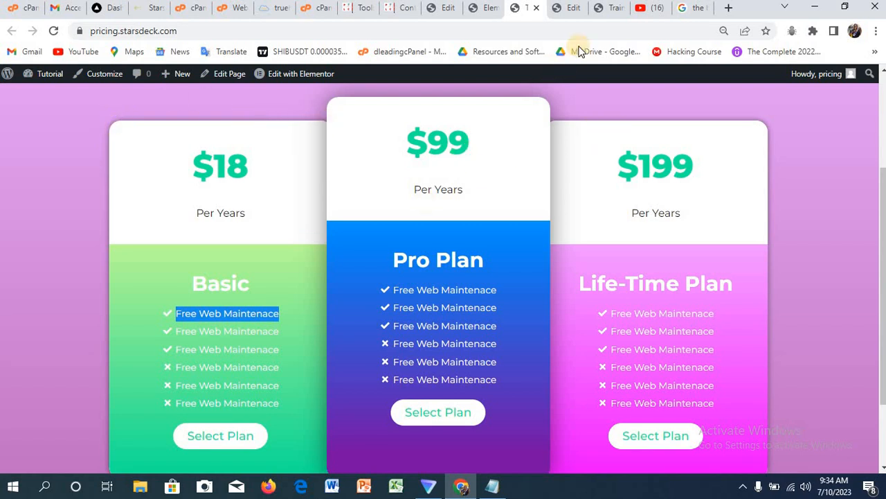
{"action": "left_click", "coordinate": [573, 9]}
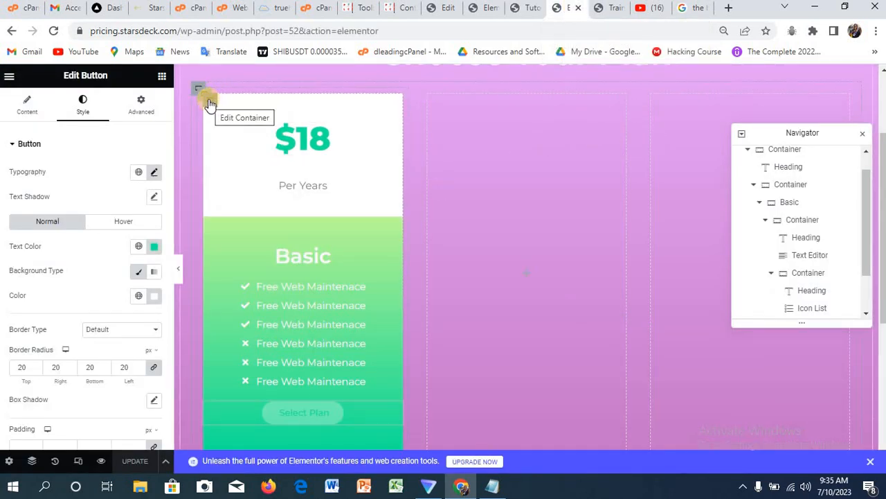
Step: Set the border radius of the Basic card's white outer container to 20 px on all corners
{"action": "left_click", "coordinate": [209, 102]}
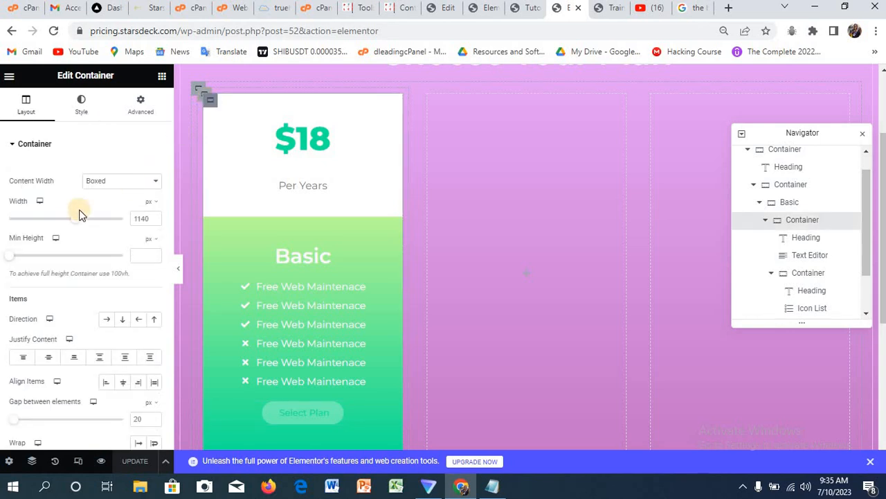
{"action": "left_click", "coordinate": [78, 114]}
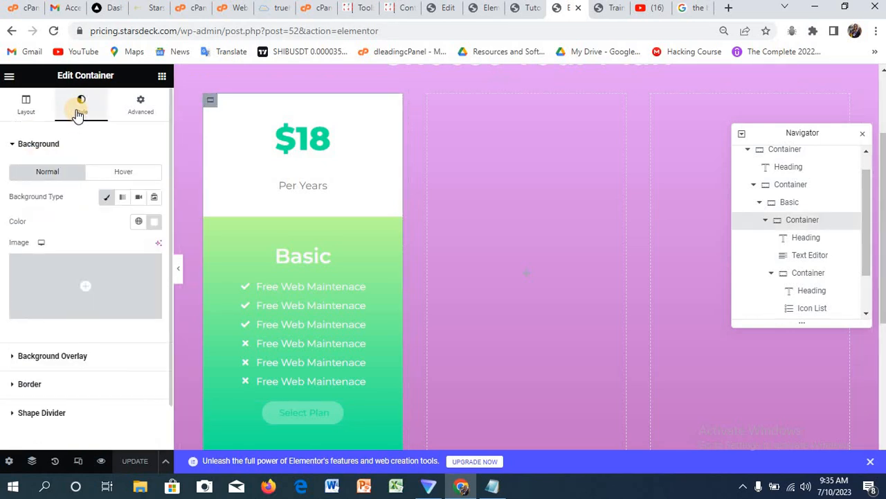
{"action": "left_click", "coordinate": [54, 386]}
{"action": "left_click", "coordinate": [23, 292]}
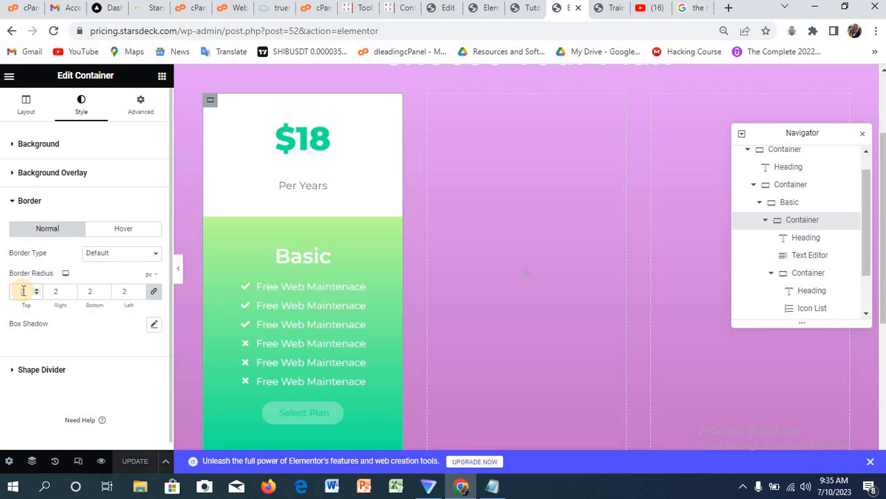
{"action": "type", "text": "20"}
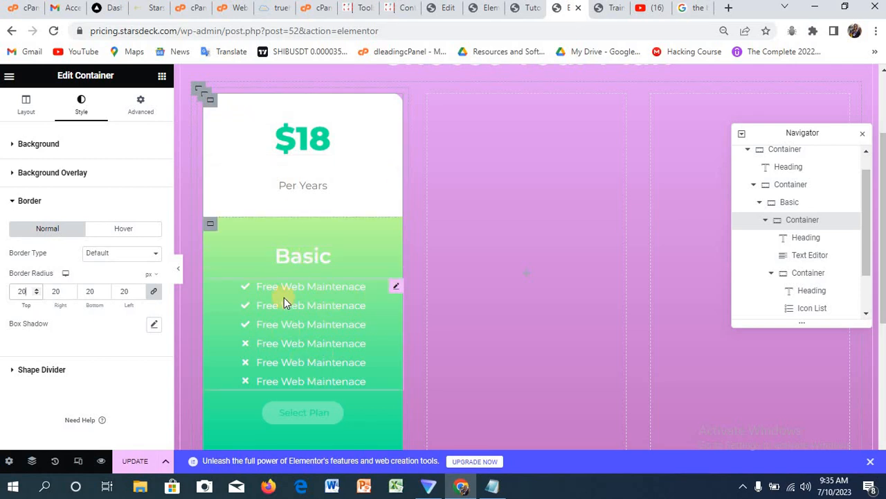
Step: Set the border radius of the Basic card's green inner container to 0 px top and right, 20 px bottom and left
{"action": "left_click", "coordinate": [210, 225]}
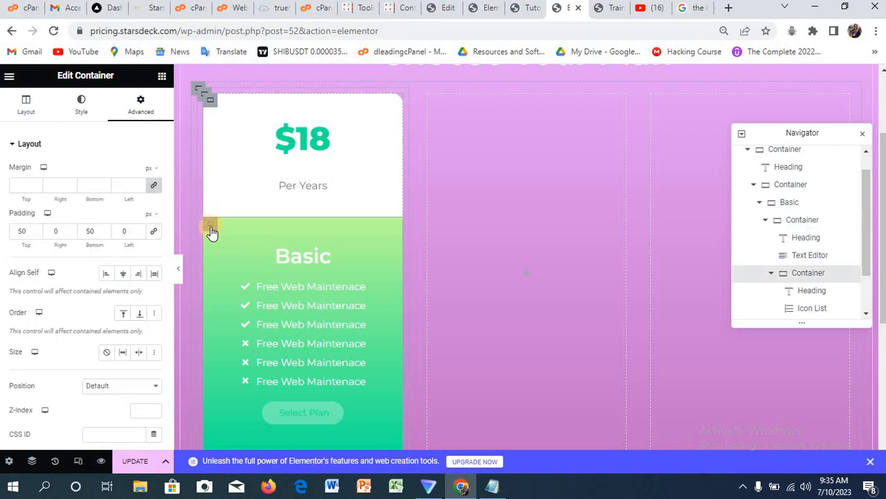
{"action": "left_click", "coordinate": [80, 114]}
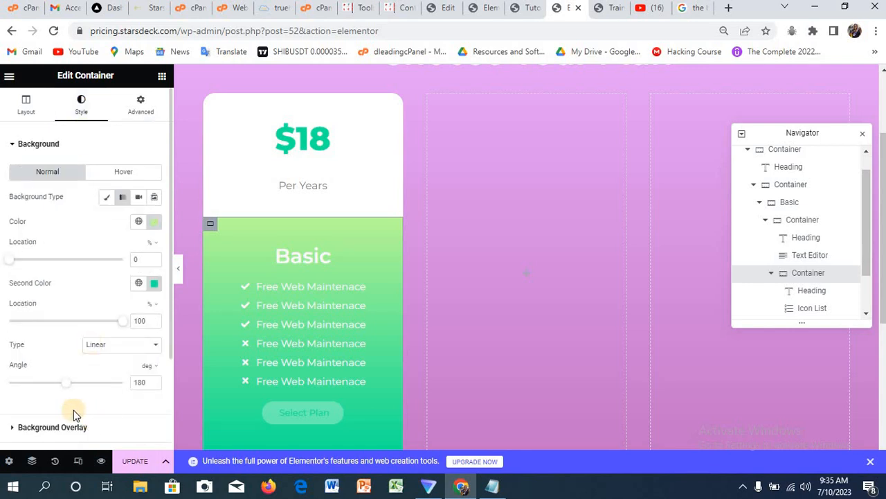
{"action": "left_click", "coordinate": [36, 145]}
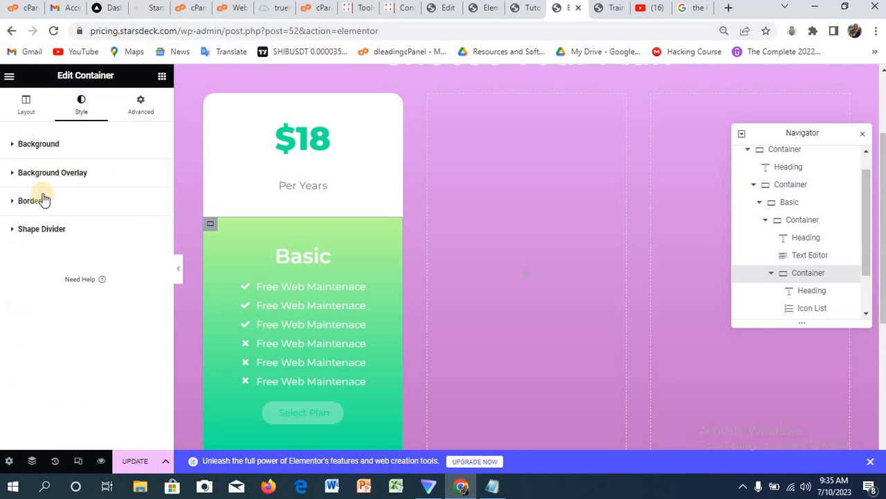
{"action": "left_click", "coordinate": [41, 199]}
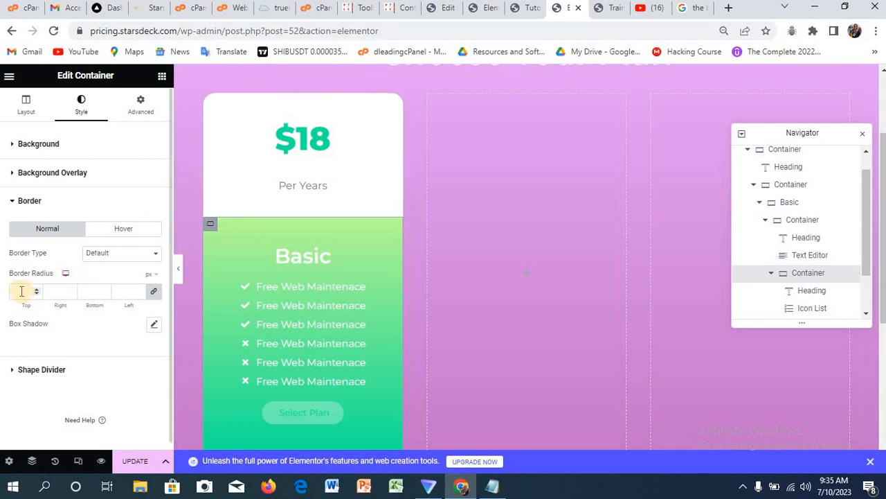
{"action": "type", "text": "0"}
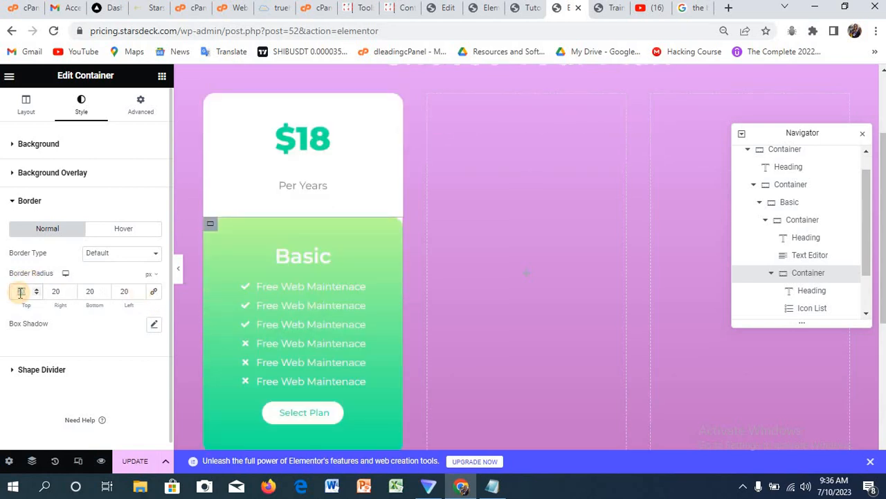
{"action": "left_click", "coordinate": [56, 291]}
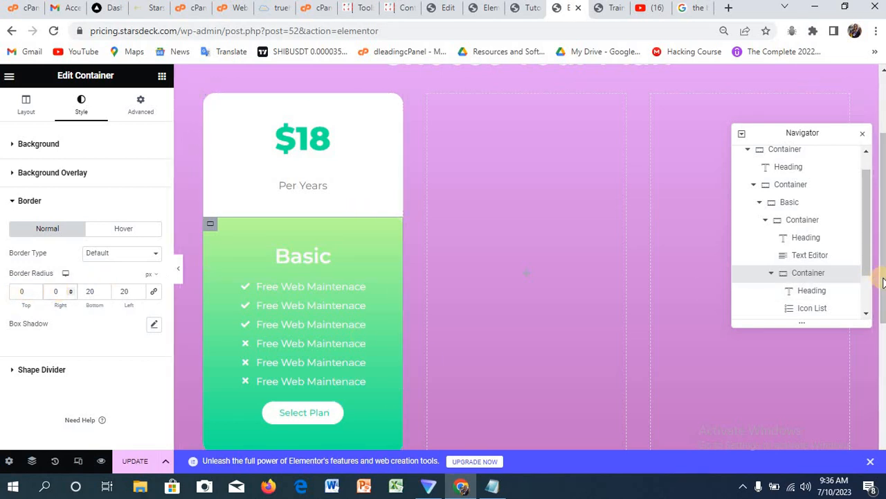
{"action": "left_click_drag", "start_coordinate": [883, 281], "coordinate": [424, 386]}
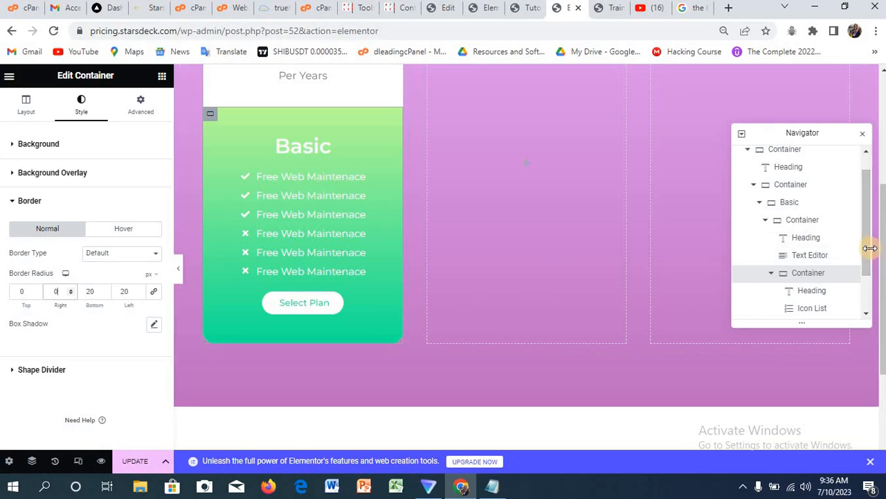
{"action": "scroll", "coordinate": [881, 220], "scroll_direction": "up", "scroll_amount": 1}
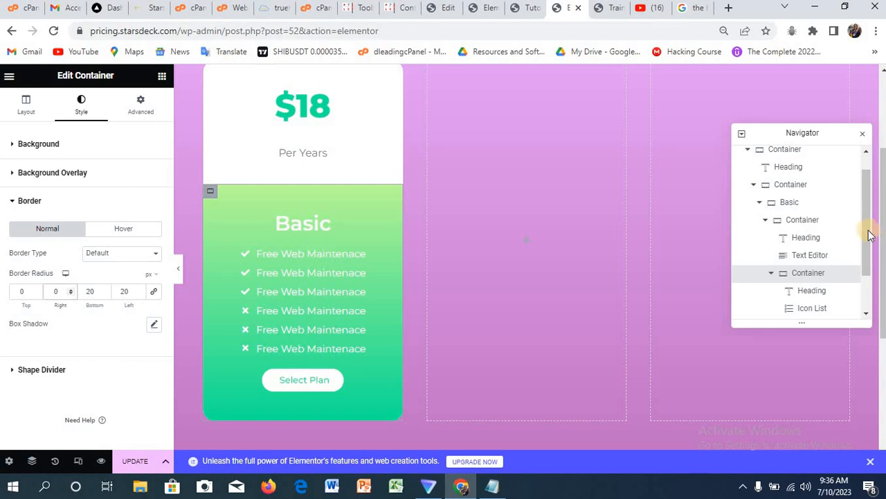
Step: Collapse the Basic column container in the page structure and duplicate it twice
{"action": "left_click_drag", "start_coordinate": [867, 229], "coordinate": [868, 263]}
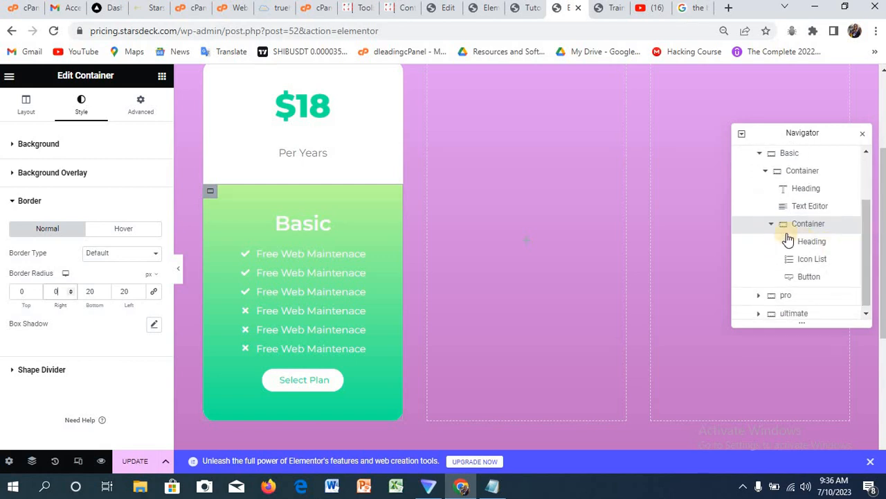
{"action": "left_click", "coordinate": [773, 155]}
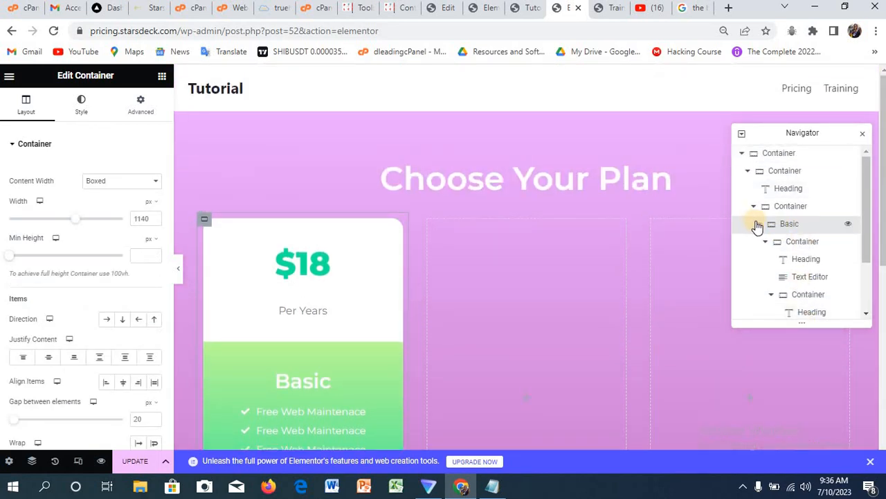
{"action": "left_click", "coordinate": [760, 225]}
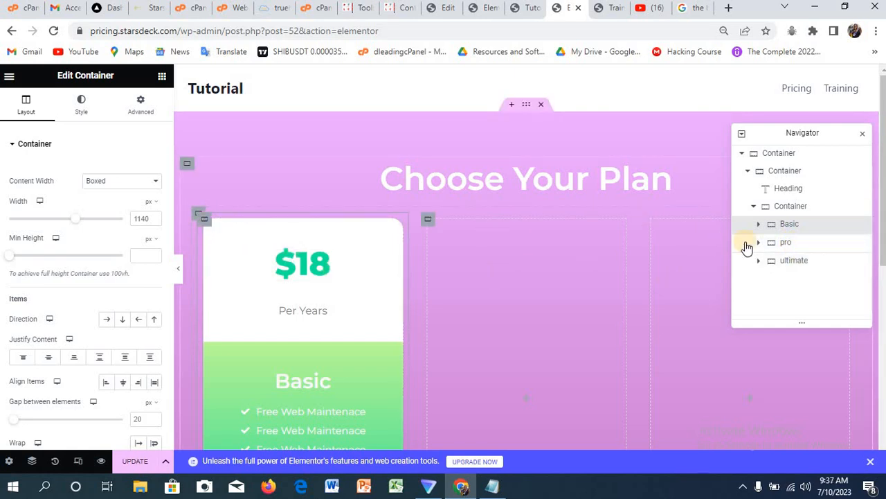
{"action": "right_click", "coordinate": [807, 227]}
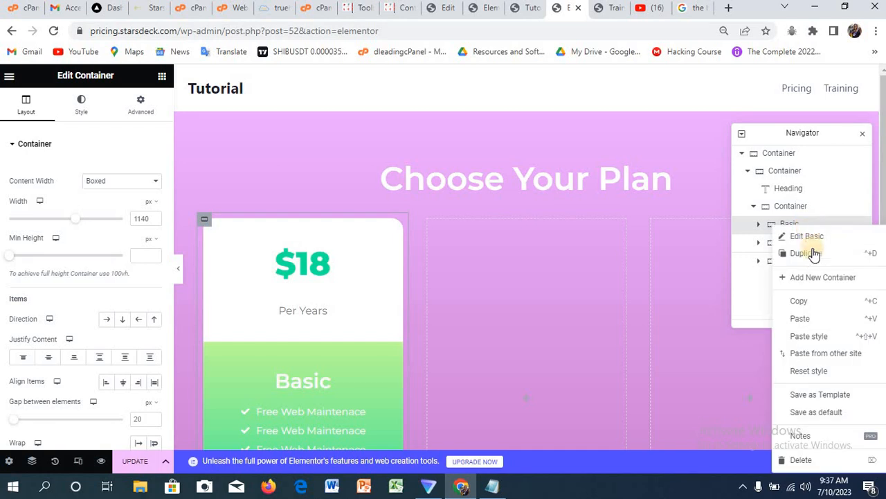
{"action": "left_click", "coordinate": [813, 254]}
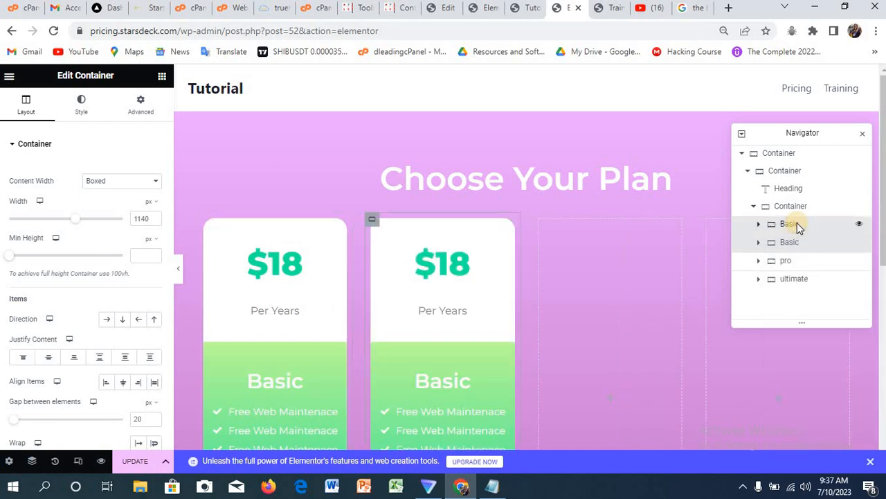
{"action": "right_click", "coordinate": [798, 224]}
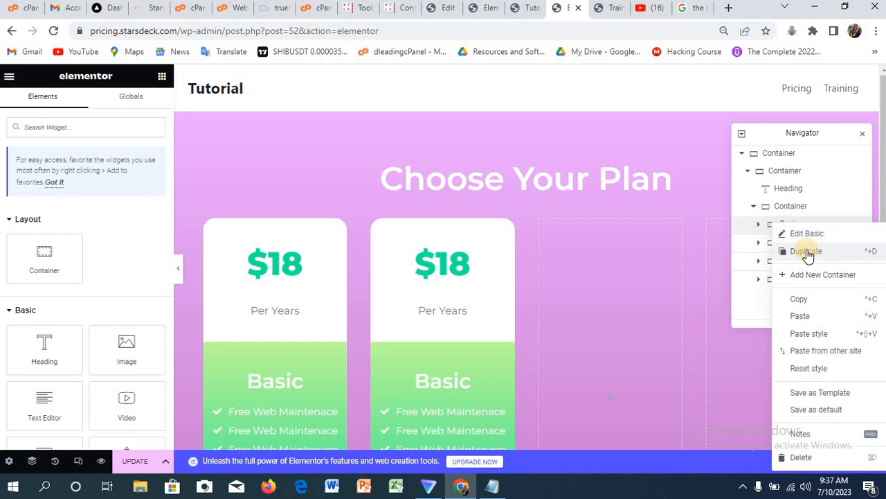
{"action": "left_click", "coordinate": [808, 252]}
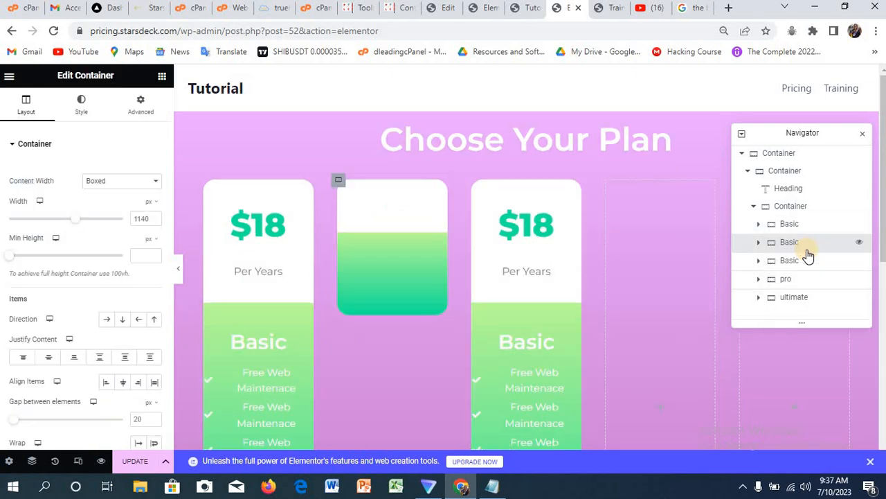
Step: Delete the empty ultimate and pro column containers
{"action": "right_click", "coordinate": [805, 297]}
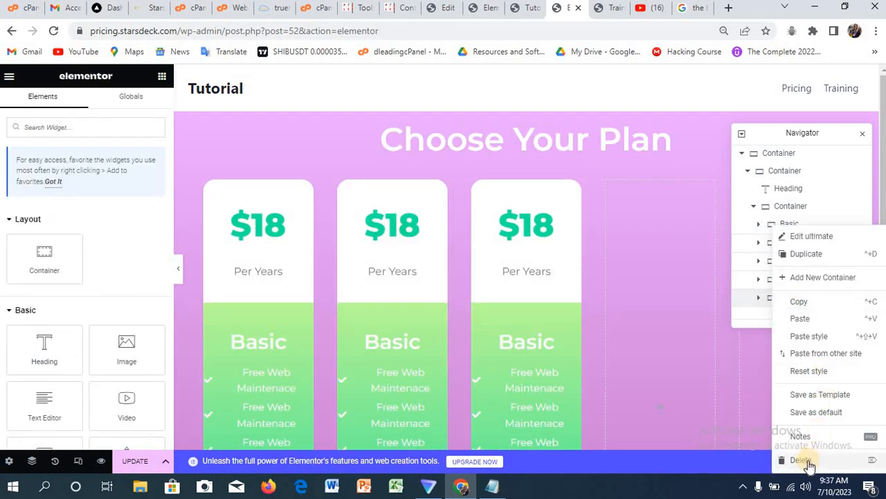
{"action": "left_click", "coordinate": [804, 461]}
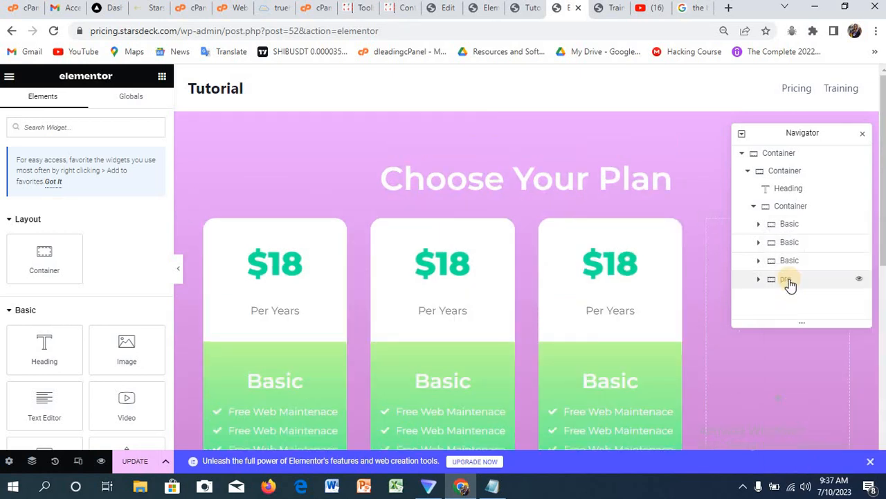
{"action": "right_click", "coordinate": [790, 281]}
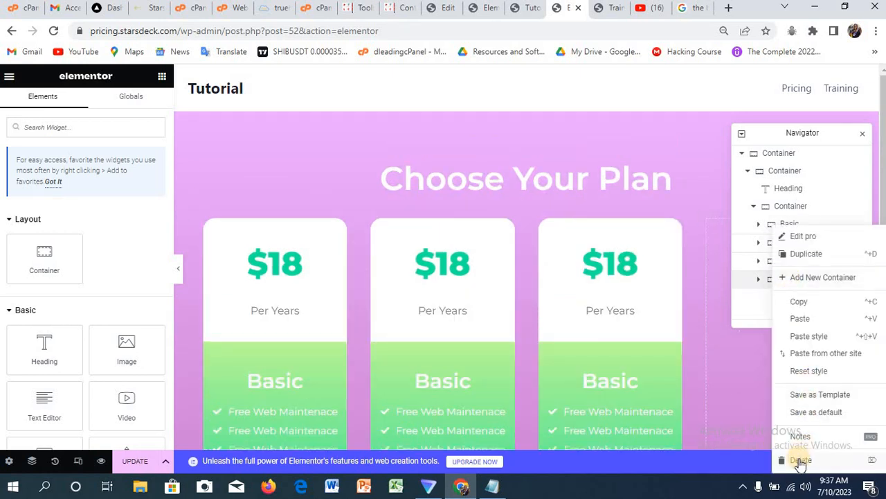
{"action": "left_click", "coordinate": [799, 459]}
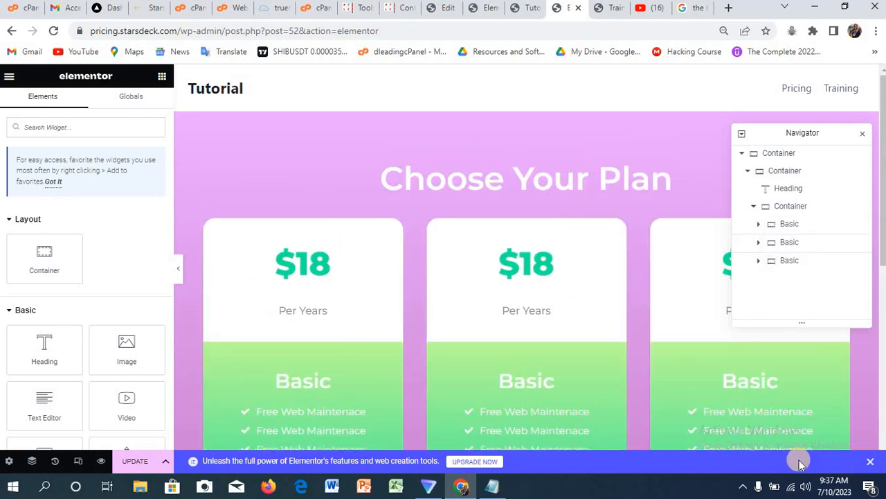
Step: Rename the second Basic container Pro and the third one Ultimate
{"action": "double_click", "coordinate": [793, 246]}
{"action": "type", "text": "Pro"}
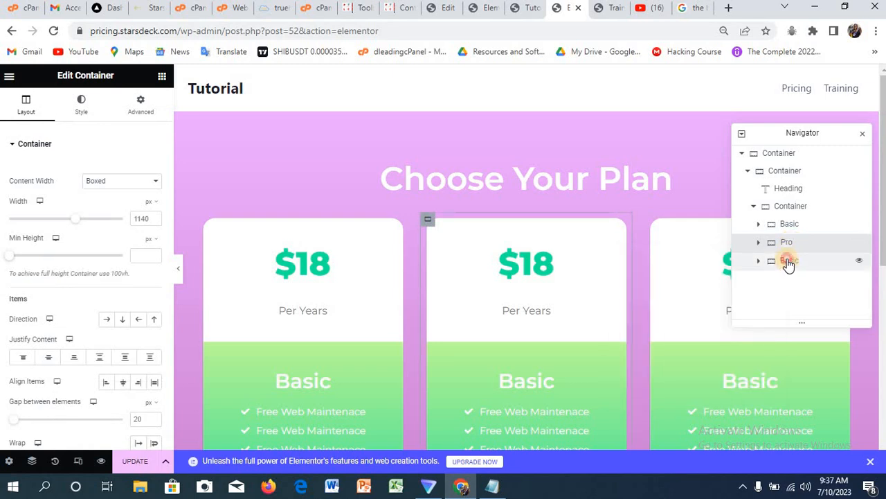
{"action": "double_click", "coordinate": [788, 262]}
{"action": "type", "text": "U"}
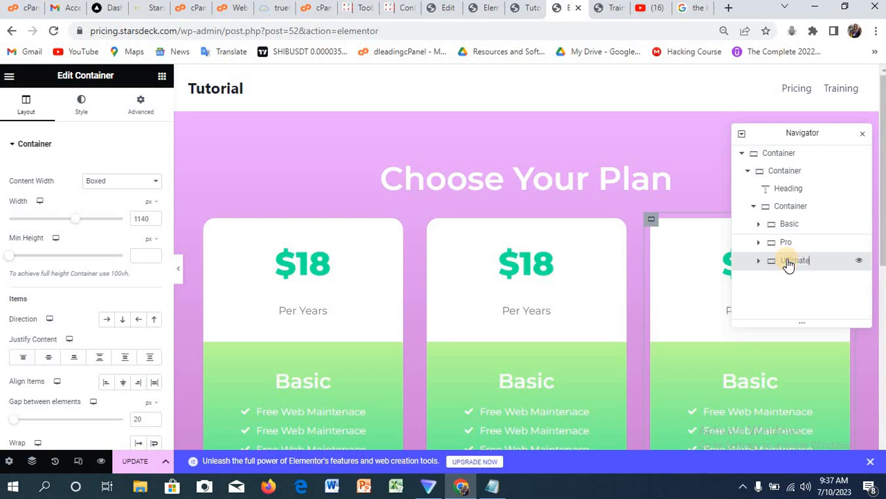
{"action": "type", "text": "ltimate"}
{"action": "key", "text": "Return"}
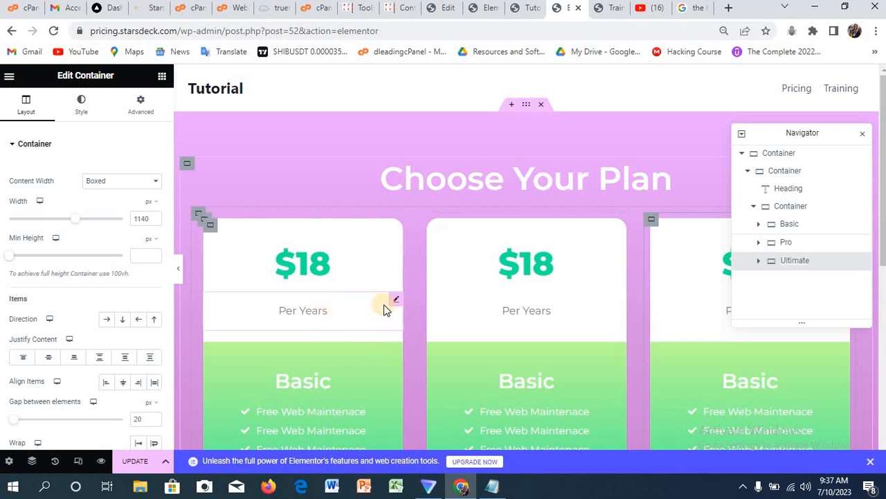
Step: Replace the Pro card's price heading with $99, copied from the reference pricing page
{"action": "left_click", "coordinate": [537, 266]}
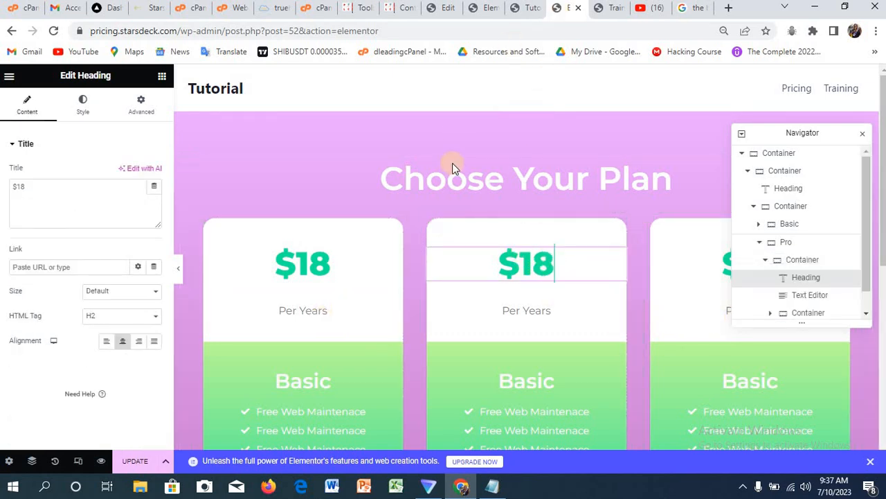
{"action": "left_click", "coordinate": [527, 7]}
{"action": "left_click_drag", "start_coordinate": [468, 142], "coordinate": [410, 148]}
{"action": "key", "text": "ctrl+c"}
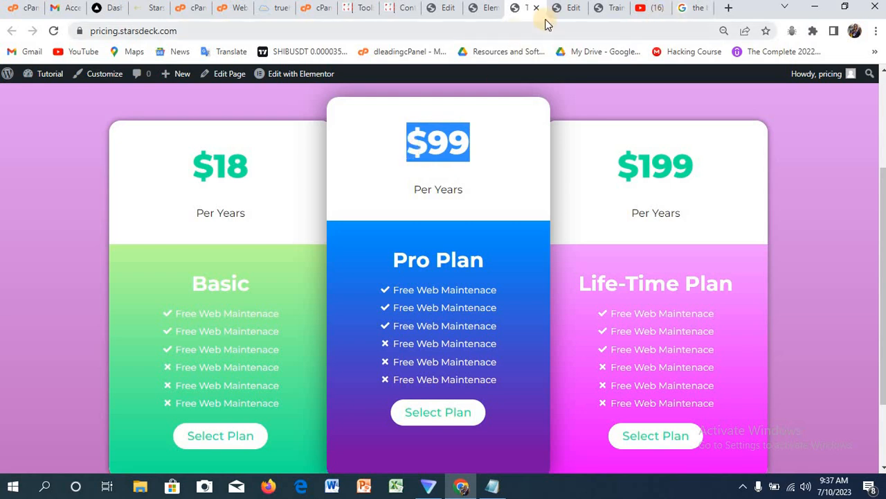
{"action": "left_click", "coordinate": [563, 15]}
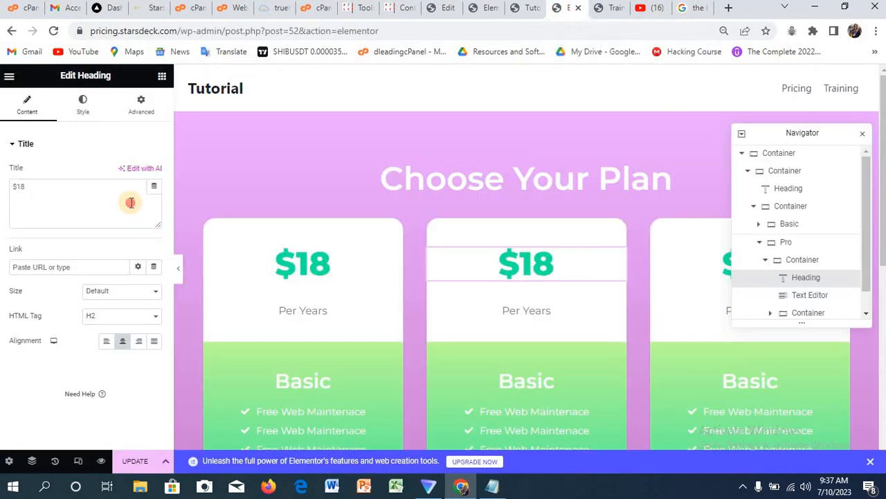
{"action": "triple_click", "coordinate": [130, 202]}
{"action": "key", "text": "ctrl+v"}
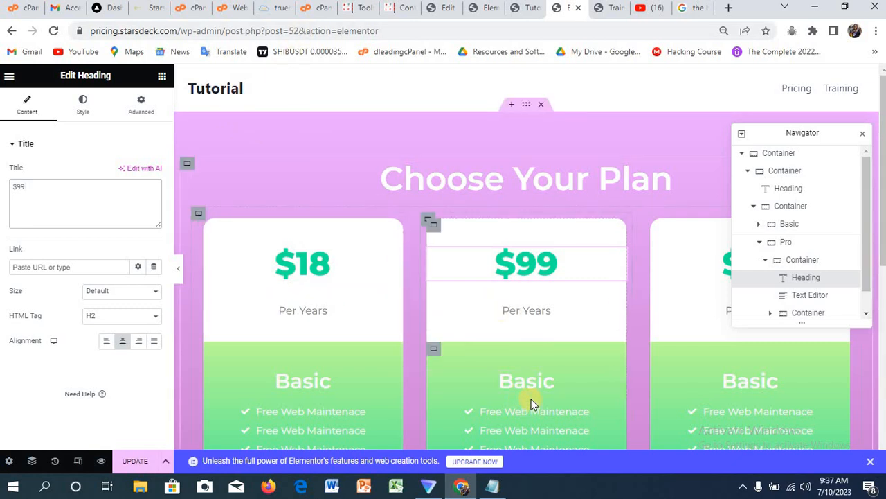
Step: Change the Pro card's plan title heading to Pro Plan, checking the wording against the reference pricing page
{"action": "left_click", "coordinate": [538, 383]}
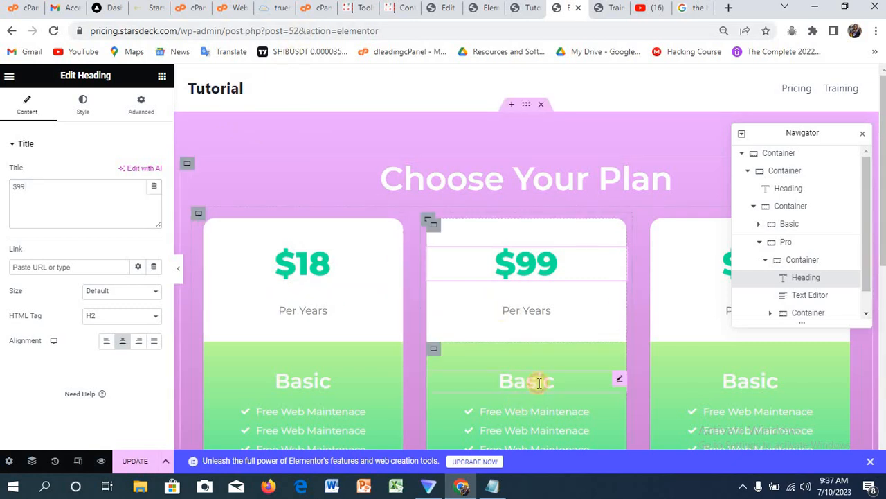
{"action": "double_click", "coordinate": [47, 198]}
{"action": "type", "text": "Pro"}
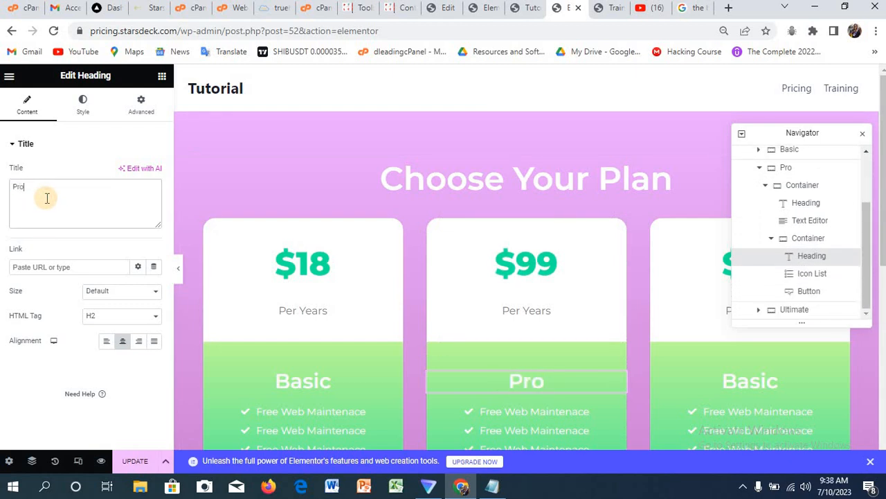
{"action": "type", "text": " Pl"}
{"action": "key", "text": "BackSpace"}
{"action": "key", "text": "BackSpace"}
{"action": "key", "text": "BackSpace"}
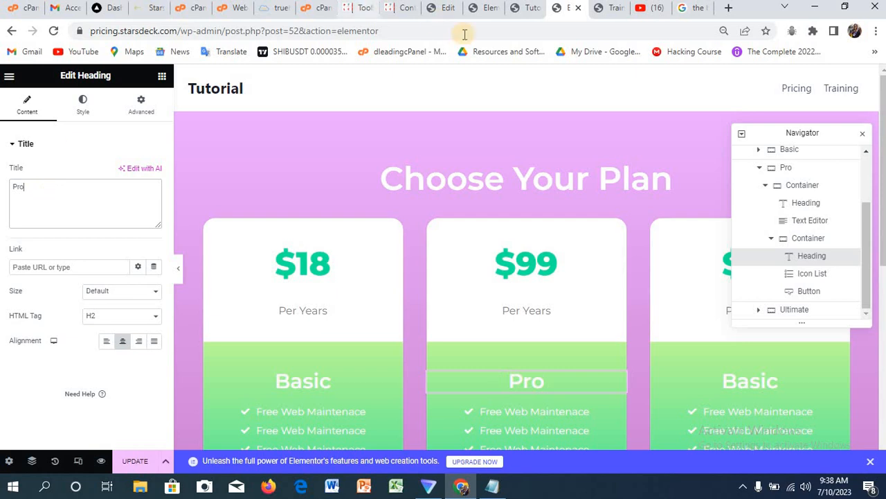
{"action": "left_click", "coordinate": [530, 9]}
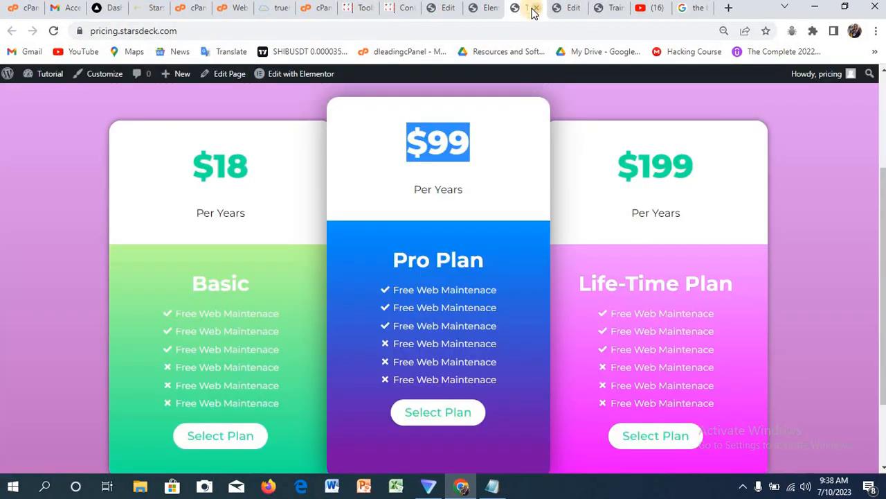
{"action": "left_click", "coordinate": [565, 9]}
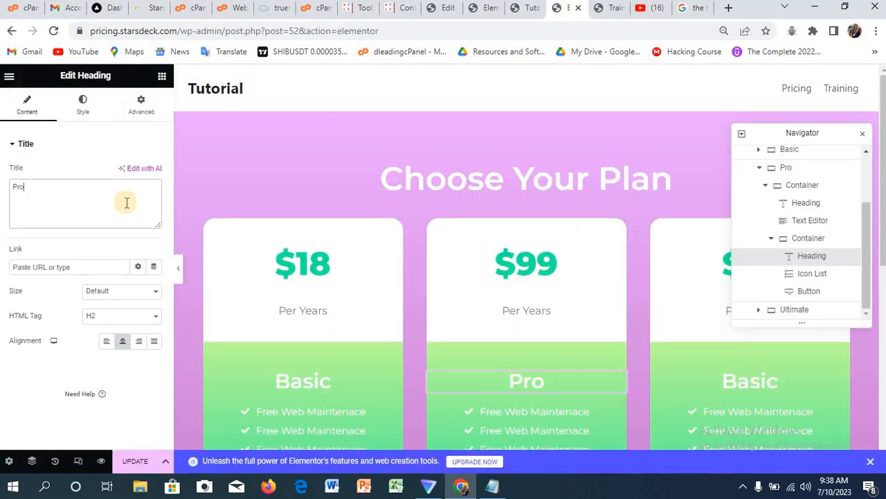
{"action": "left_click", "coordinate": [47, 204]}
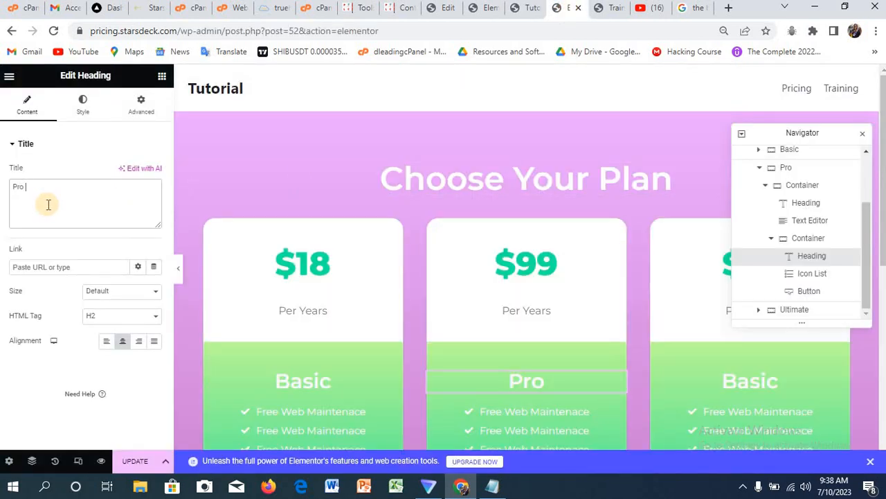
{"action": "type", "text": "Plan"}
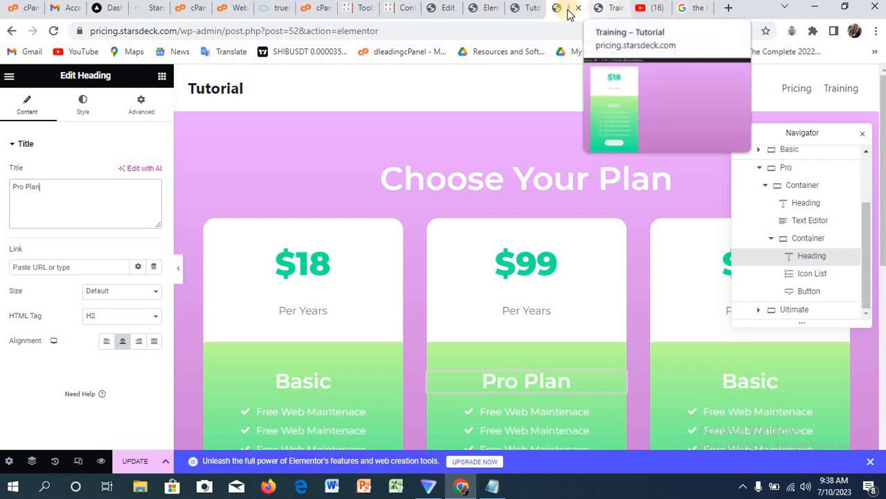
Step: Replace the Ultimate card's price heading with $199, copied from the reference pricing page
{"action": "left_click", "coordinate": [530, 7]}
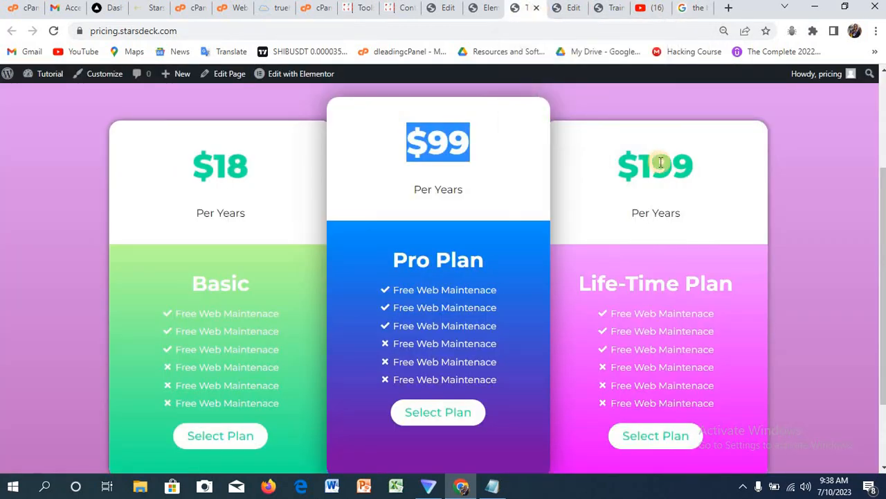
{"action": "left_click_drag", "start_coordinate": [694, 169], "coordinate": [622, 154]}
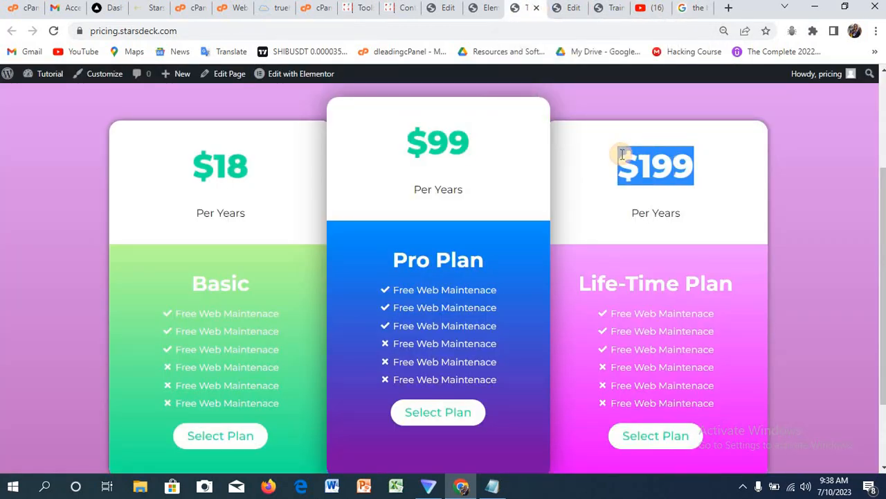
{"action": "left_click", "coordinate": [574, 10]}
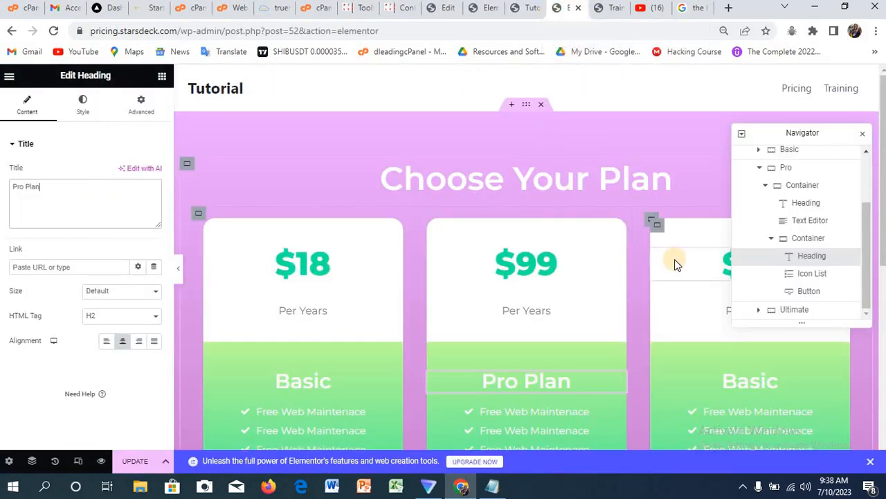
{"action": "left_click", "coordinate": [703, 263]}
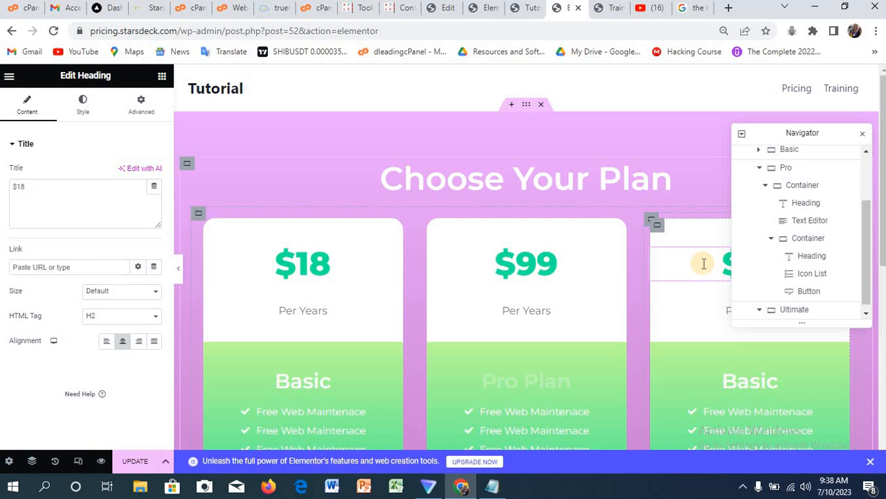
{"action": "triple_click", "coordinate": [118, 204]}
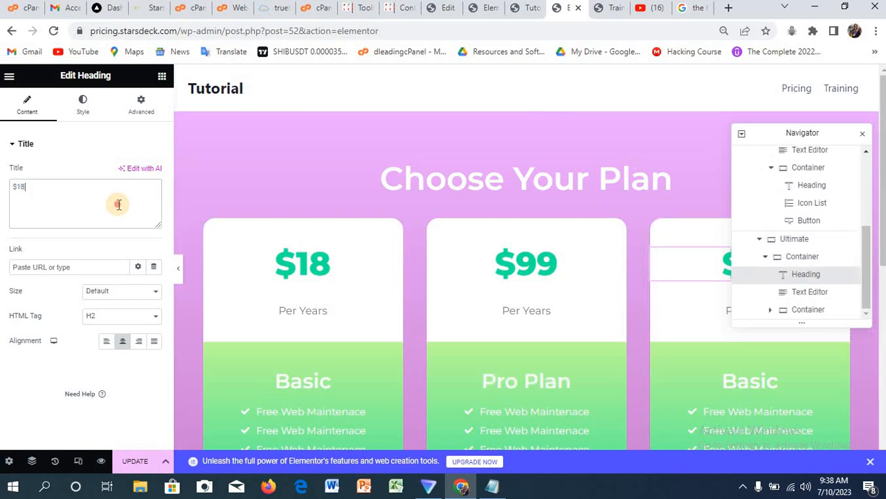
{"action": "type", "text": "$199"}
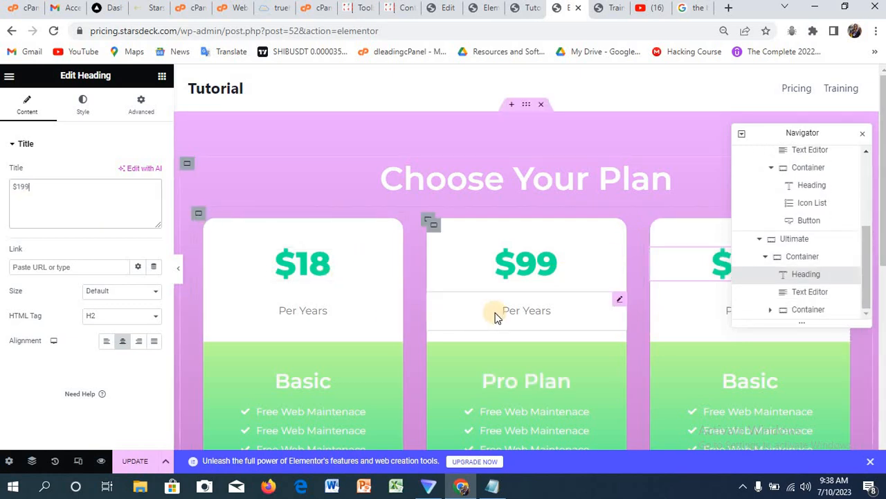
Step: Replace the Ultimate card's plan title heading with Life-Time Plan, copied from the reference pricing page
{"action": "left_click", "coordinate": [747, 385]}
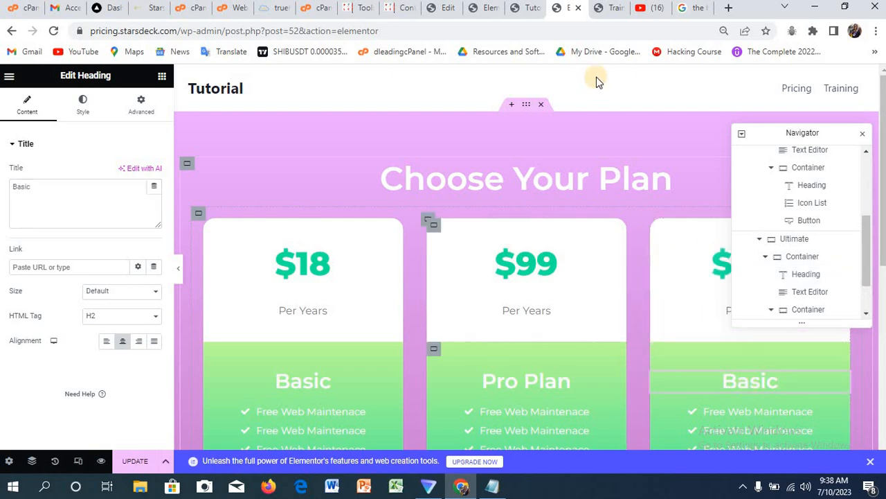
{"action": "left_click", "coordinate": [534, 10]}
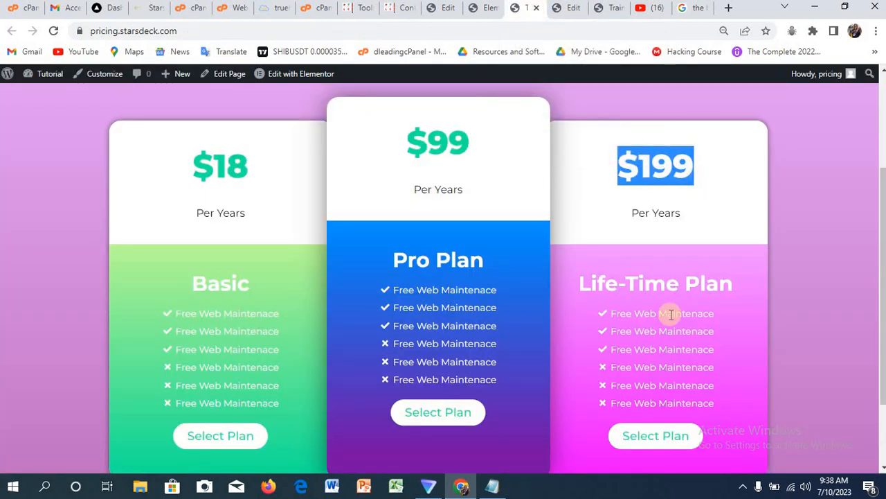
{"action": "left_click_drag", "start_coordinate": [740, 282], "coordinate": [574, 282]}
{"action": "key", "text": "ctrl+c"}
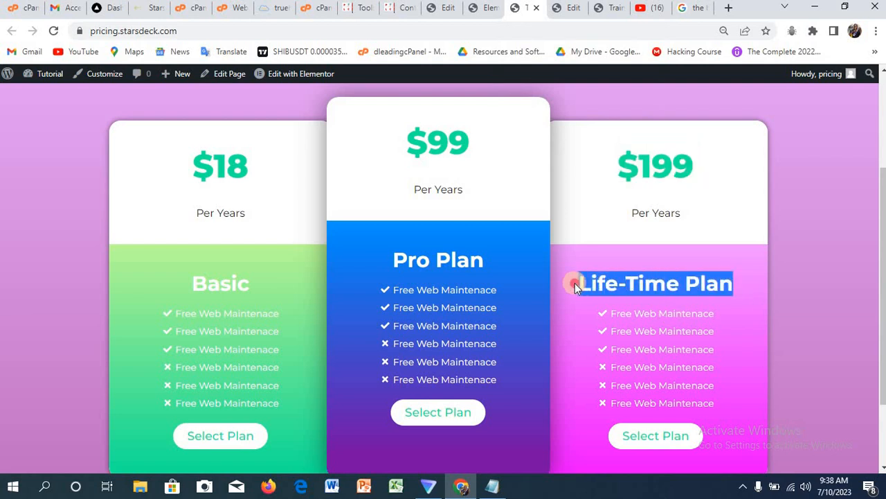
{"action": "left_click", "coordinate": [563, 13]}
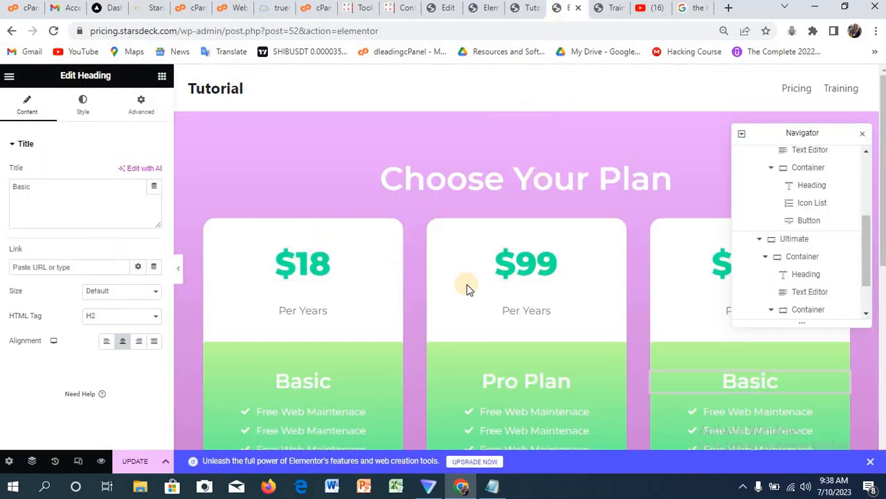
{"action": "triple_click", "coordinate": [122, 192]}
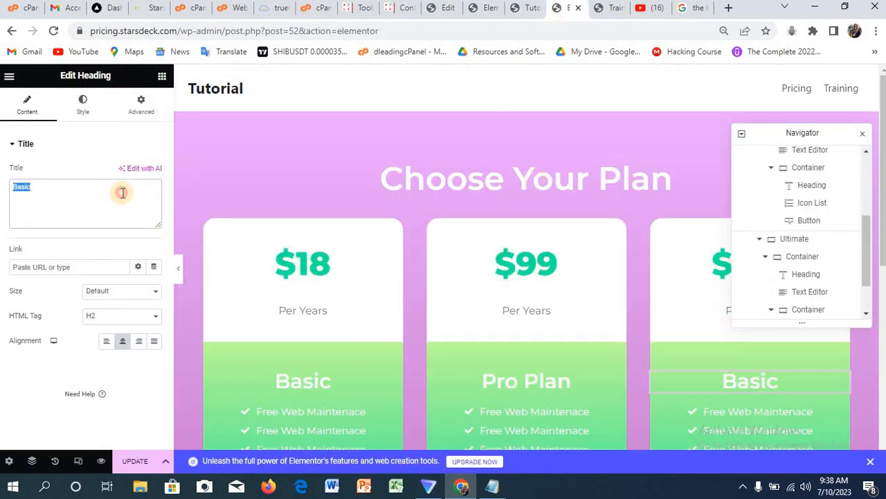
{"action": "key", "text": "ctrl+v"}
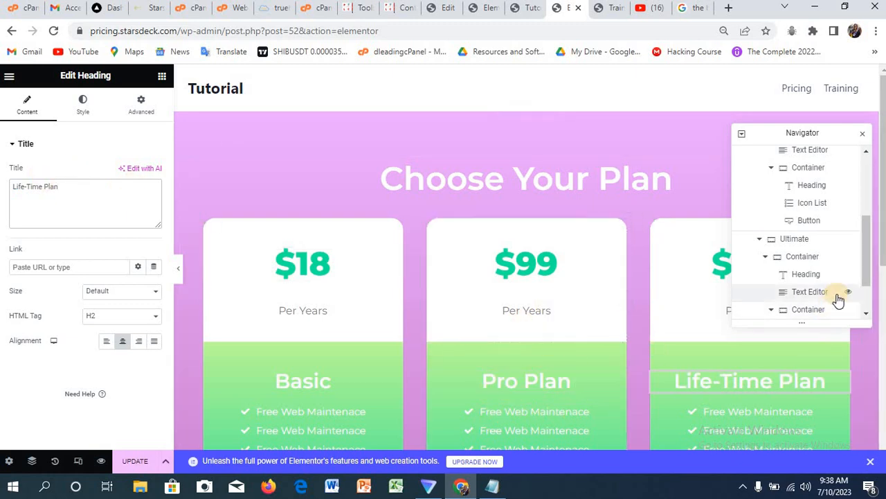
Step: Set the first gradient color of the Pro card's lower container to #0097FF, copied from the Notepad color notes
{"action": "left_click_drag", "start_coordinate": [884, 255], "coordinate": [883, 319]}
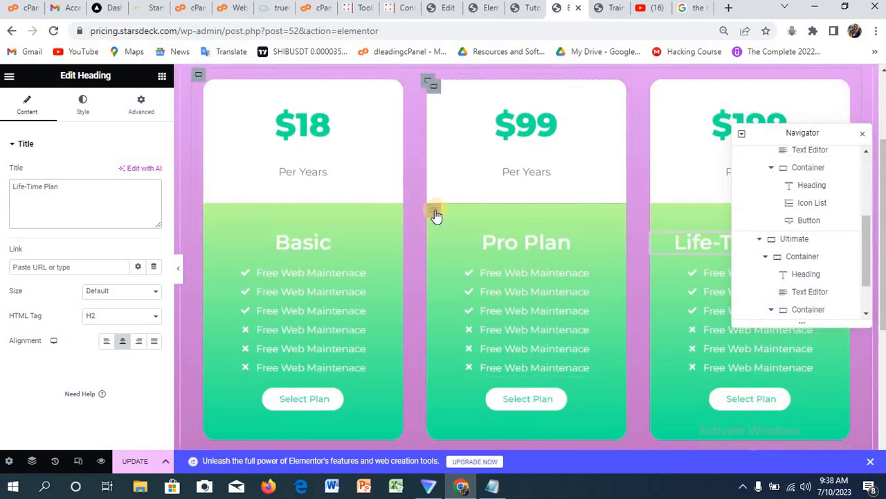
{"action": "left_click", "coordinate": [433, 211]}
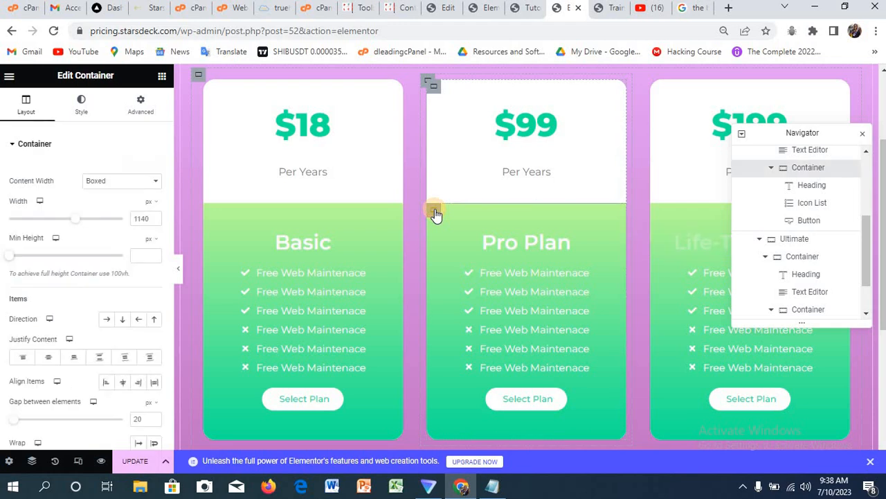
{"action": "left_click", "coordinate": [78, 111]}
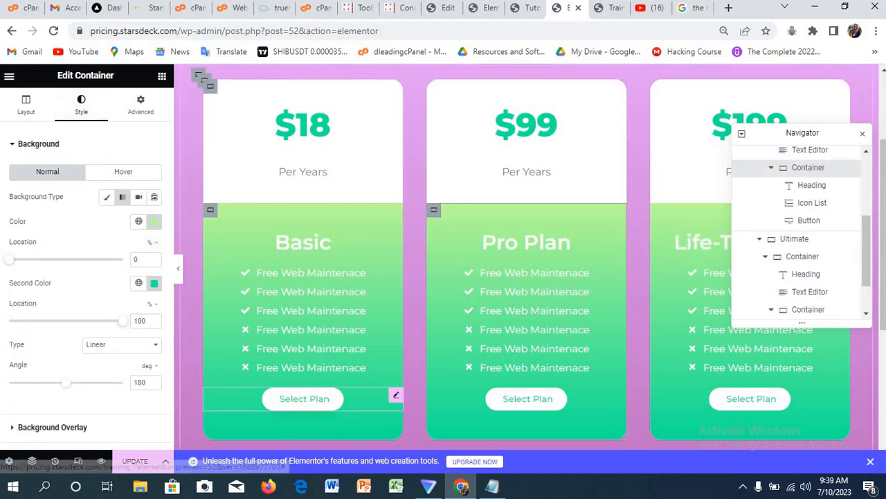
{"action": "left_click", "coordinate": [486, 488]}
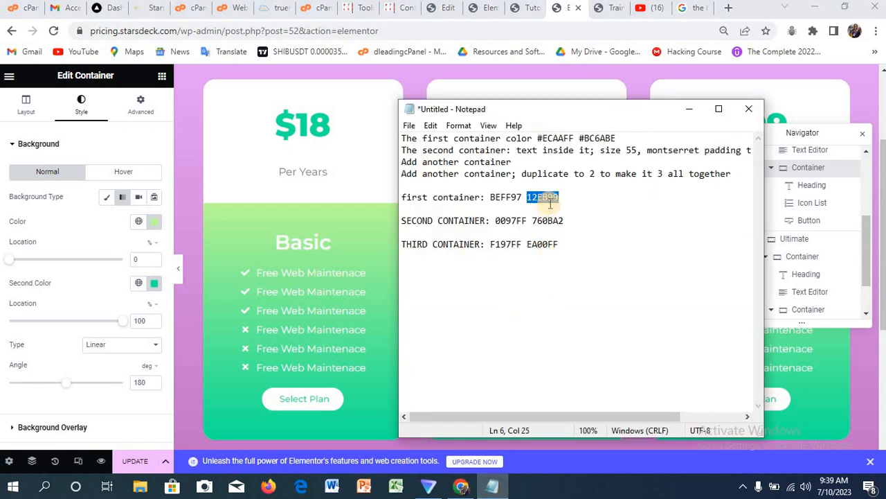
{"action": "left_click_drag", "start_coordinate": [497, 221], "coordinate": [526, 221]}
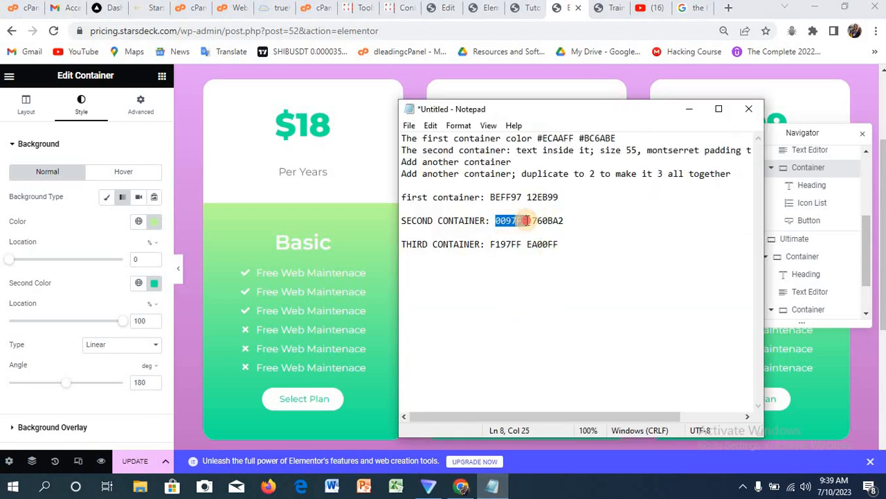
{"action": "left_click", "coordinate": [154, 221]}
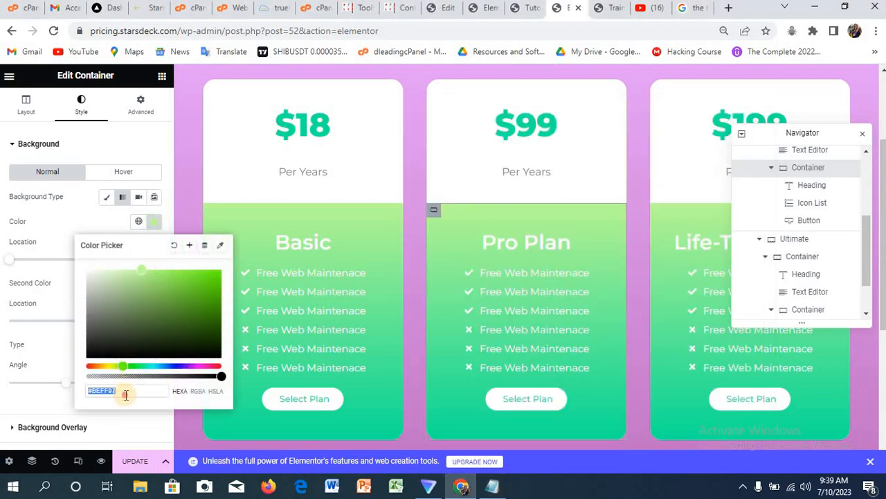
{"action": "left_click_drag", "start_coordinate": [122, 392], "coordinate": [98, 389]}
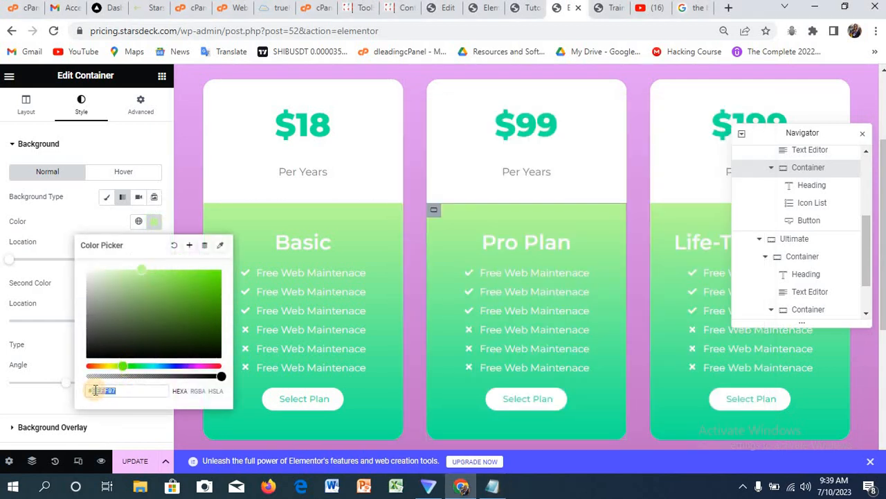
{"action": "type", "text": "0097FF"}
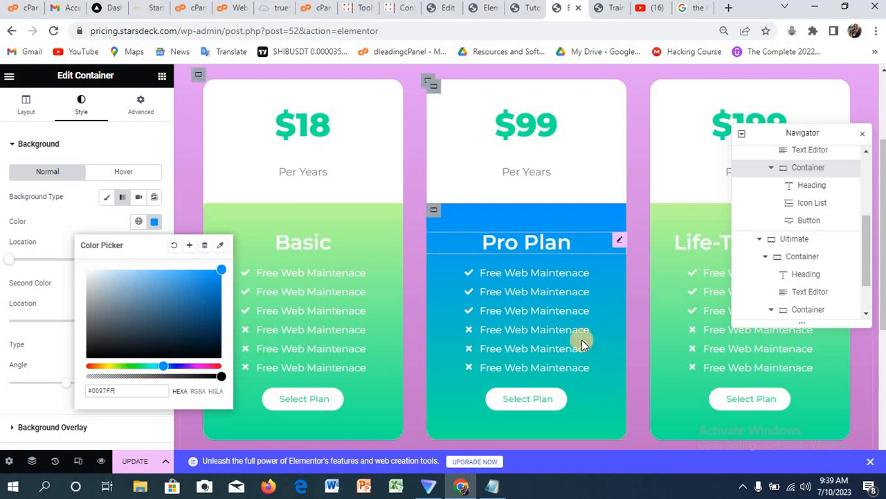
Step: Set the second gradient color of the Pro card's lower container to #760BA2, copied from the Notepad color notes
{"action": "left_click", "coordinate": [492, 487]}
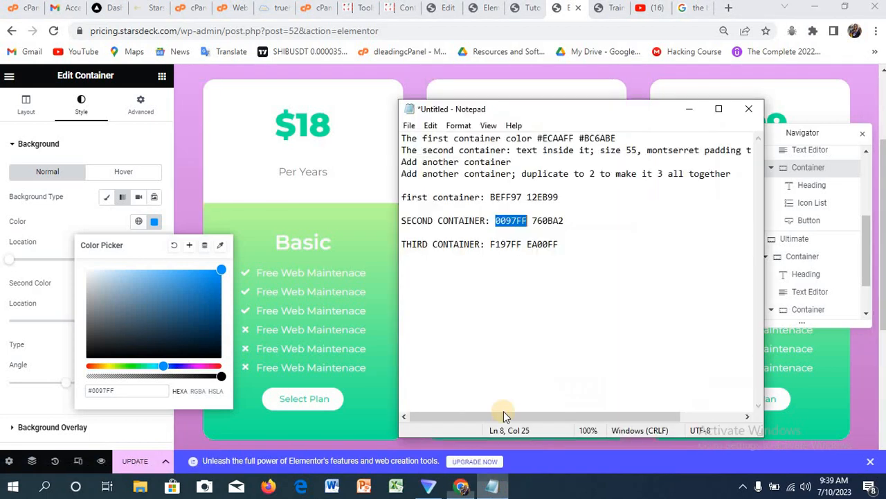
{"action": "left_click_drag", "start_coordinate": [532, 220], "coordinate": [562, 221]}
{"action": "key", "text": "ctrl+c"}
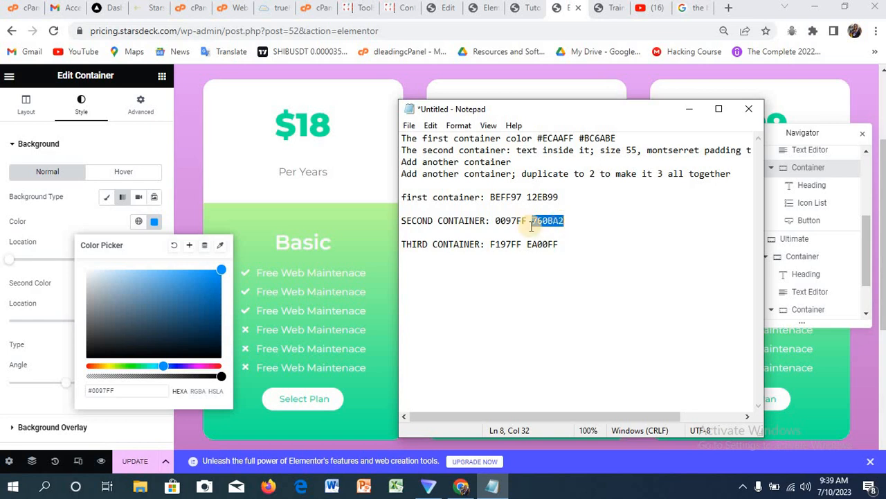
{"action": "left_click", "coordinate": [76, 218]}
{"action": "left_click", "coordinate": [155, 285]}
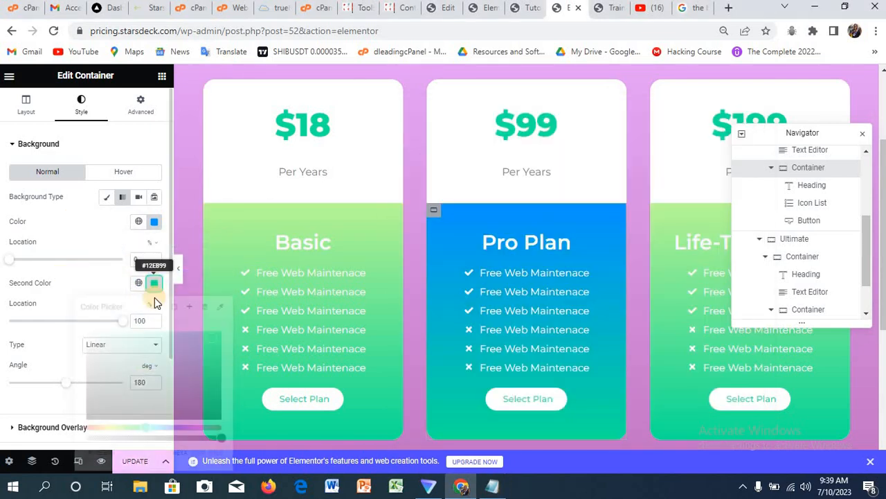
{"action": "left_click", "coordinate": [128, 454]}
{"action": "double_click", "coordinate": [104, 452]}
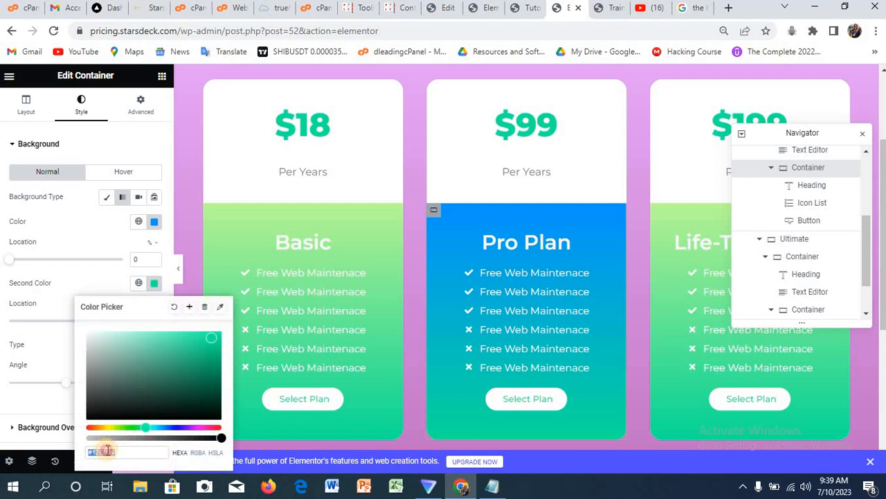
{"action": "left_click_drag", "start_coordinate": [117, 452], "coordinate": [101, 452]}
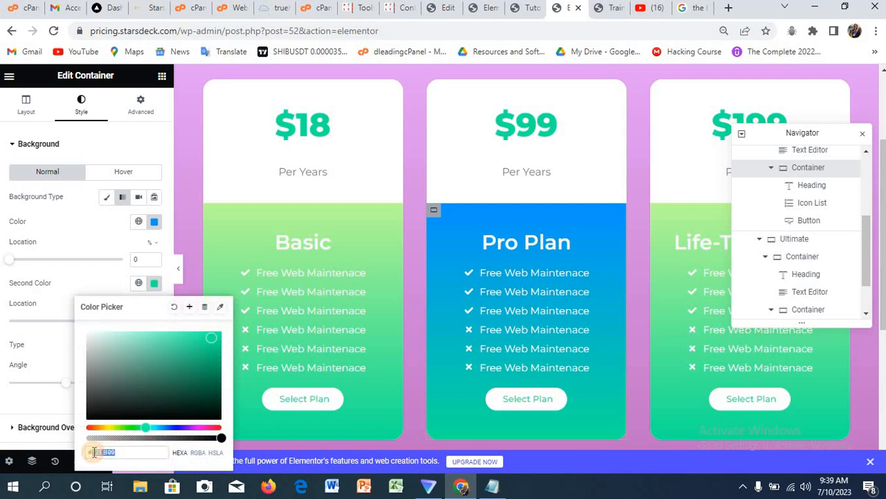
{"action": "type", "text": "#780BA2"}
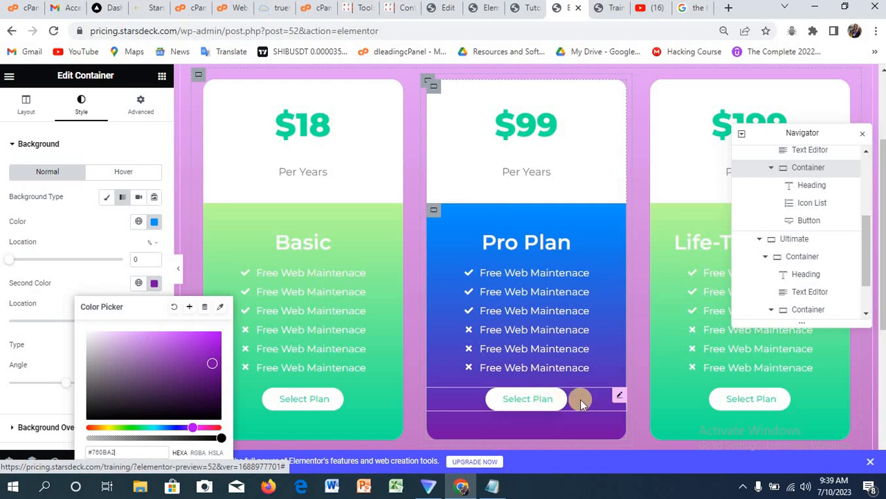
Step: Set the text color of the Pro card's Select Plan button to the copied #760BA2
{"action": "left_click", "coordinate": [619, 398]}
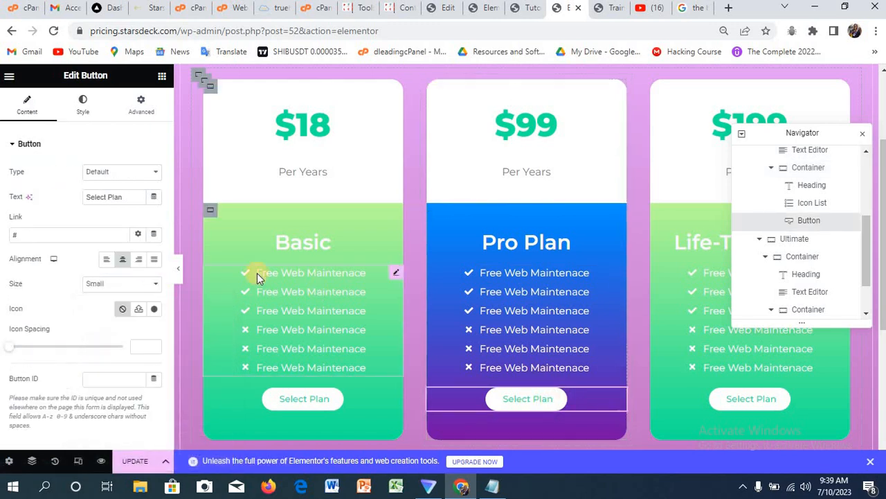
{"action": "left_click", "coordinate": [87, 109]}
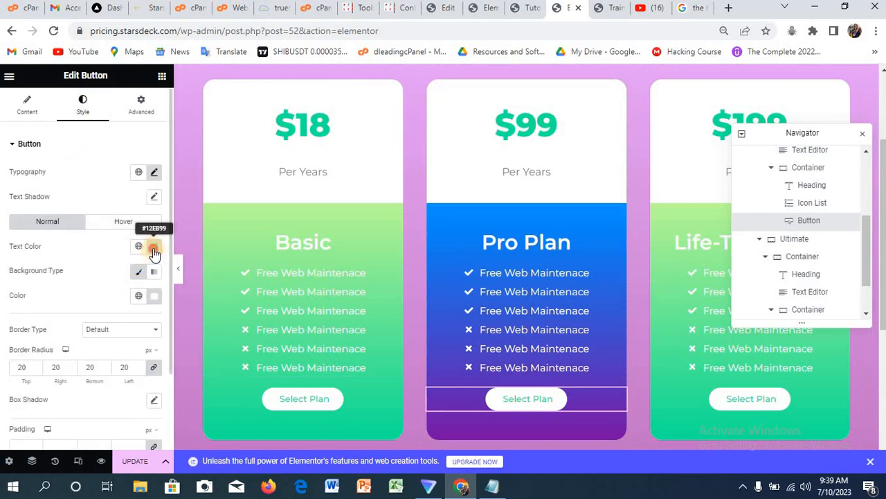
{"action": "left_click", "coordinate": [153, 248]}
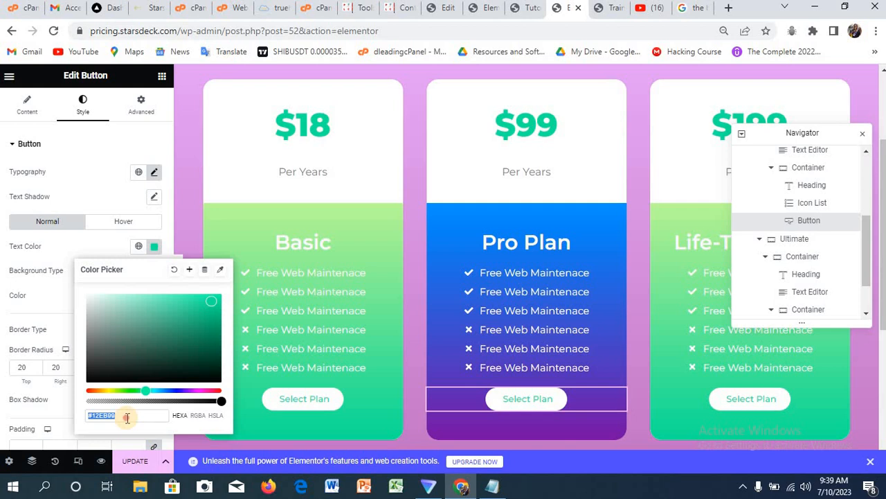
{"action": "left_click_drag", "start_coordinate": [123, 416], "coordinate": [93, 413]}
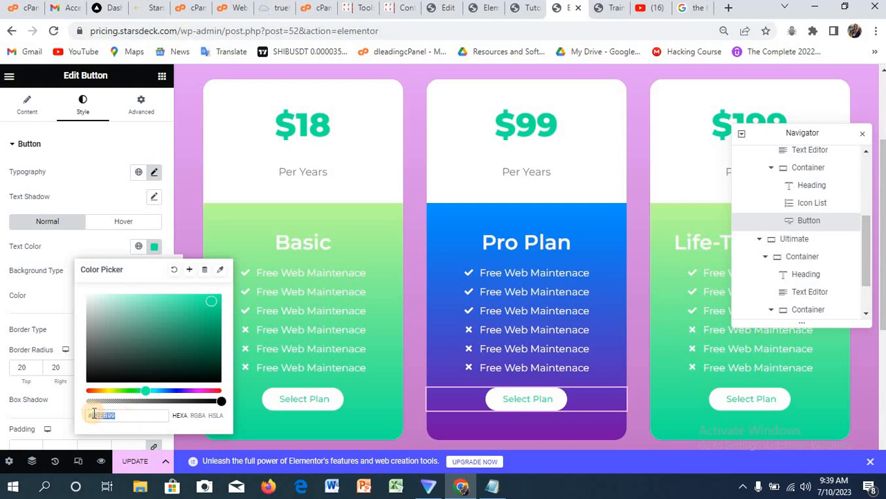
{"action": "key", "text": "ctrl+v"}
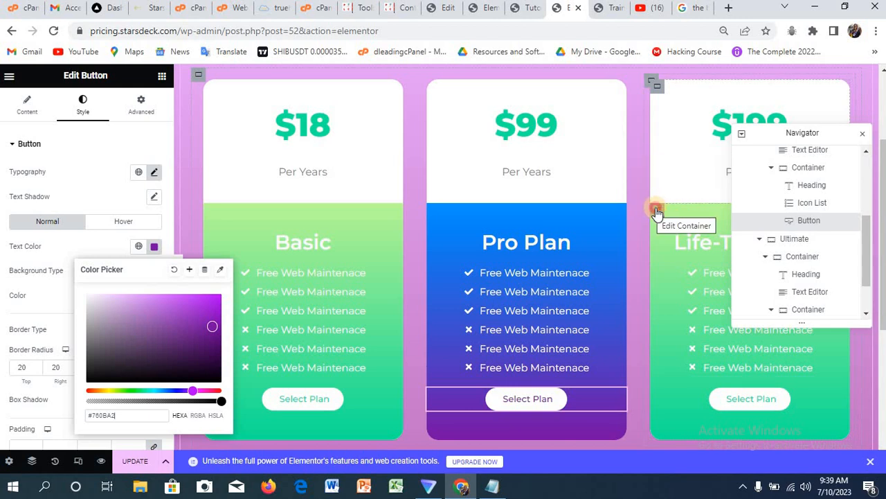
Step: Set the first gradient color of the Ultimate card's lower container to #F197FF, copied from the Notepad color notes
{"action": "left_click", "coordinate": [655, 212]}
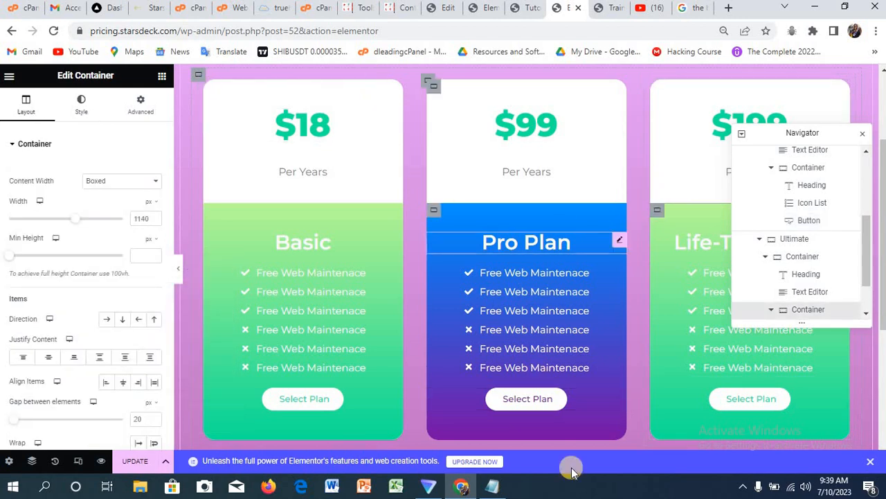
{"action": "left_click", "coordinate": [492, 485]}
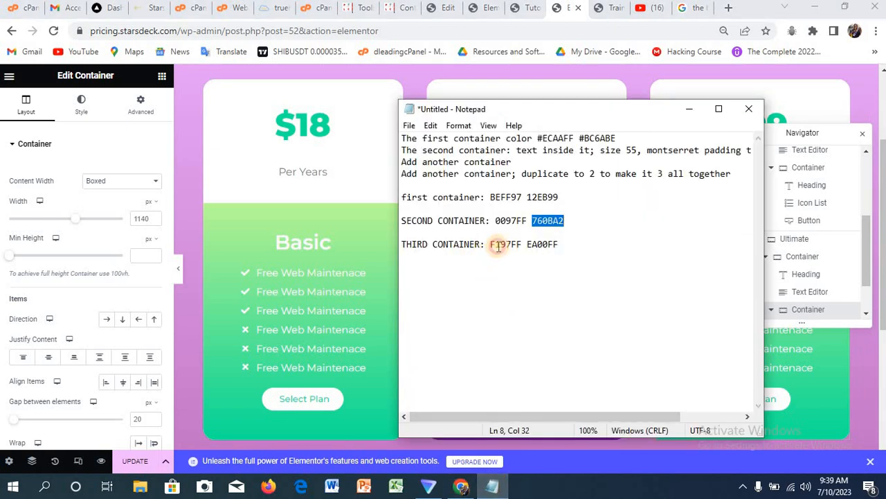
{"action": "mouse_move", "coordinate": [490, 244]}
{"action": "left_mouse_down"}
{"action": "mouse_move", "coordinate": [522, 248]}
{"action": "mouse_move", "coordinate": [493, 244]}
{"action": "left_mouse_up"}
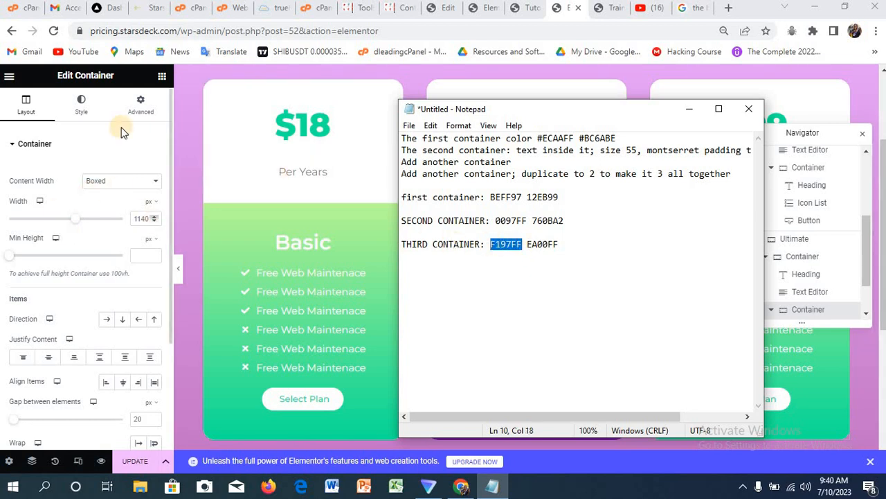
{"action": "left_click", "coordinate": [81, 111]}
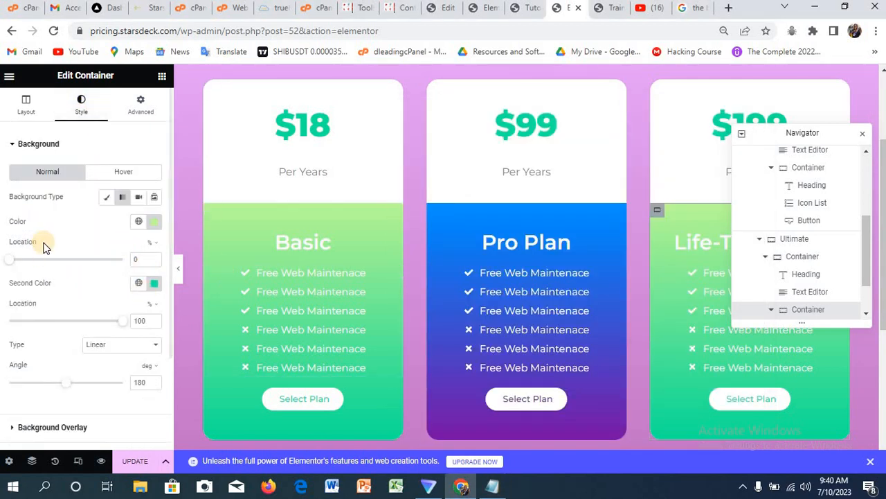
{"action": "left_click", "coordinate": [158, 221]}
{"action": "left_click", "coordinate": [126, 394]}
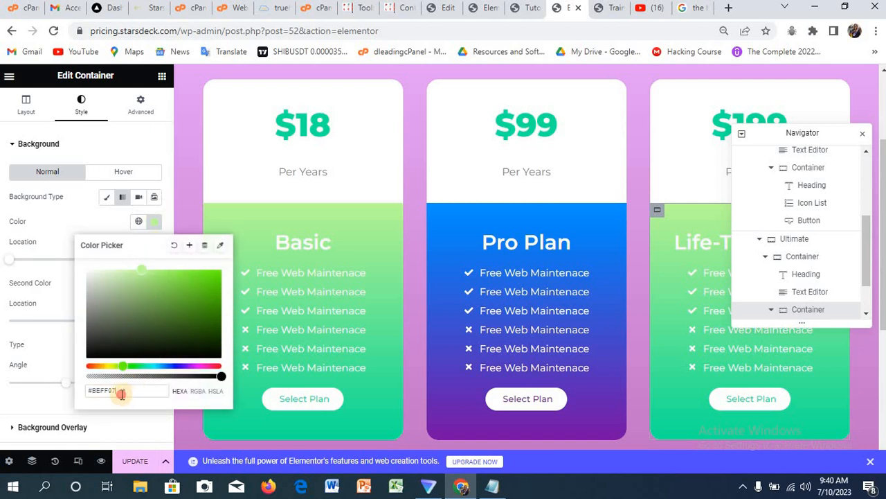
{"action": "left_click_drag", "start_coordinate": [121, 394], "coordinate": [89, 389]}
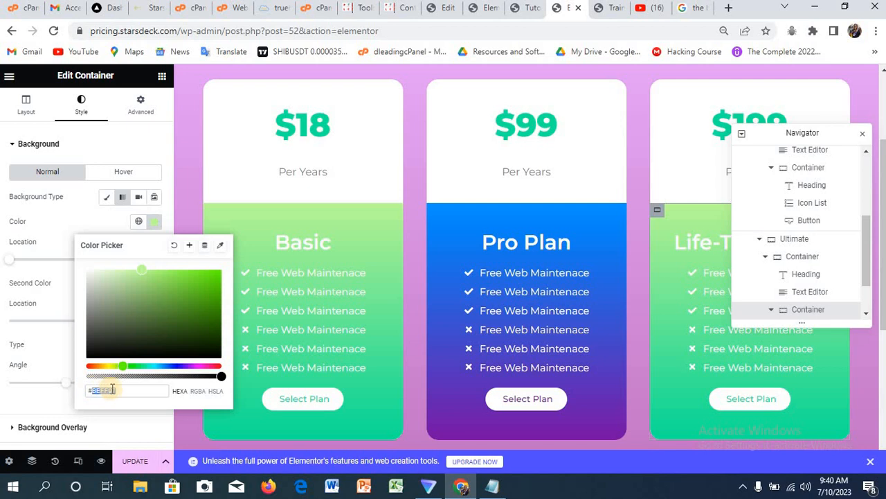
{"action": "type", "text": "#F197FF"}
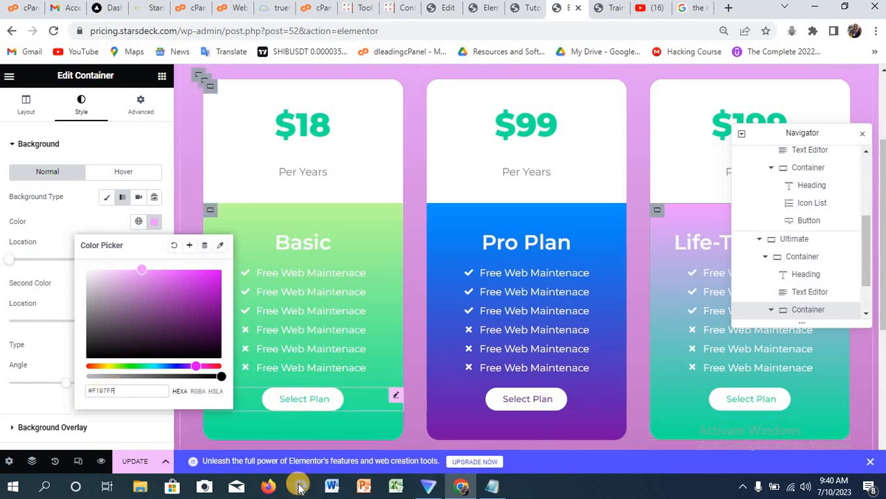
Step: Set the second gradient color of the Ultimate card's lower container to #EA00FF, copied from the Notepad color notes
{"action": "left_click", "coordinate": [491, 487]}
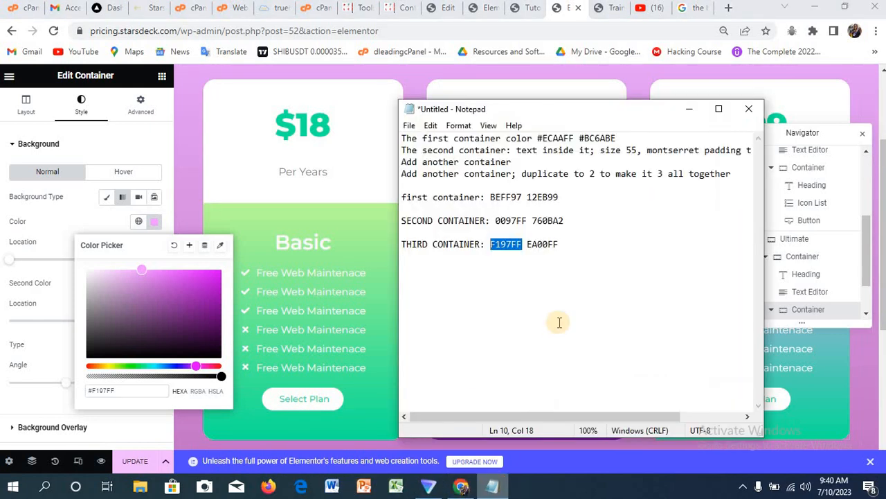
{"action": "left_click_drag", "start_coordinate": [527, 245], "coordinate": [563, 247]}
{"action": "key", "text": "ctrl+c"}
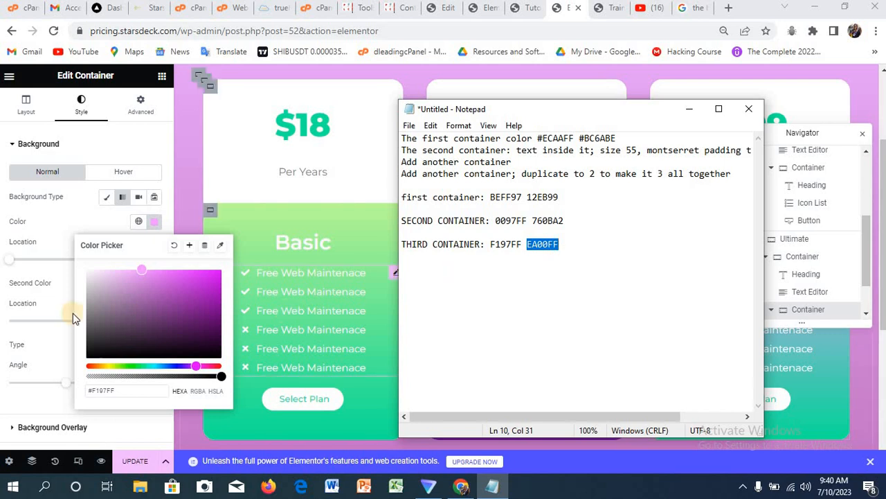
{"action": "left_click", "coordinate": [79, 213]}
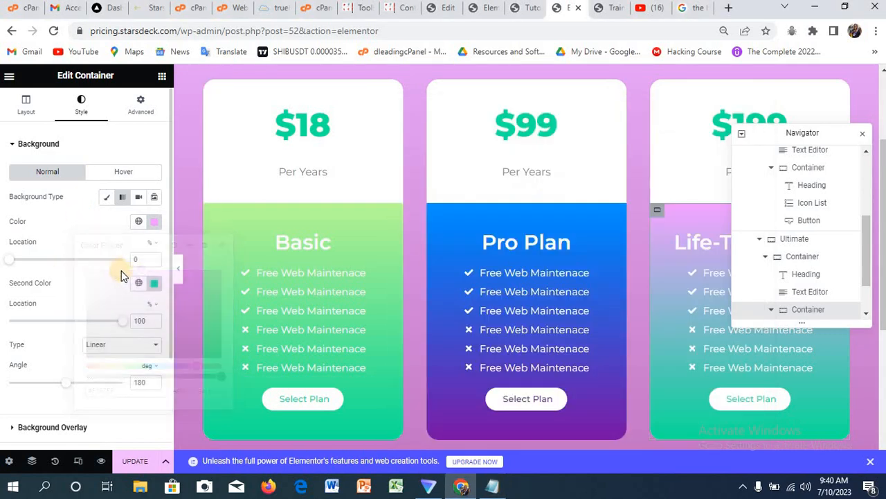
{"action": "left_click", "coordinate": [155, 284]}
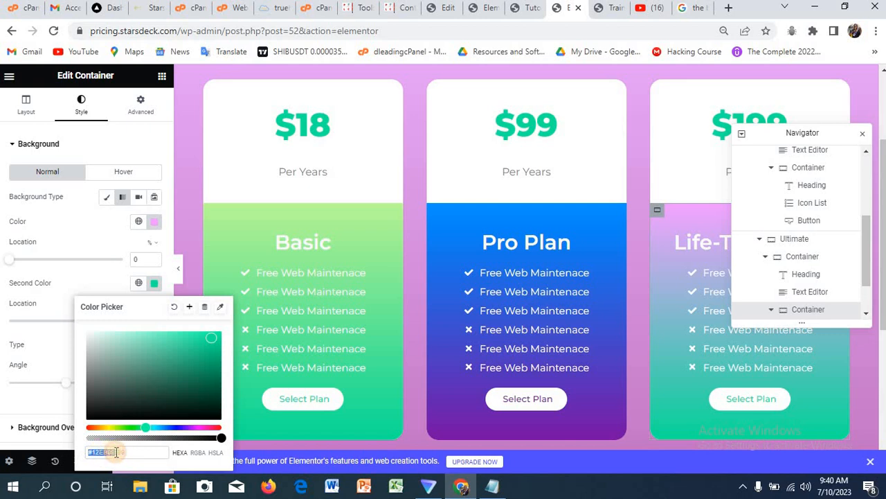
{"action": "left_click", "coordinate": [115, 452]}
{"action": "left_click_drag", "start_coordinate": [105, 452], "coordinate": [93, 451]}
{"action": "key", "text": "ctrl+v"}
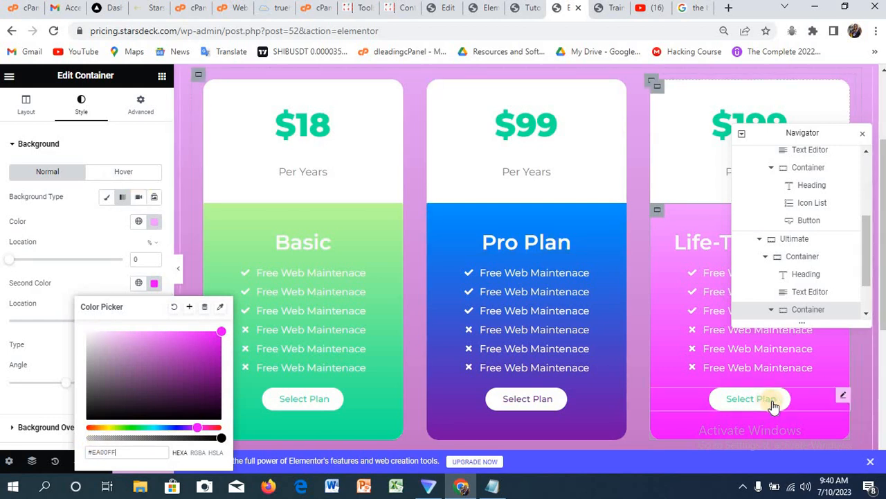
Step: Open the Ultimate card's Select Plan button for editing
{"action": "left_click", "coordinate": [841, 400]}
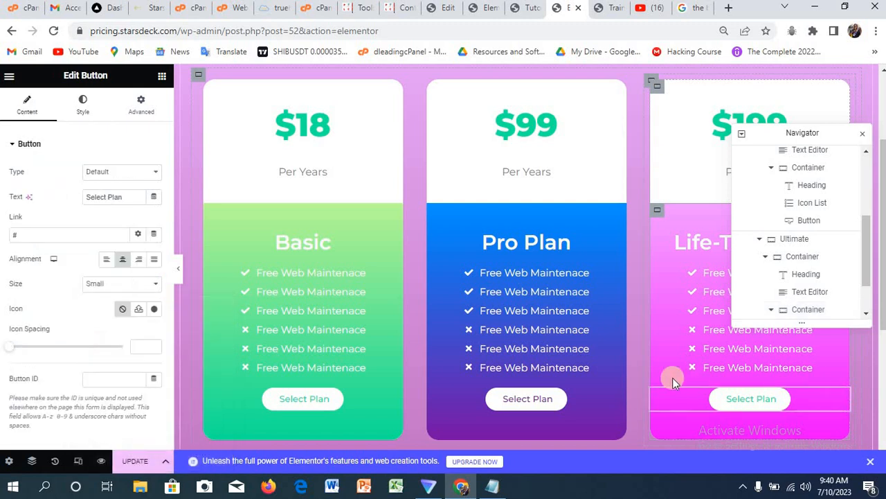